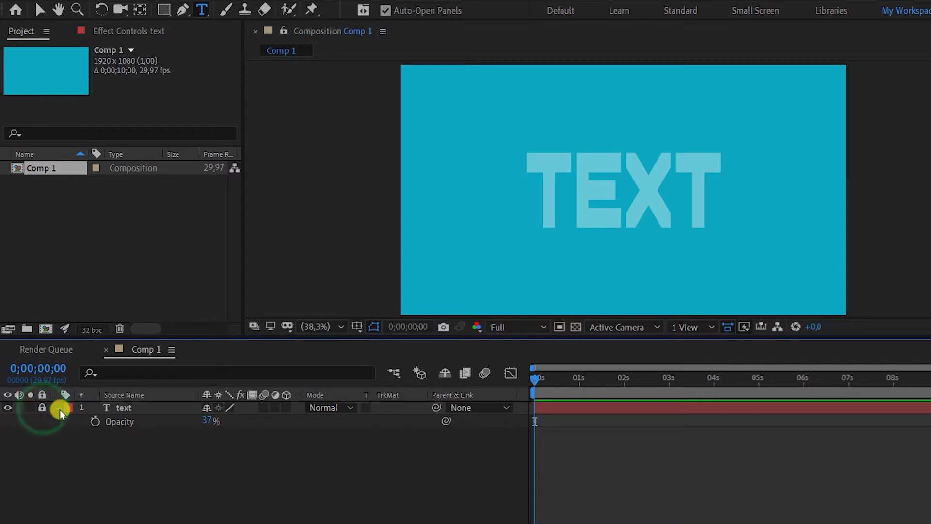
Step: Collapse the guide text layer, create a separate letter T text layer, and place it over the guide's first letter
left_click(56, 408)
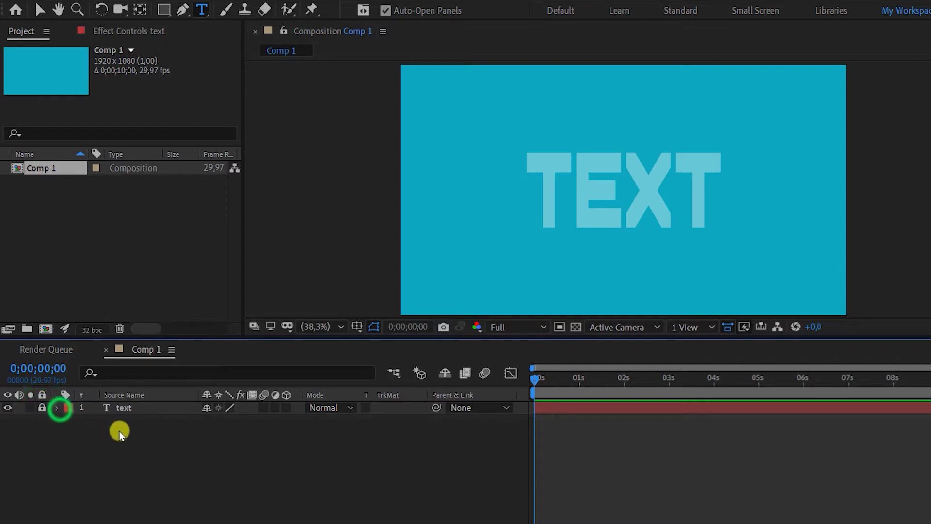
left_click(544, 189)
type("t")
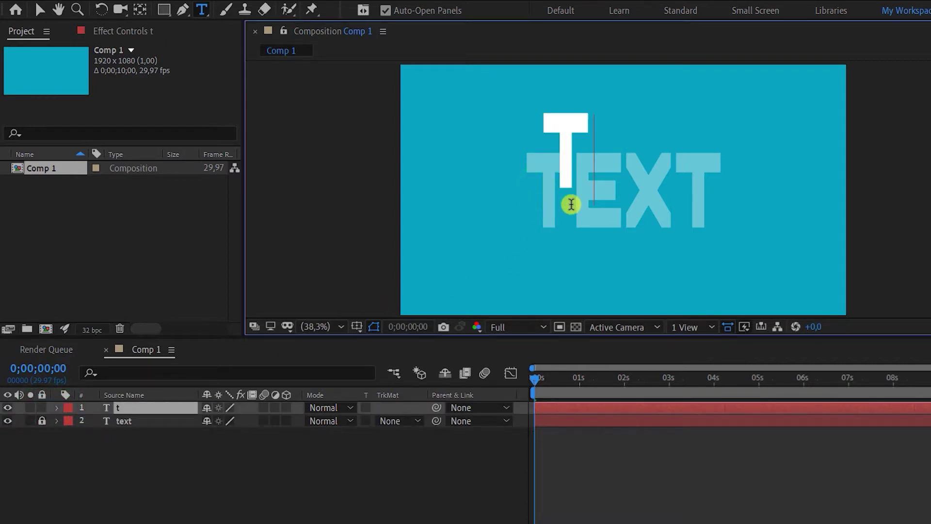
key("Escape")
key("v")
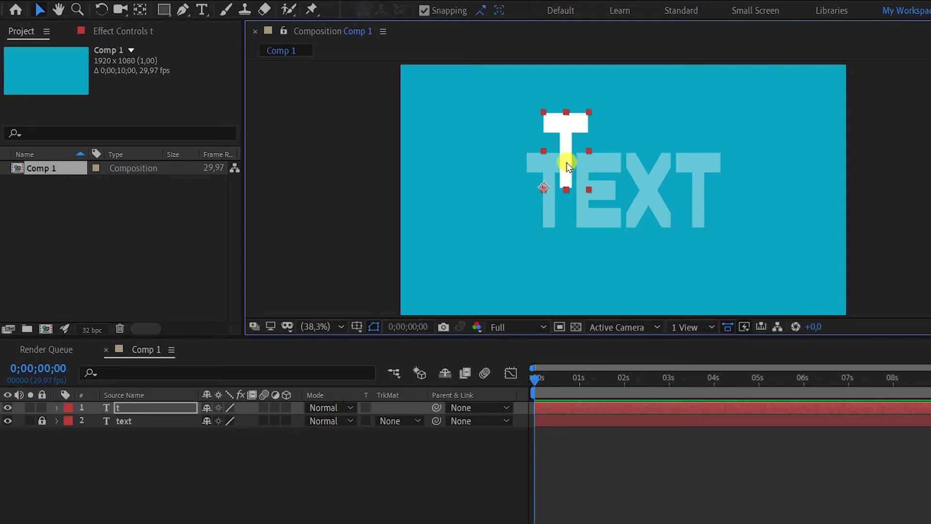
left_click_drag(498, 335, 486, 437)
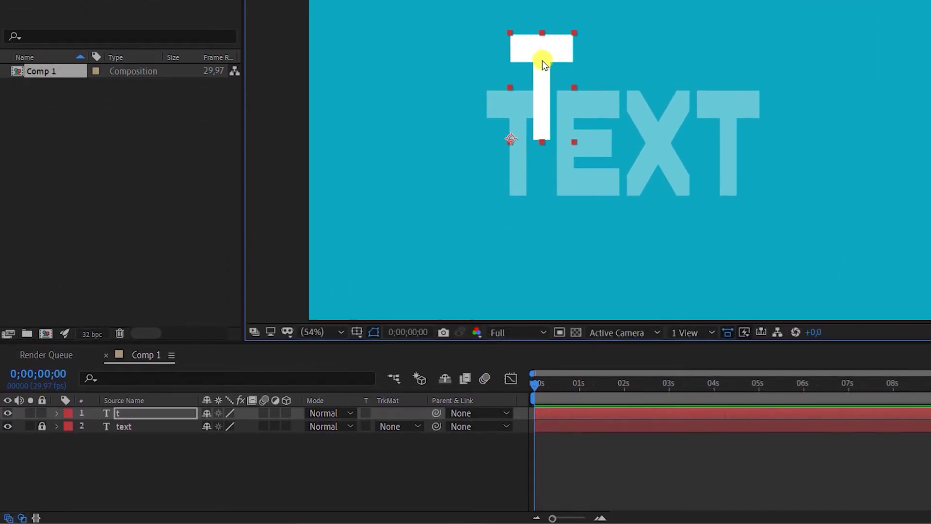
left_click_drag(543, 60, 585, 121)
Step: Duplicate the T layer, change the copy's letter to E, and align it over the guide's second letter
left_click(148, 410)
key("ctrl+d")
double_click(585, 124)
type("e")
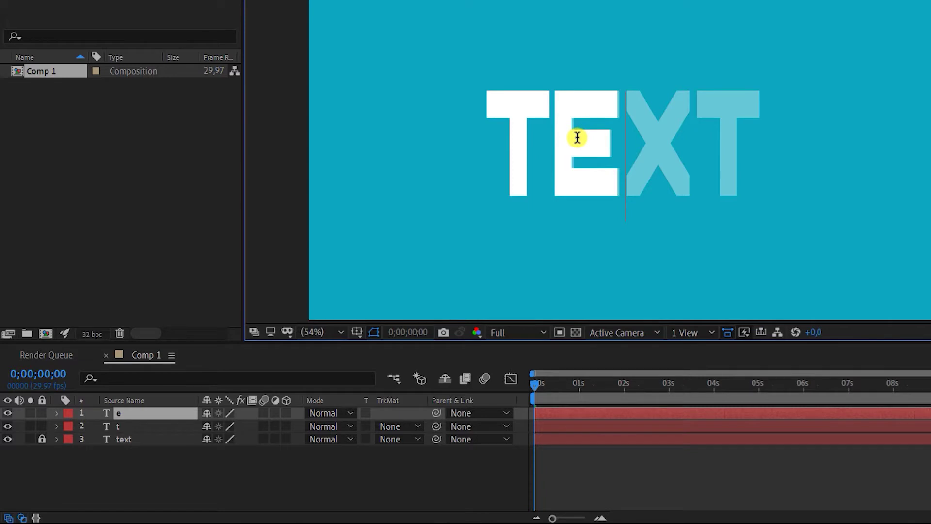
key("Escape")
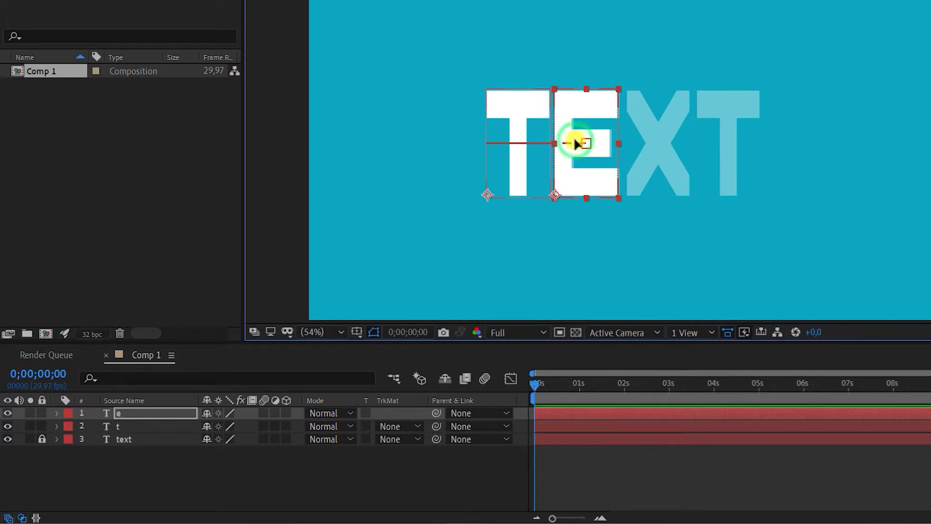
left_click_drag(577, 141, 578, 141)
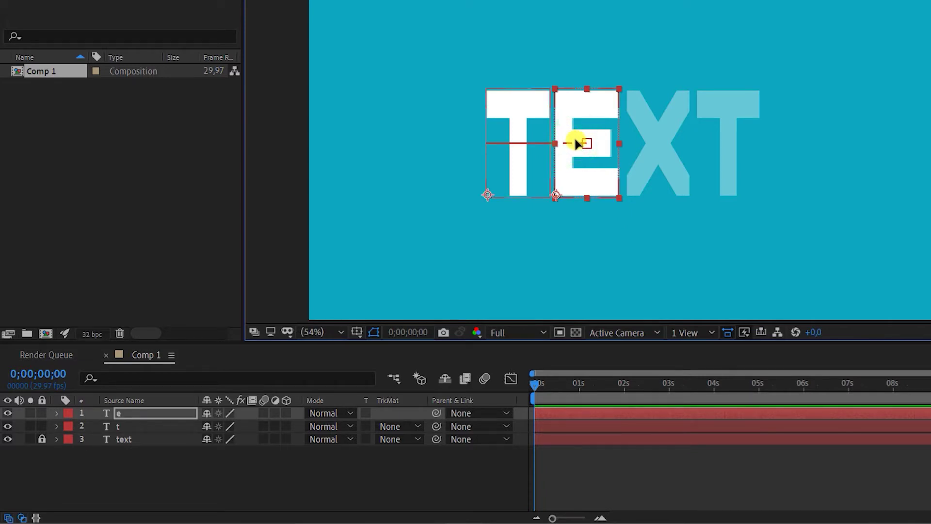
Step: Duplicate the E layer, change the copy's letter to X, and move it over the guide's third letter
left_click(154, 414)
key("ctrl+d")
left_click(152, 413)
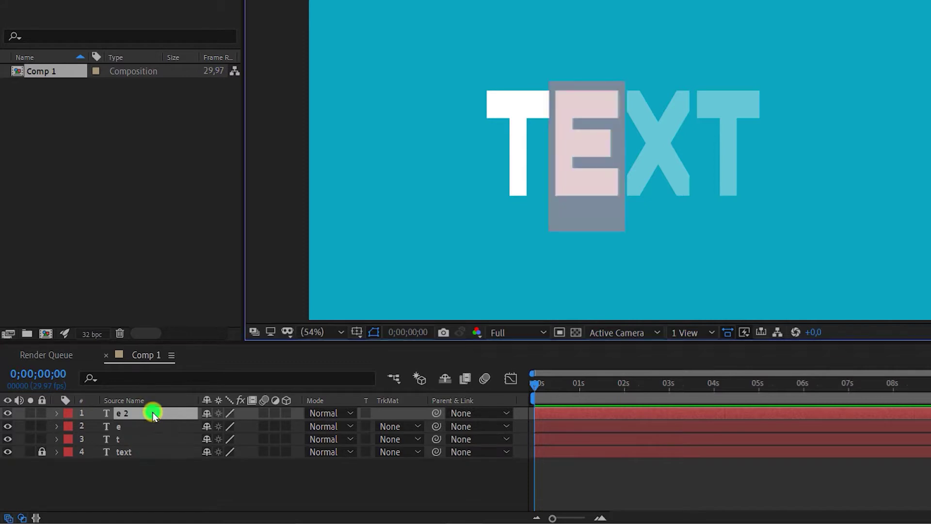
type("x")
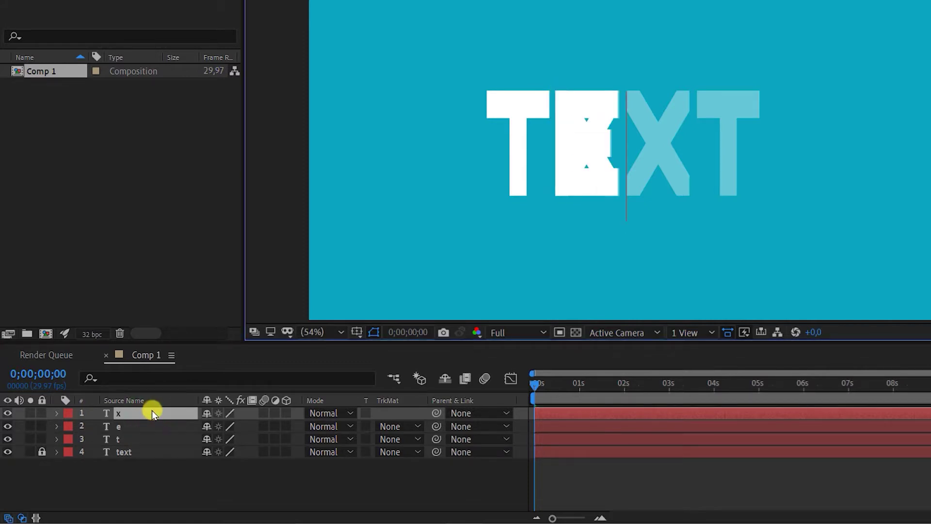
key("Return")
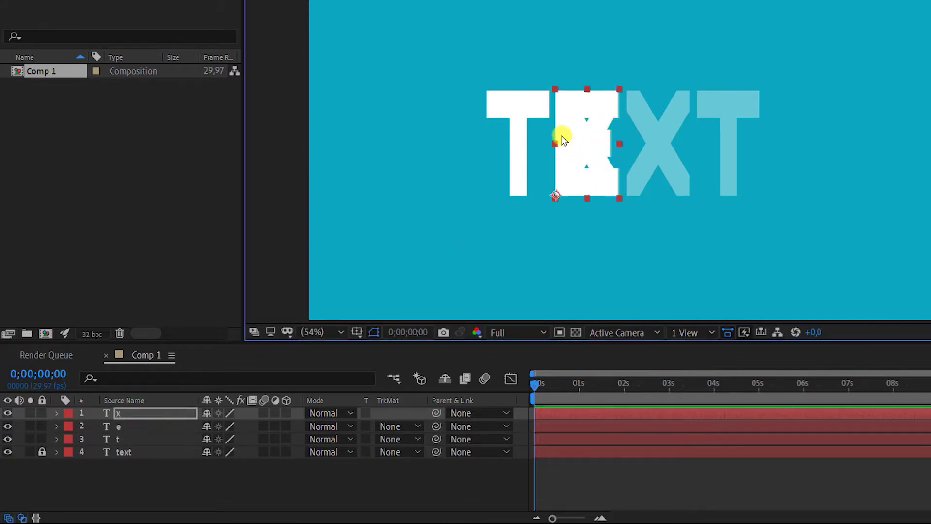
left_click_drag(563, 139, 639, 142)
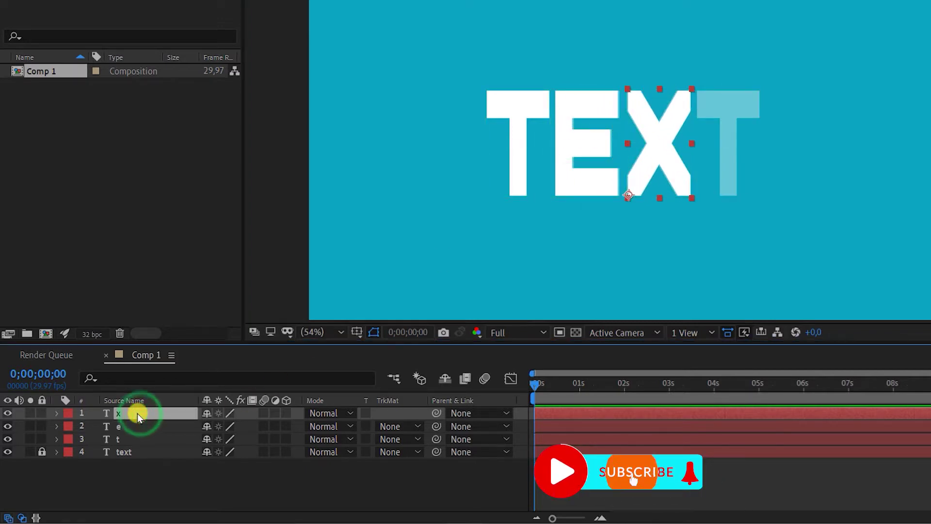
Step: Duplicate the X layer, change the copy's letter to T, and position it over the guide's last letter
key("ctrl+d")
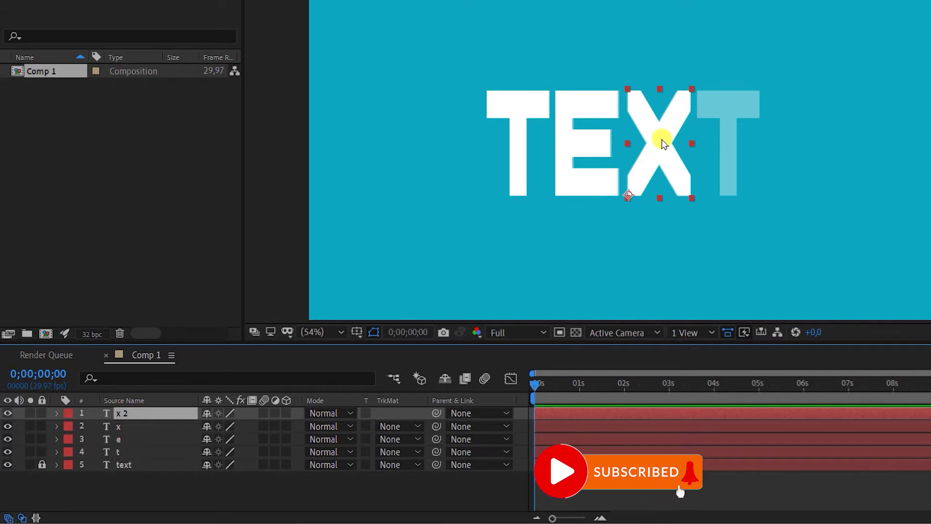
left_click_drag(661, 141, 726, 141)
double_click(730, 131)
type("t")
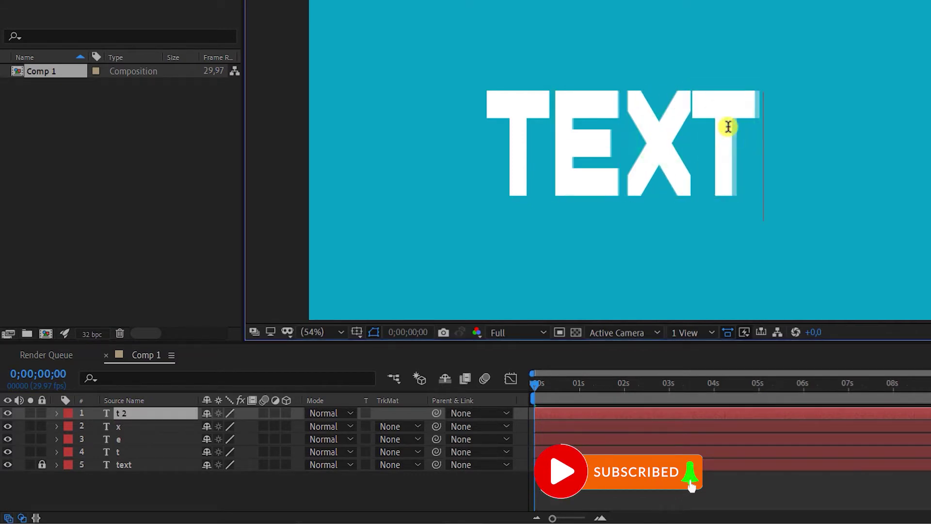
key("Escape")
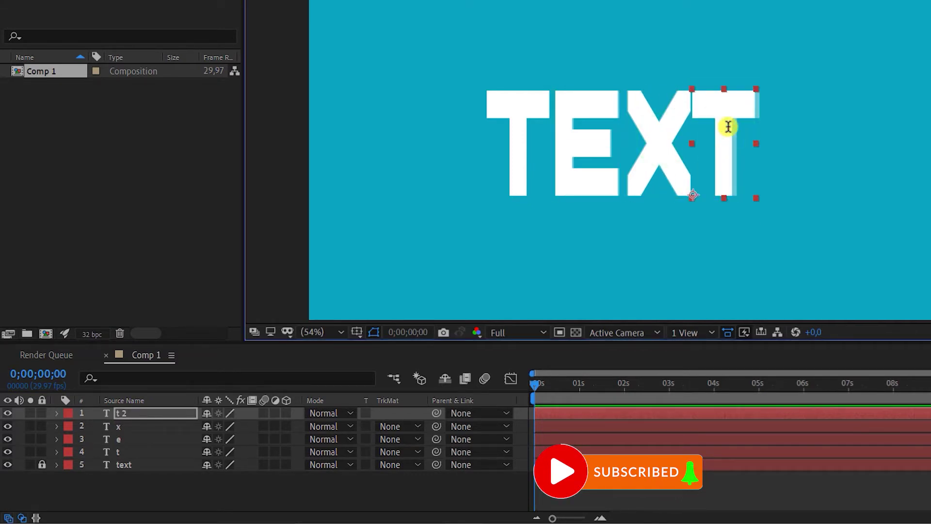
left_click_drag(721, 129, 726, 130)
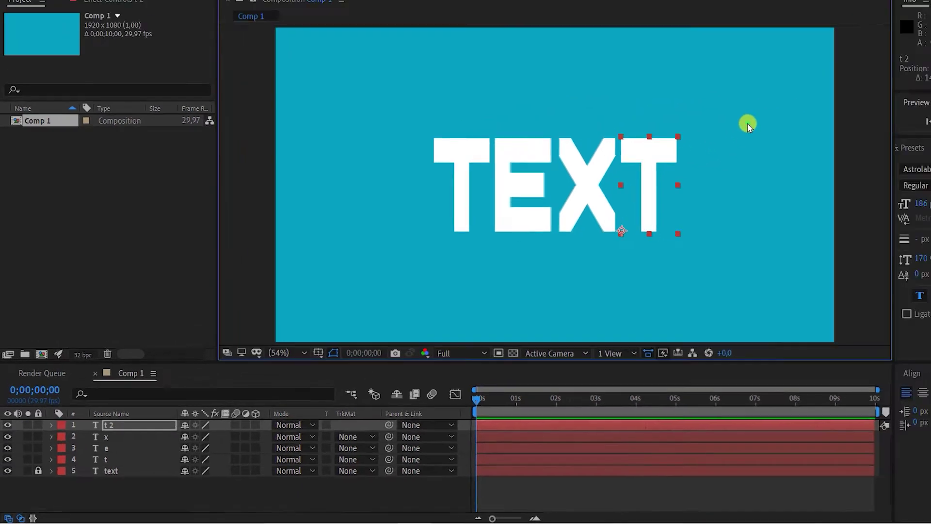
Step: Fine-tune the E and X positions so they cover the guide letters exactly
left_click_drag(838, 70, 419, 242)
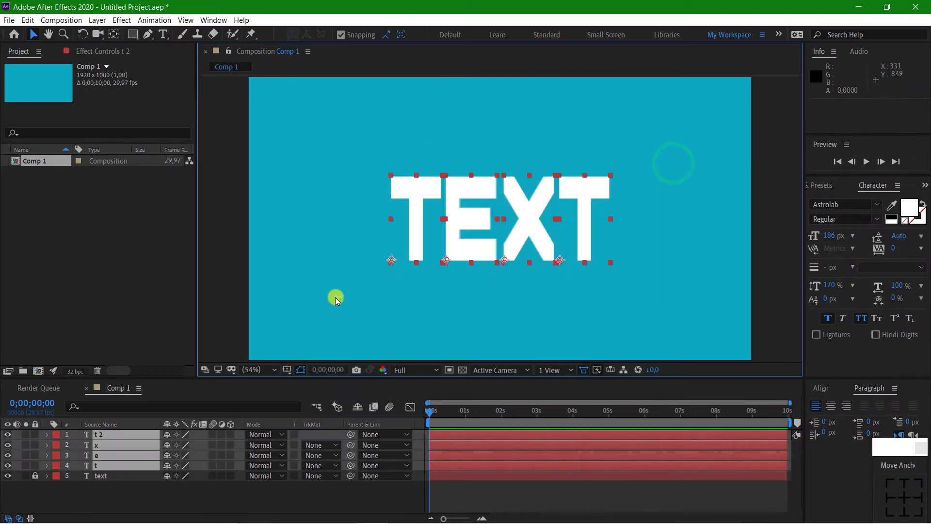
key("grave")
scroll(419, 242, "up", 2)
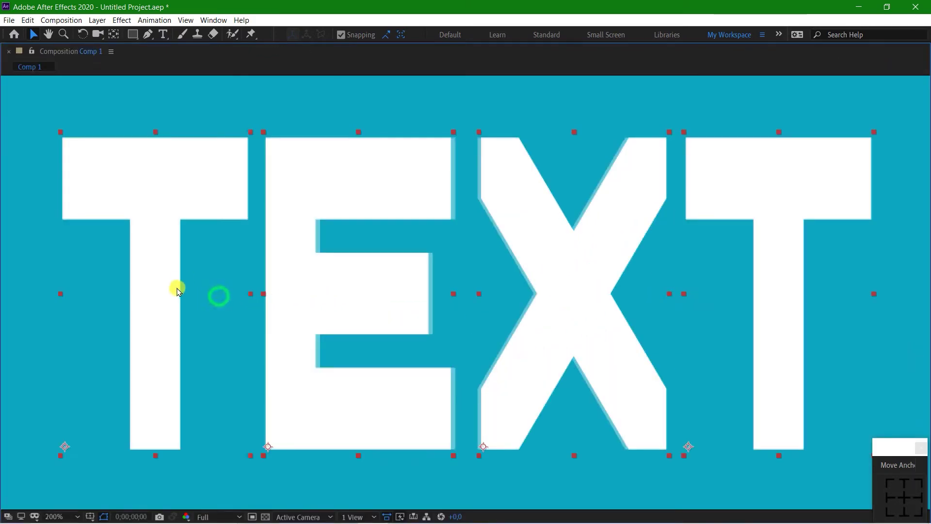
left_click(5, 296)
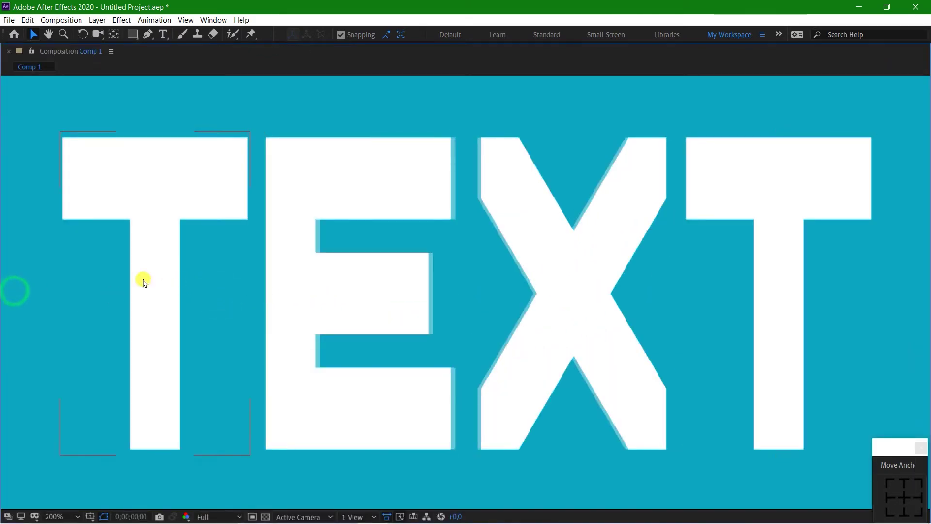
left_click(311, 281)
left_click_drag(311, 283, 314, 282)
left_click_drag(544, 286, 542, 286)
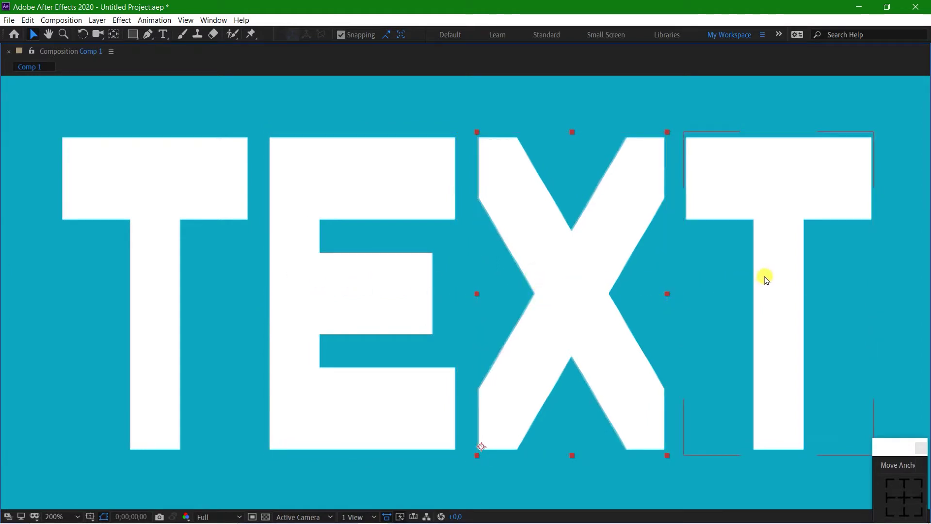
key("grave")
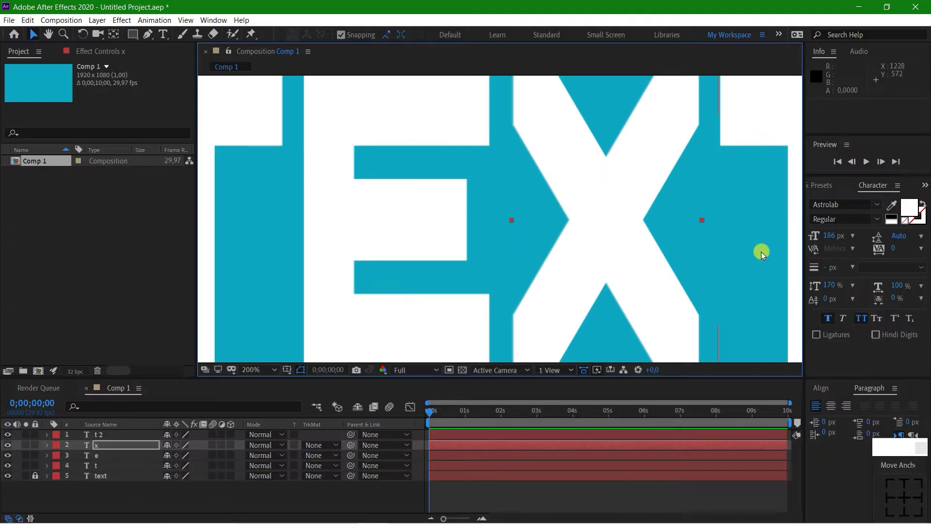
key("shift+slash")
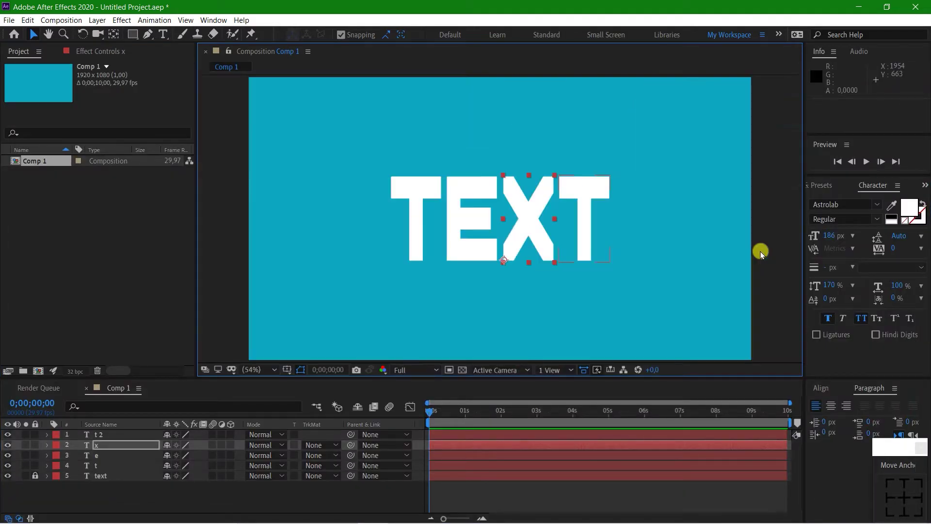
Step: Align all four letter layers to the composition's vertical centre and move each anchor point to its letter's centre
left_click_drag(651, 169, 339, 309)
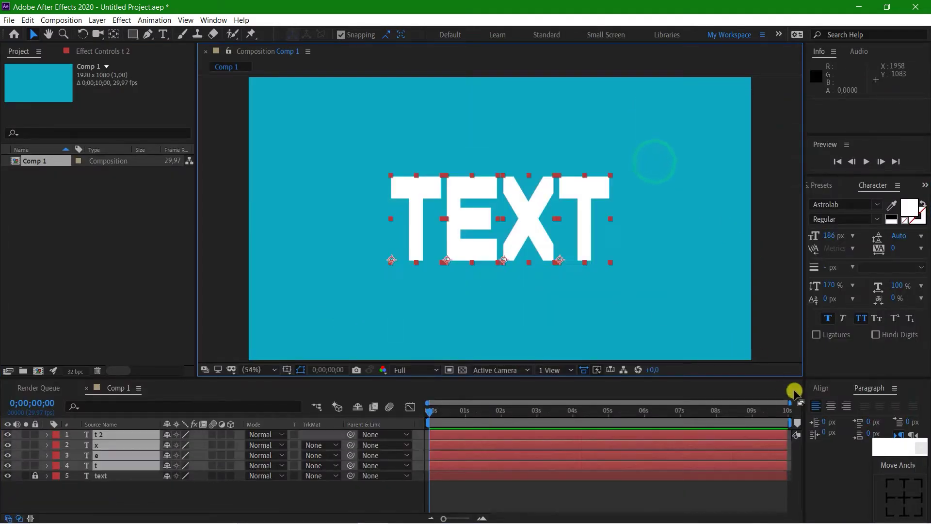
left_click(828, 389)
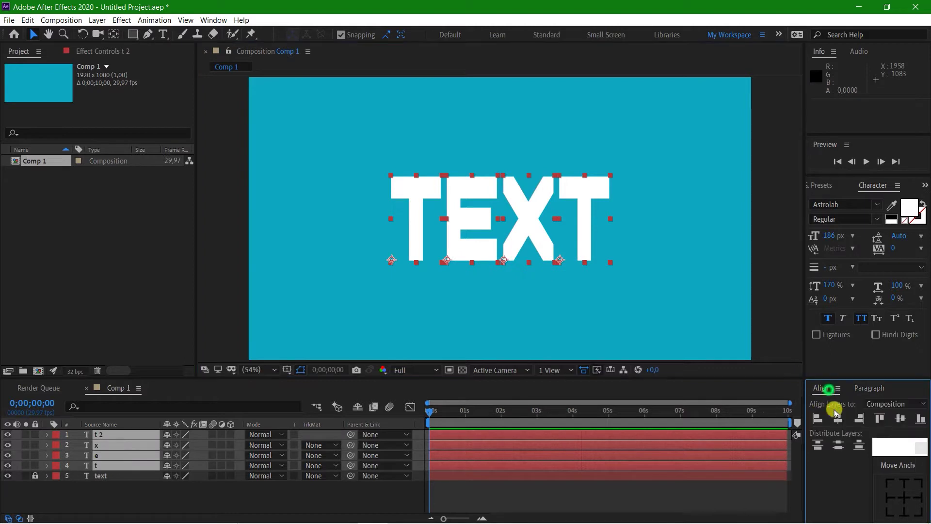
left_click(900, 420)
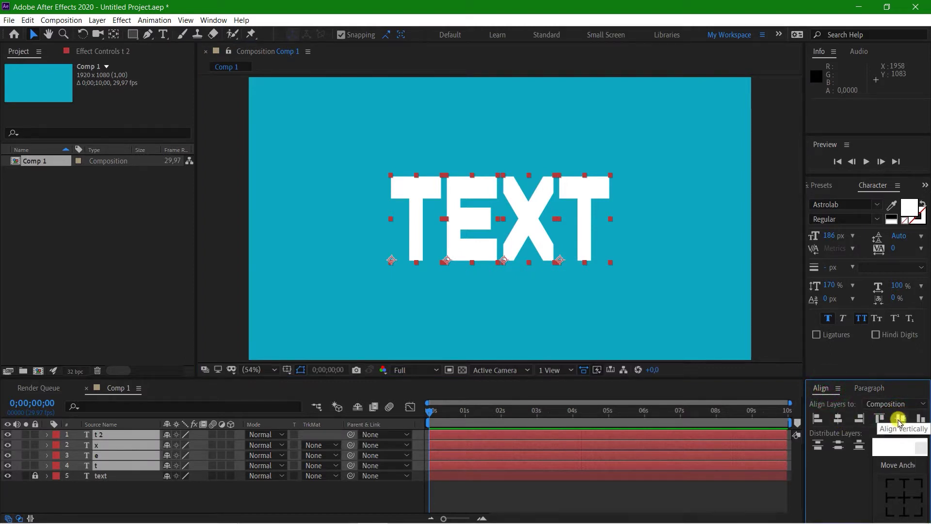
left_click(903, 496)
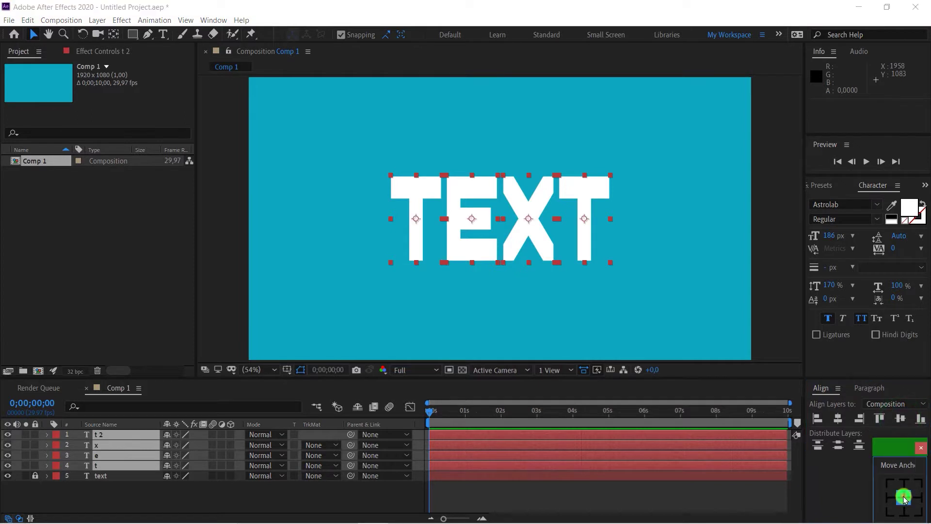
left_click(686, 446)
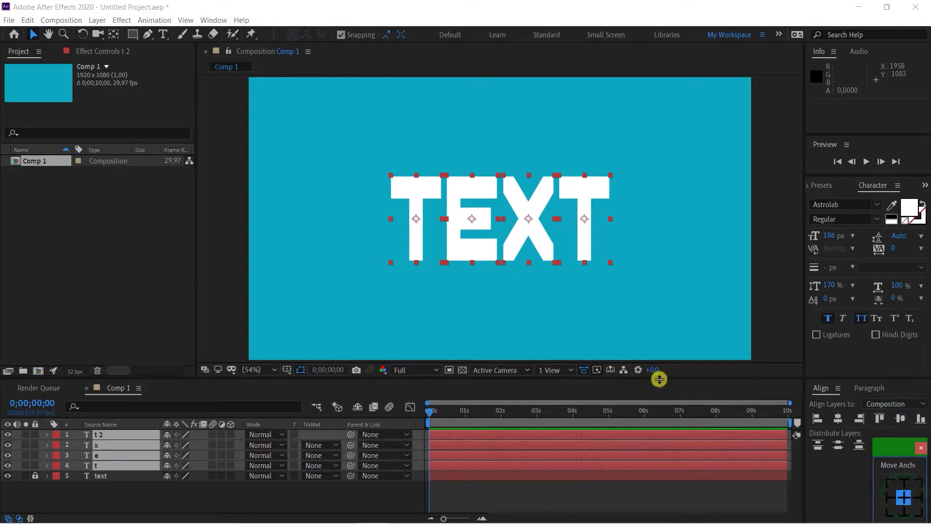
Step: Unlock the guide text layer and delete it
left_click_drag(659, 378, 649, 334)
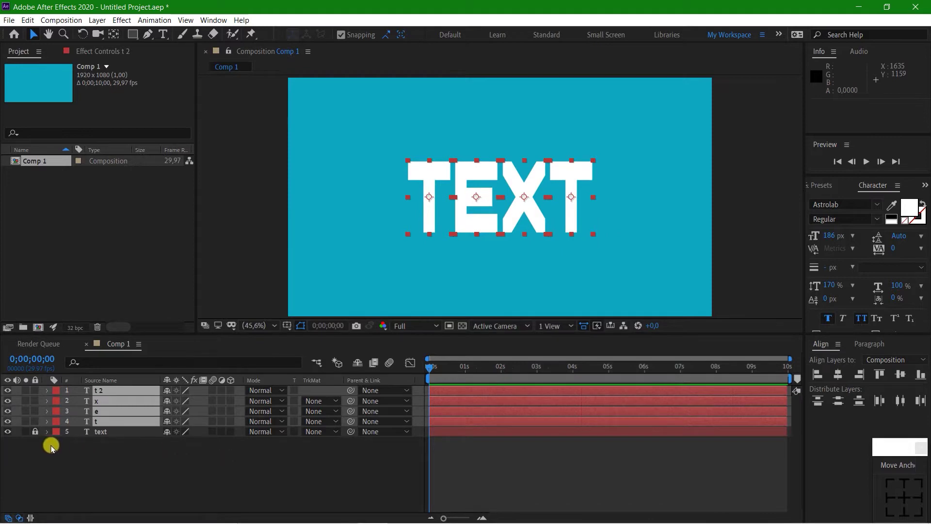
left_click(35, 432)
left_click(99, 431)
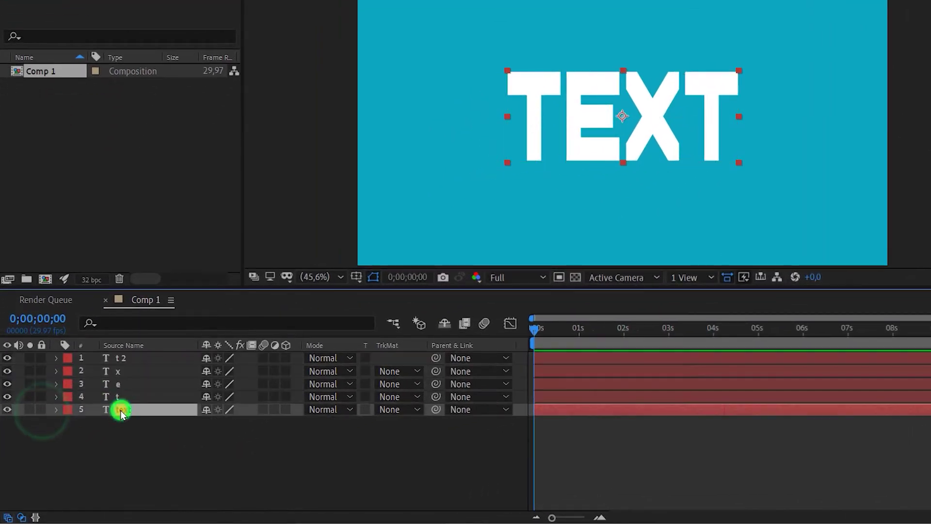
key("Delete")
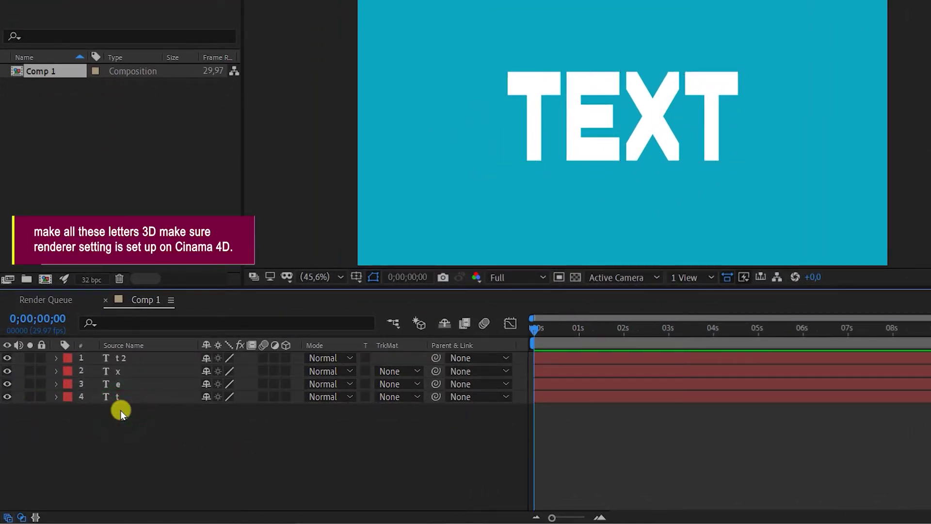
Step: Make the four letter layers 3D and set the composition's 3D renderer to CINEMA 4D
left_click_drag(149, 417, 116, 358)
left_click(284, 358)
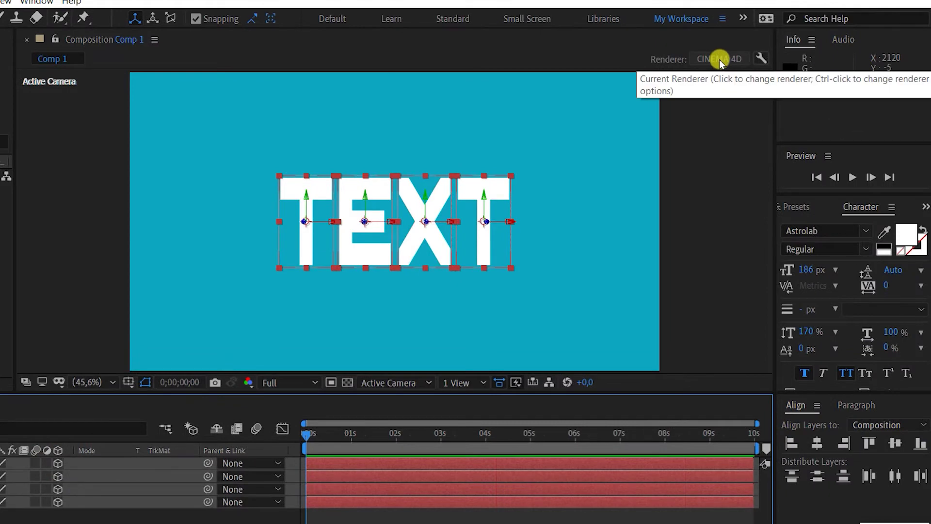
left_click(719, 59)
left_click(270, 233)
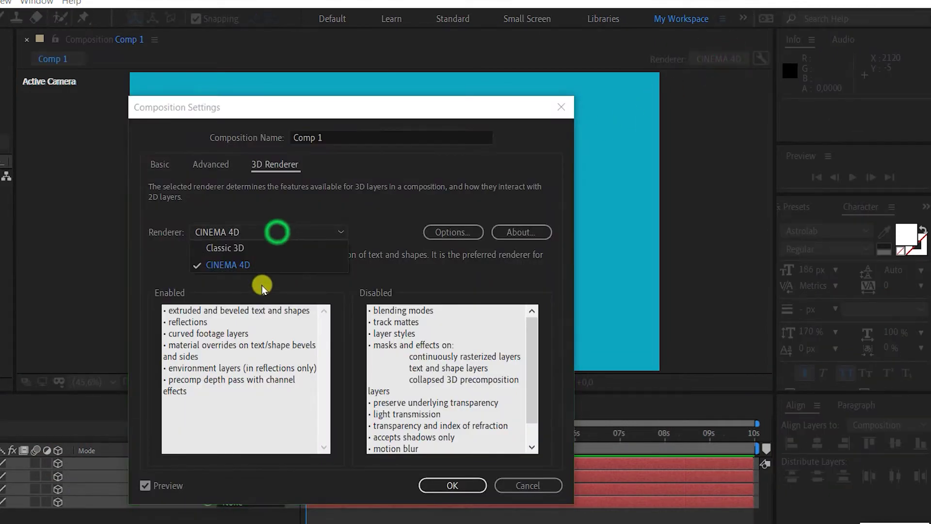
left_click(260, 266)
left_click(458, 483)
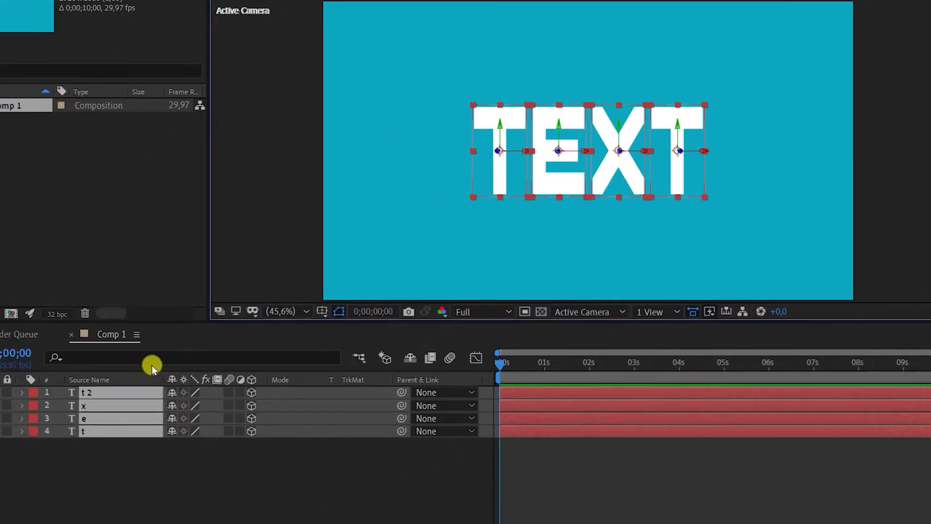
Step: Filter the layer properties for "extru" and set the Extrusion Depth of all four letters to 54
left_click(73, 428)
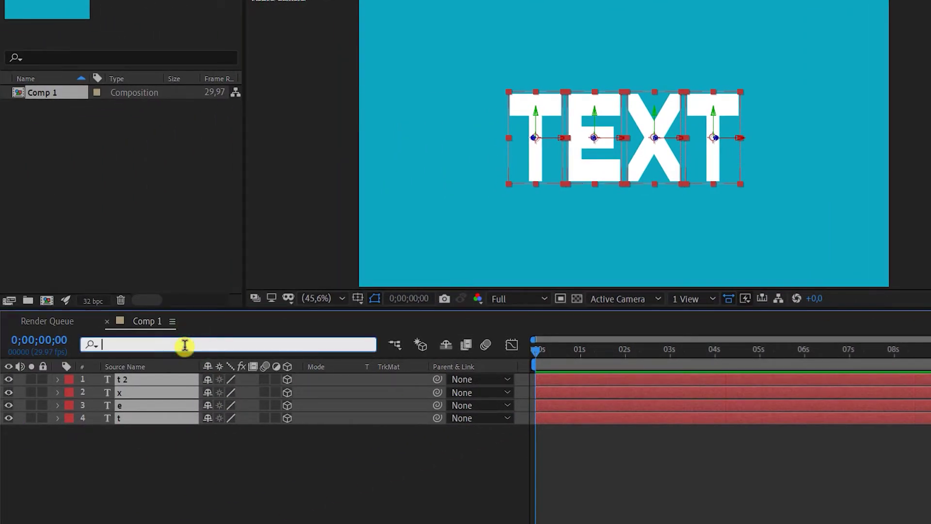
type("extru")
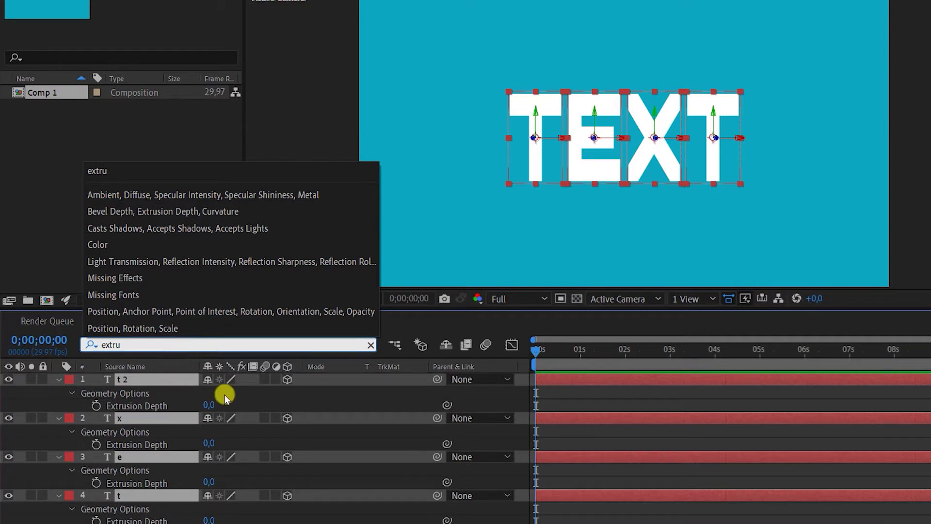
left_click_drag(208, 405, 252, 405)
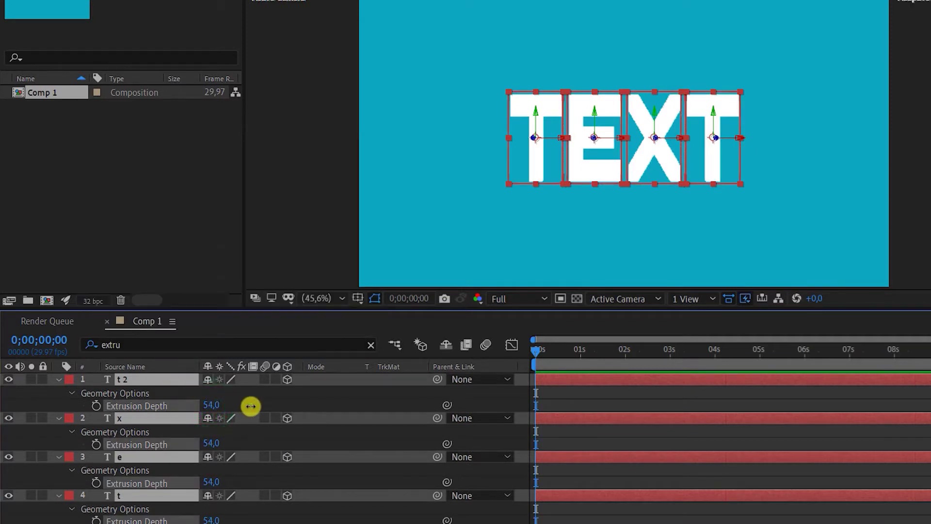
Step: Filter the layer properties for "bevel" and give all four letters a Concave bevel style with a Bevel Depth of 5
left_click(251, 405)
left_click(138, 345)
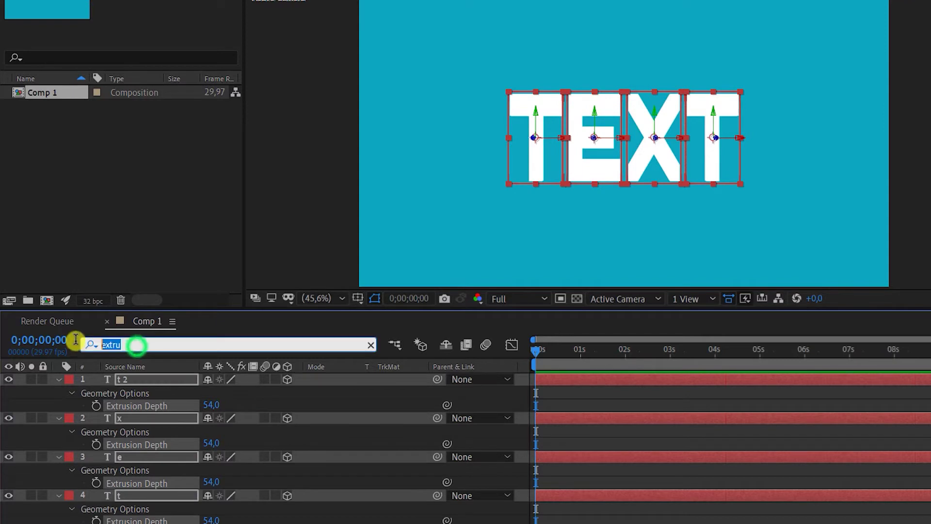
type("bevel")
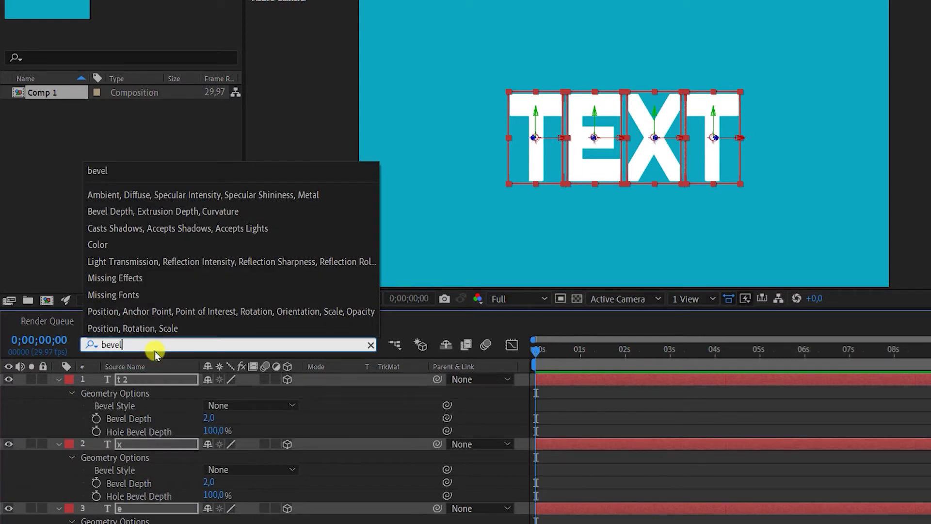
left_click(236, 405)
left_click(245, 450)
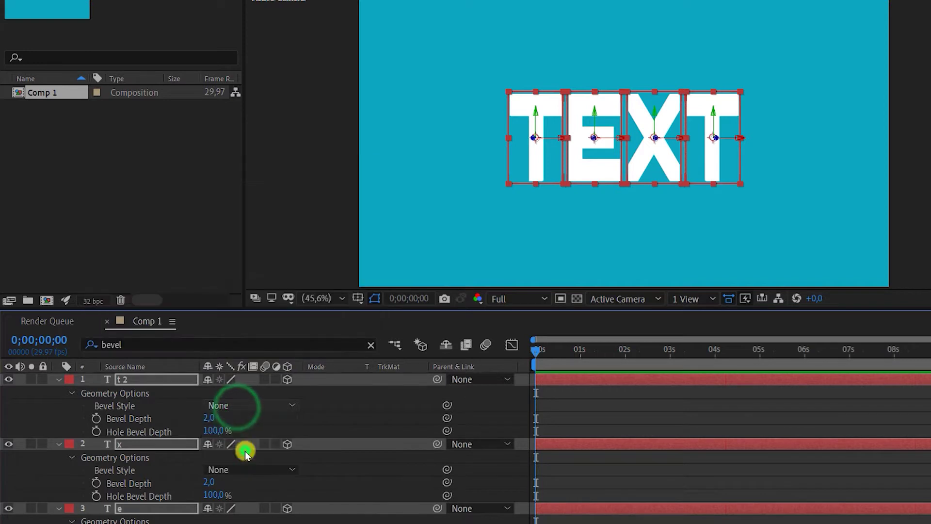
left_click(208, 419)
type("5")
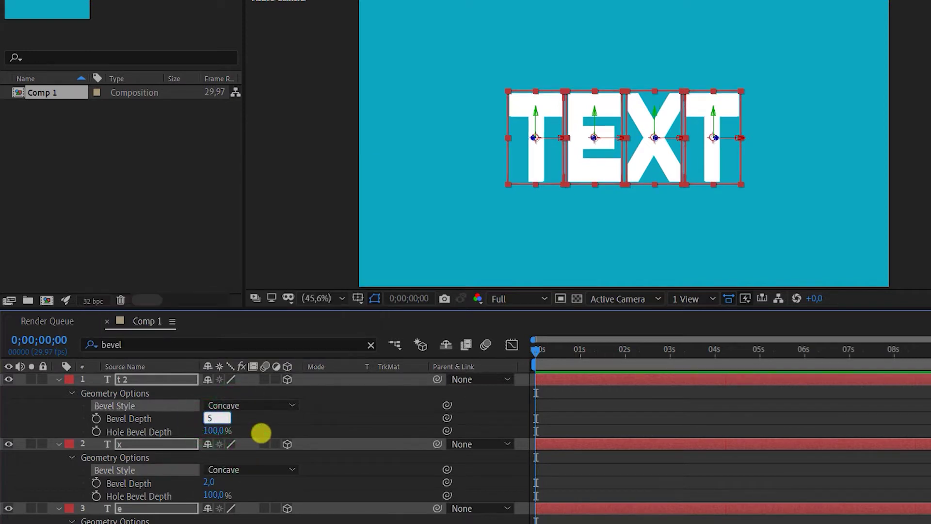
key("Return")
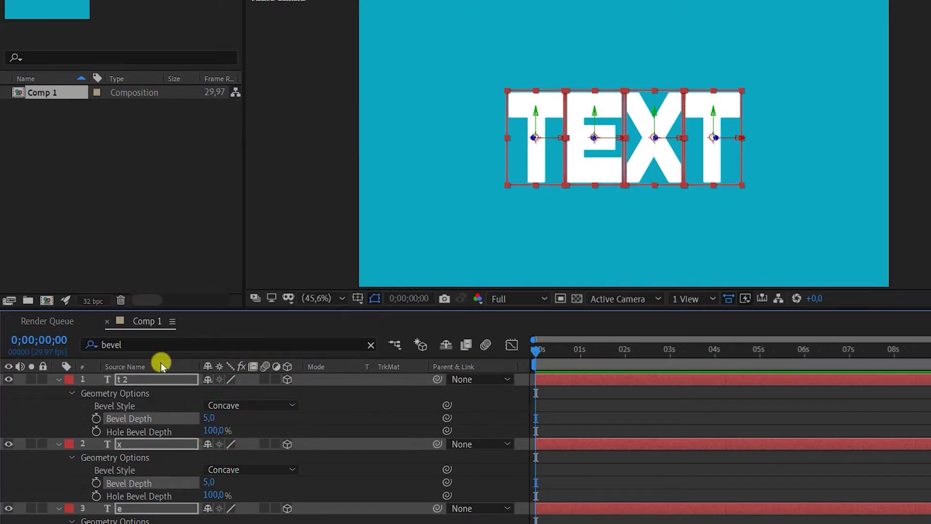
Step: Filter the layer properties for "casts", turn on Casts Shadows for all four letters, and collapse the layers
left_click_drag(143, 345, 74, 345)
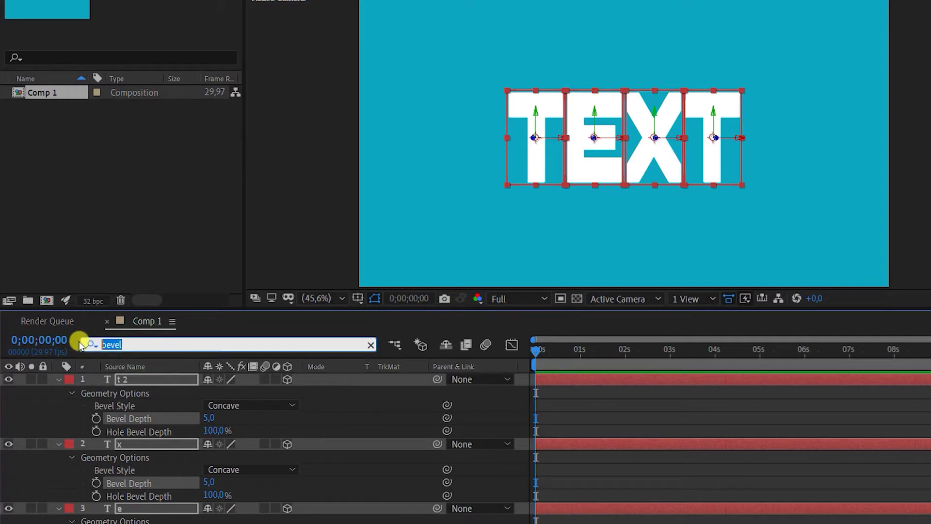
type("casts")
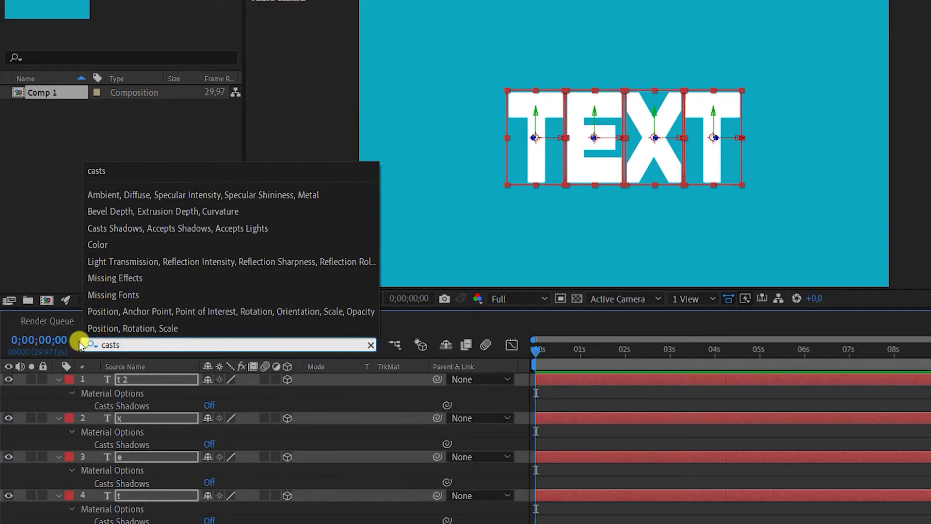
left_click(208, 406)
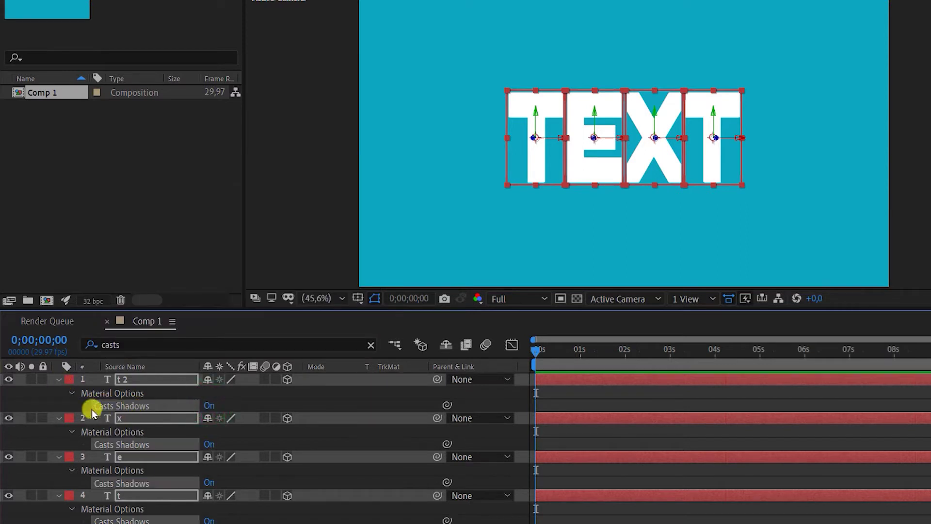
left_click(58, 380)
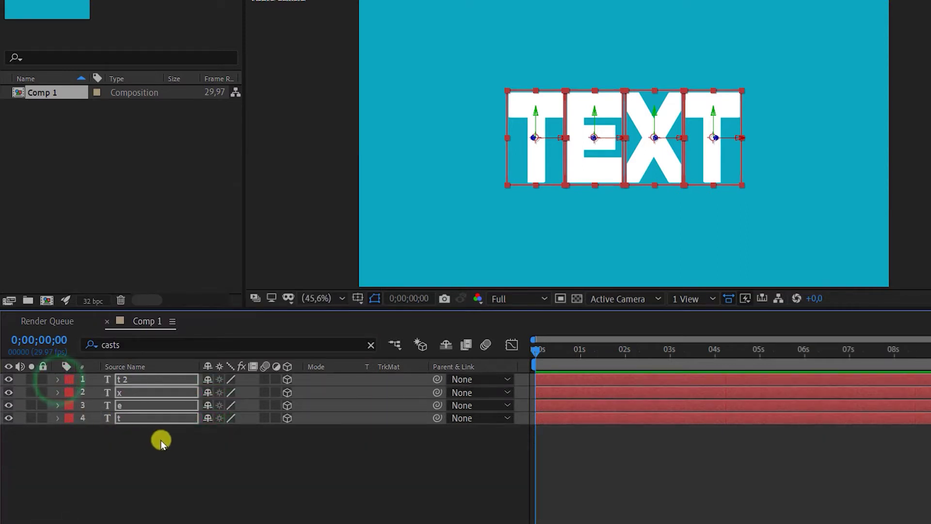
Step: Add a white Spot light with 100% intensity, a 107° cone angle and Casts Shadows enabled
right_click(174, 442)
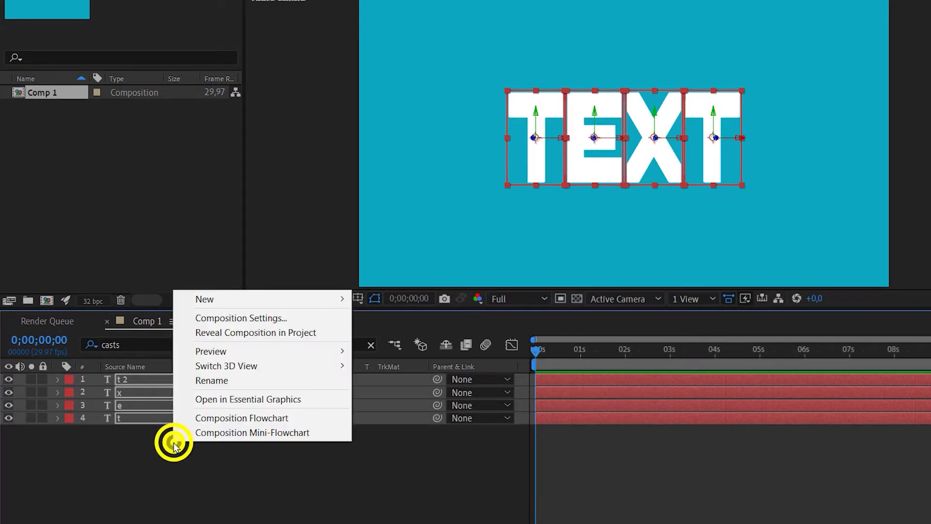
left_click(235, 299)
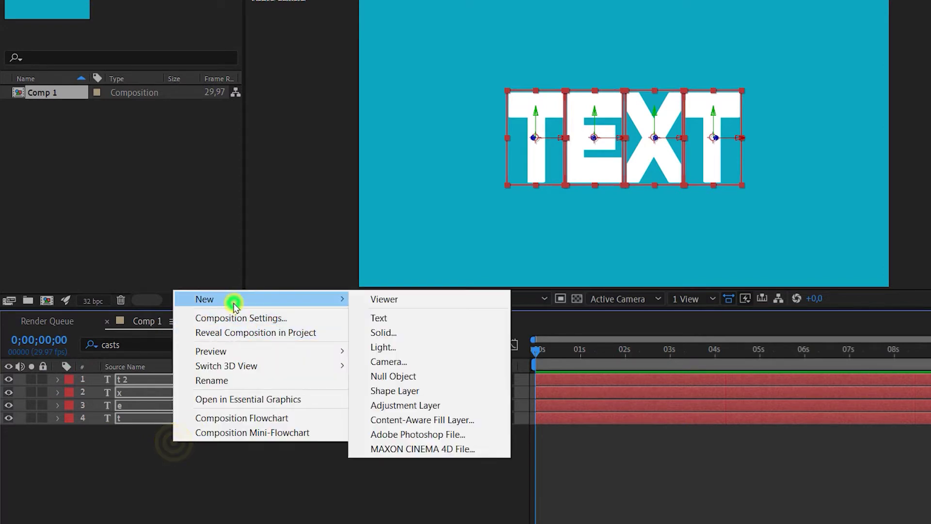
left_click(388, 348)
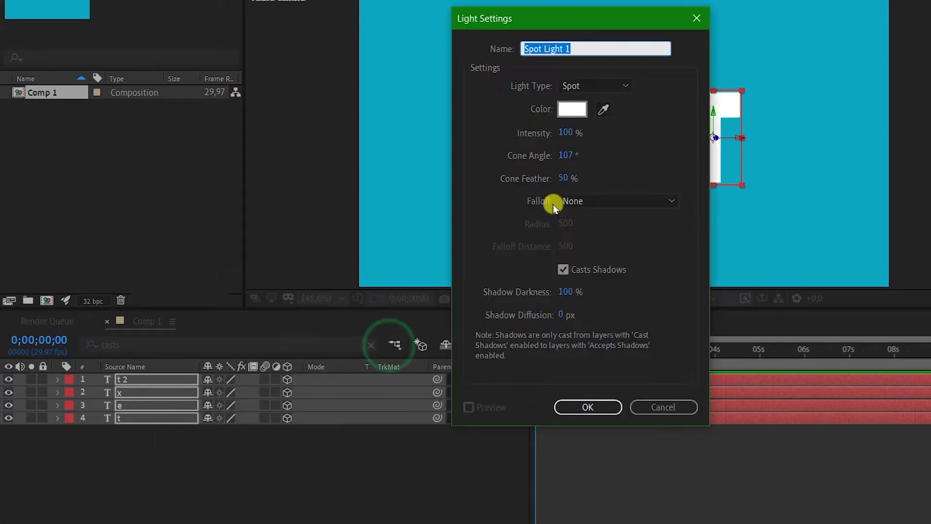
left_click(595, 81)
left_click(596, 119)
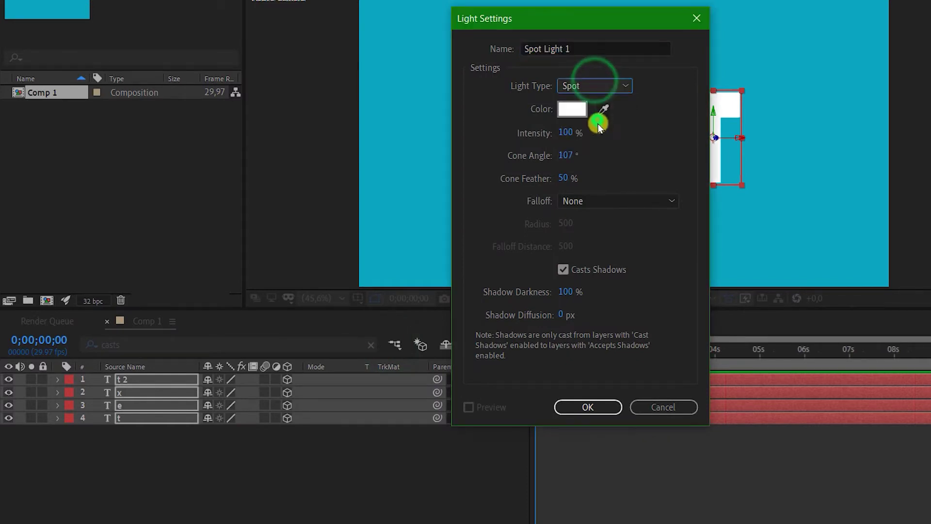
left_click(564, 270)
left_click(565, 270)
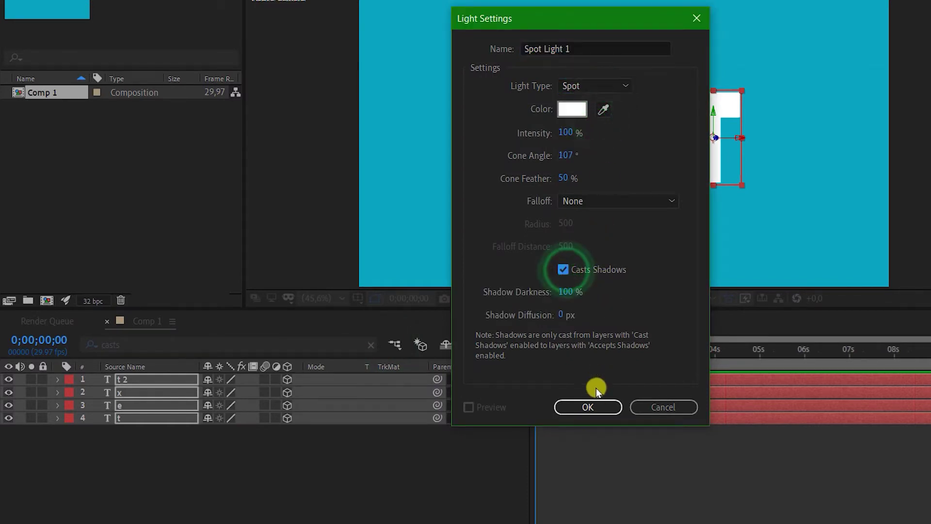
left_click(590, 407)
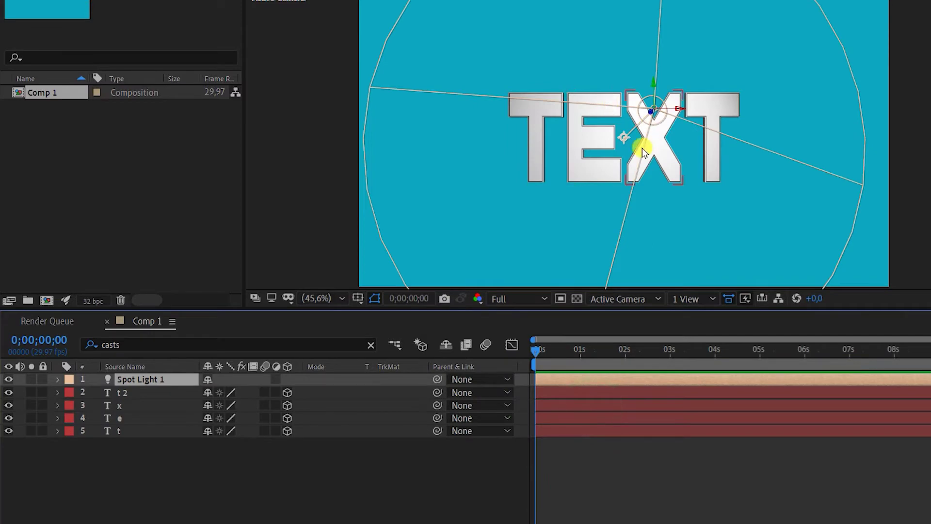
Step: Set Position keyframes at 0;00;07;00 on all four letter layers
left_click(488, 135)
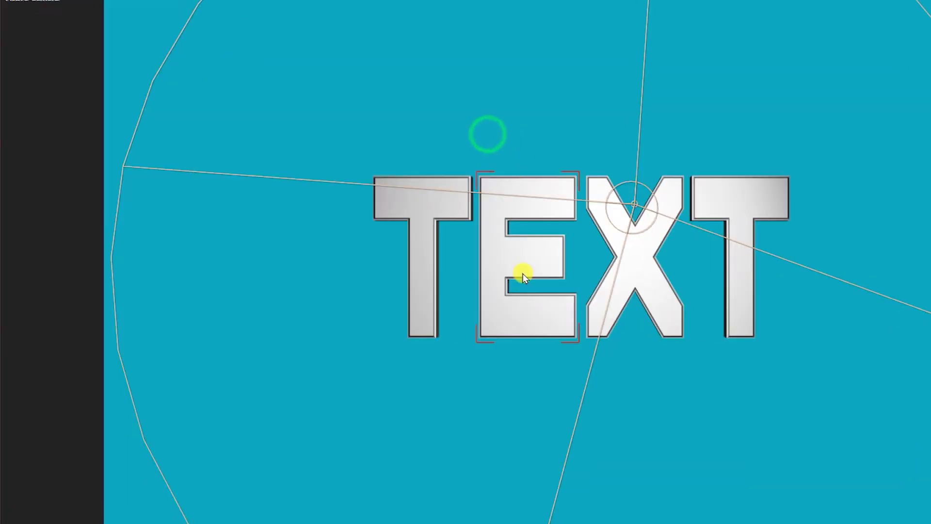
scroll(523, 275, "up", 3)
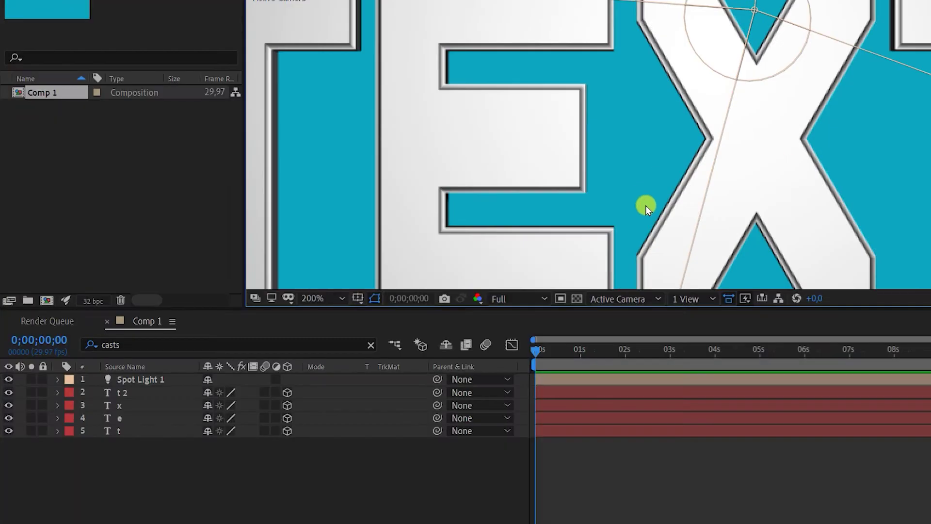
key("shift+/")
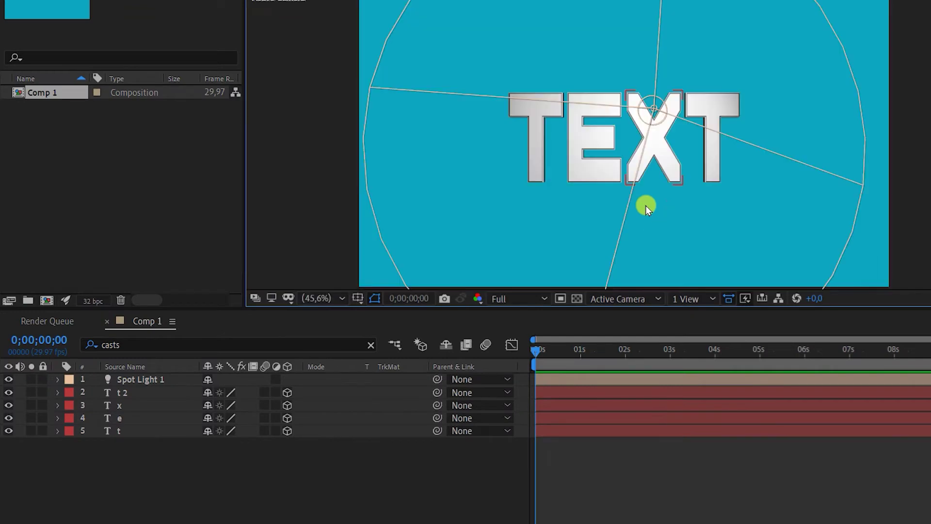
left_click_drag(537, 350, 849, 393)
left_click(338, 428)
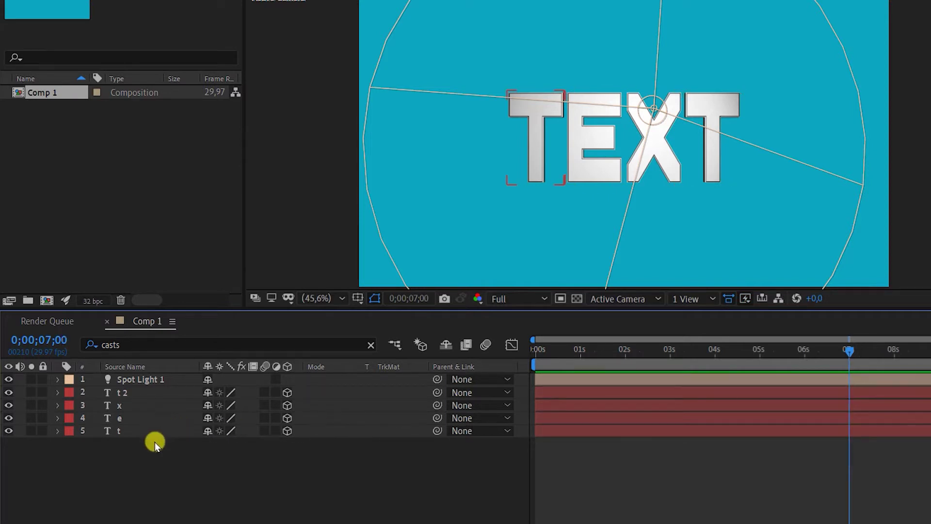
left_click_drag(146, 443, 126, 396)
key("p")
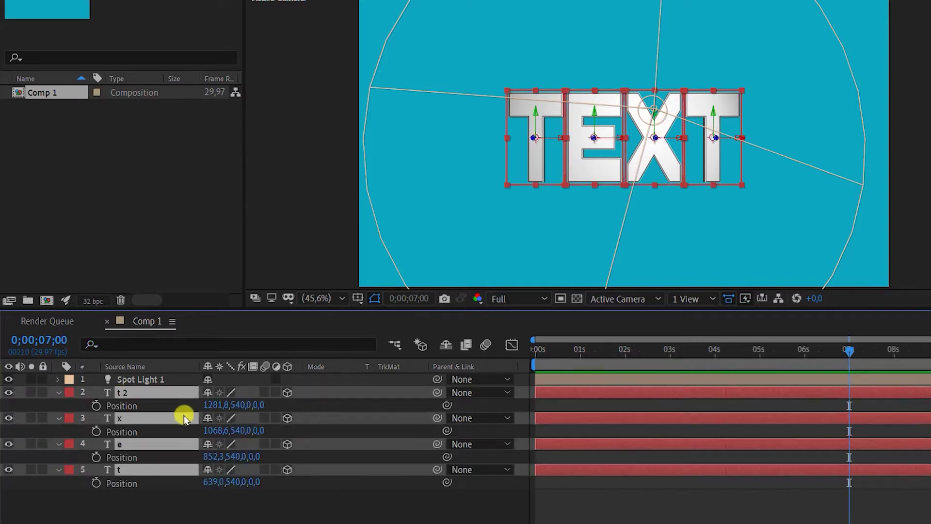
left_click(96, 406)
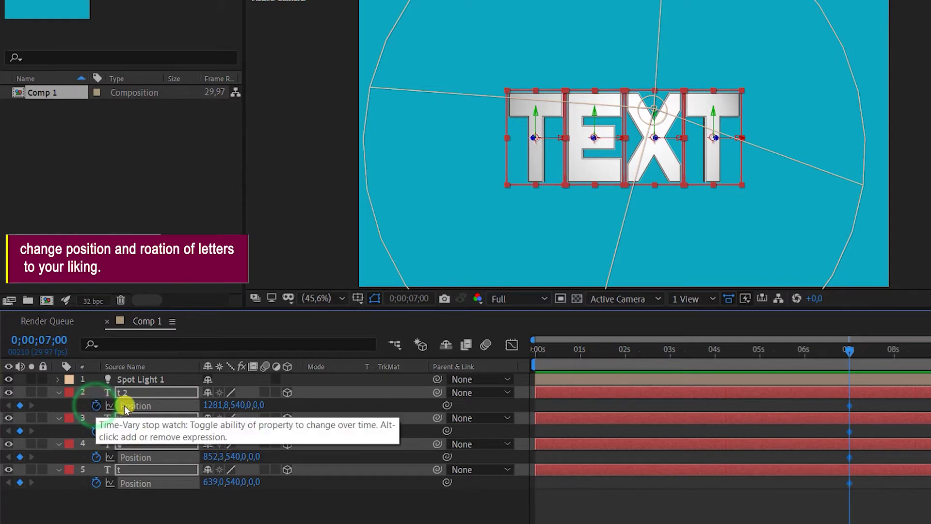
Step: At 0;00;06;00, set the Z position of all four letters to -170
left_click_drag(849, 350, 809, 364)
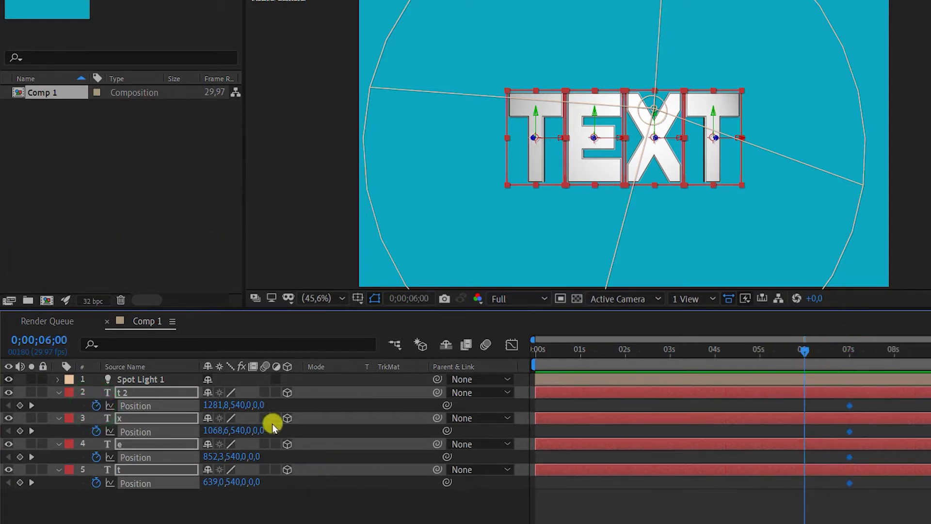
mouse_move(263, 410)
left_mouse_down()
mouse_move(250, 408)
mouse_move(261, 415)
left_mouse_up()
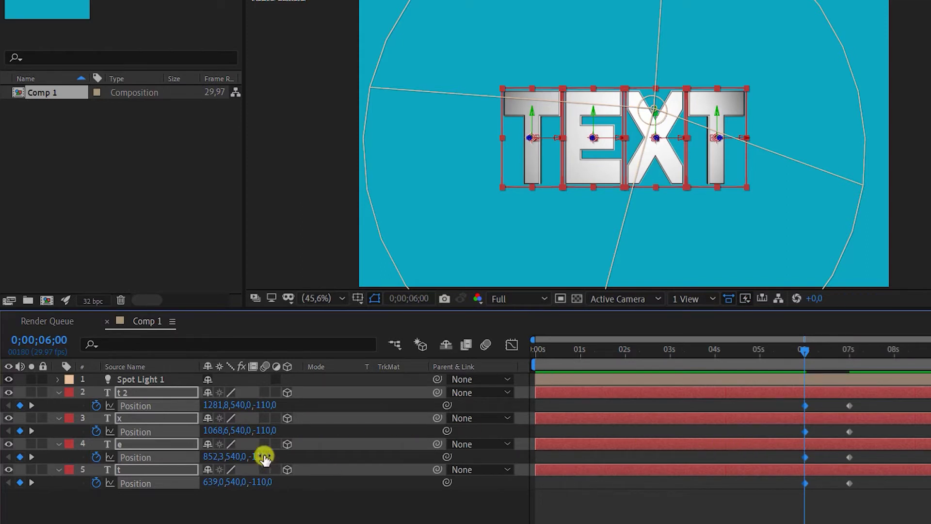
left_click_drag(273, 409, 272, 407)
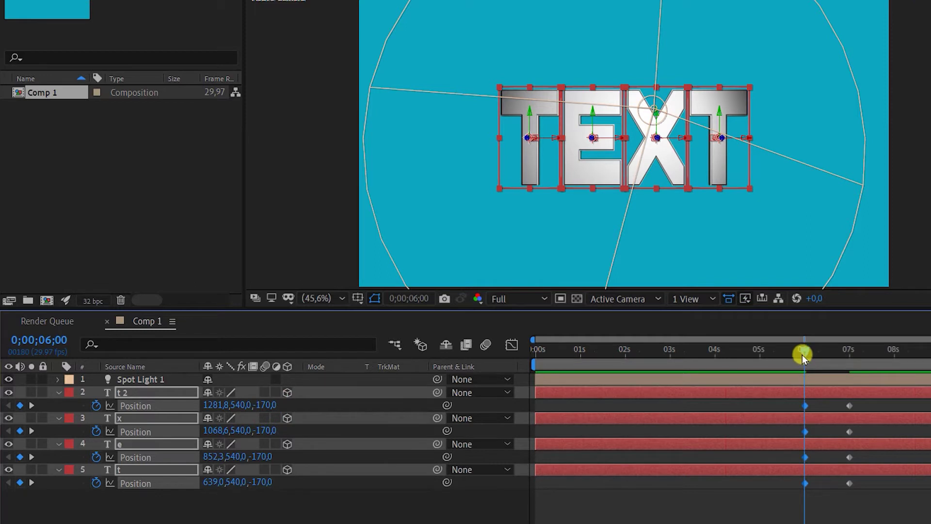
Step: At 0;00;00;10, set the Z position of all four letters to -840 and deselect them
left_click_drag(802, 354, 547, 377)
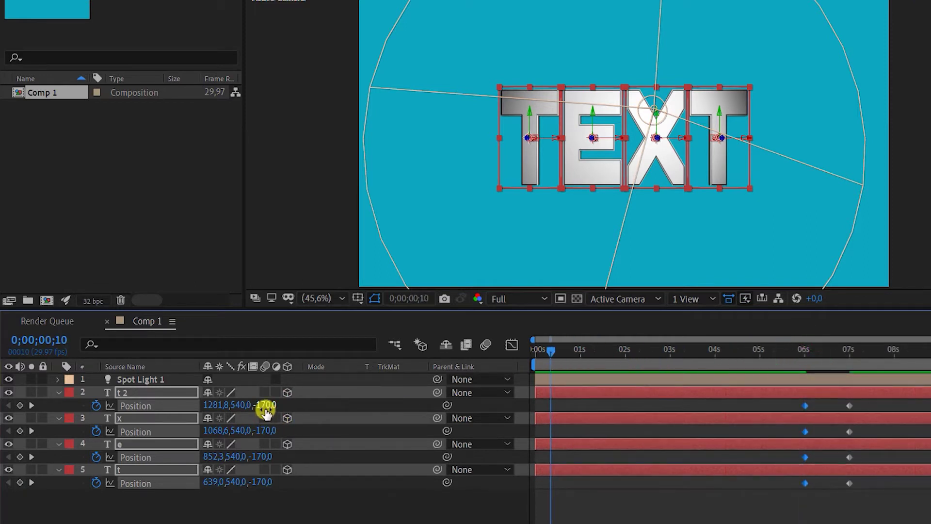
left_click_drag(266, 410, 201, 418)
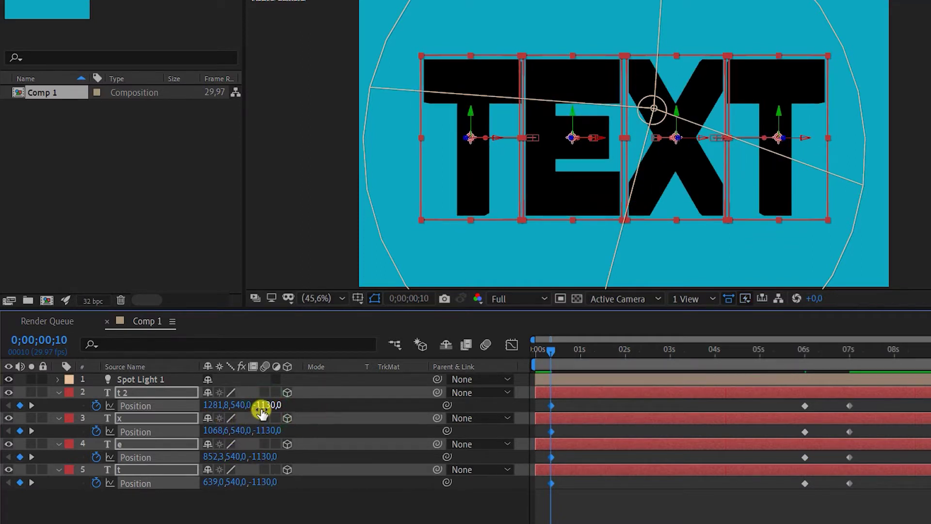
left_click_drag(262, 412, 281, 415)
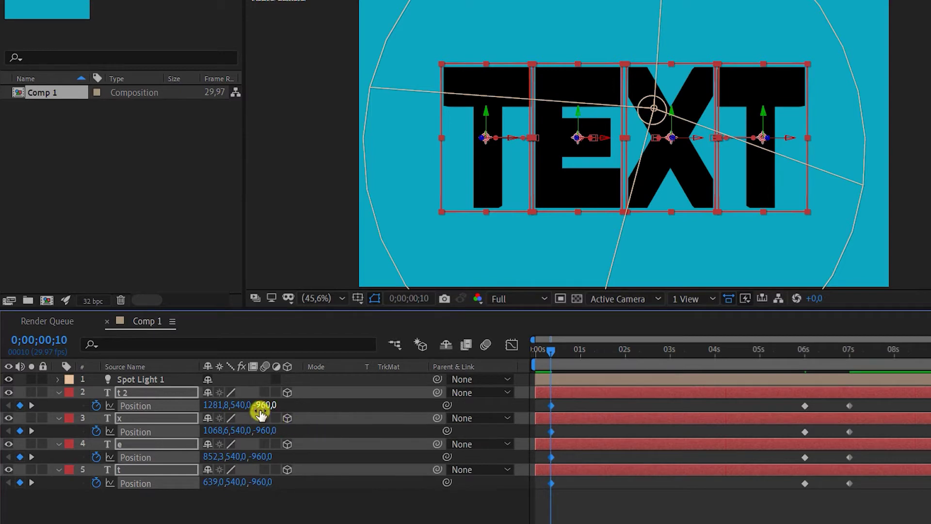
left_click_drag(261, 407, 277, 422)
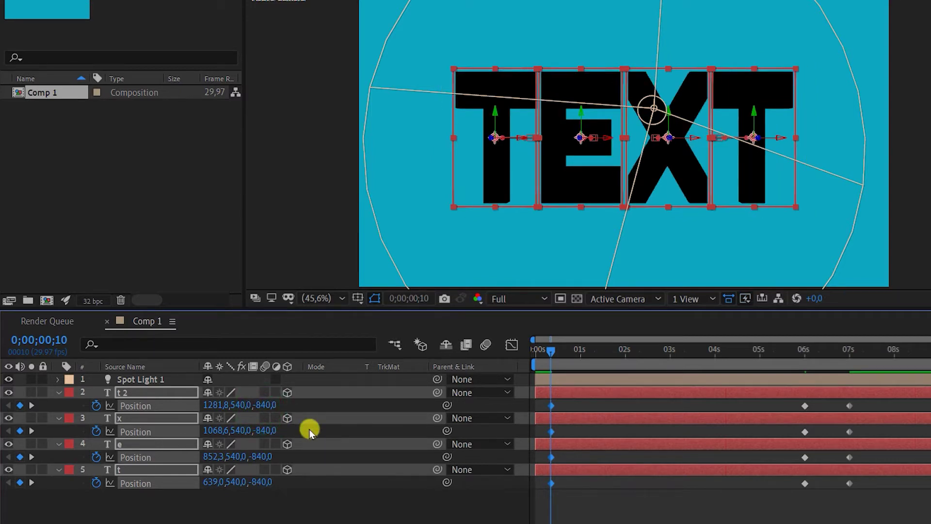
left_click(294, 481)
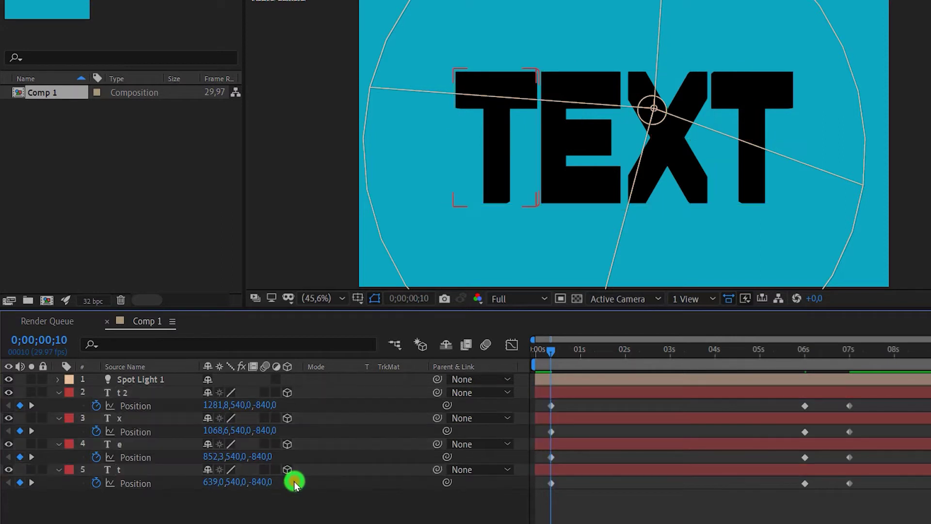
Step: Keyframe the spot light's Position at 0;00;07;00 and set its Z position to -1946.7 at 0;00;00;10
left_click(158, 379)
key("p")
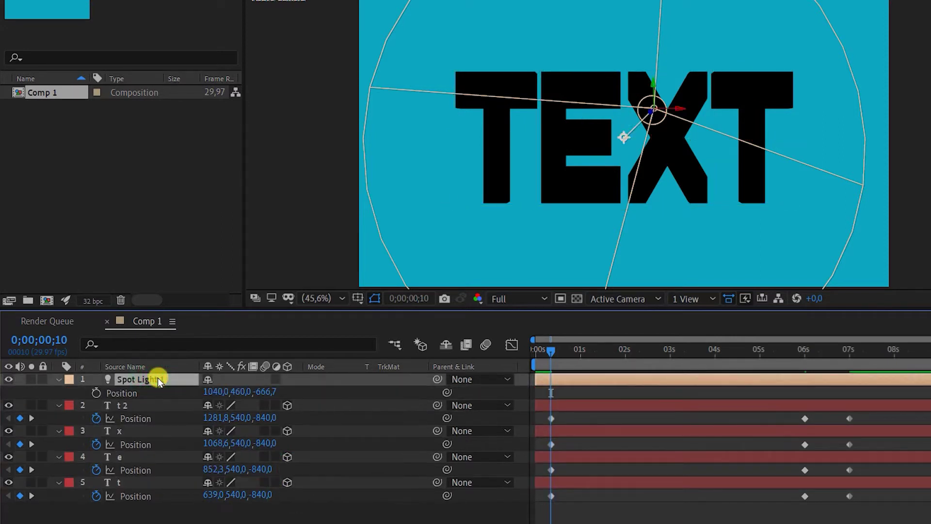
key("k")
key("k")
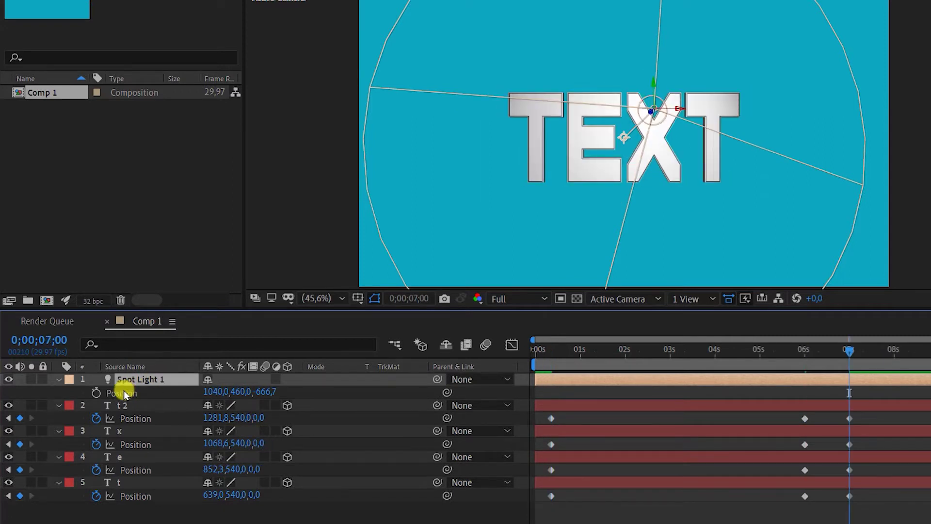
left_click(97, 392)
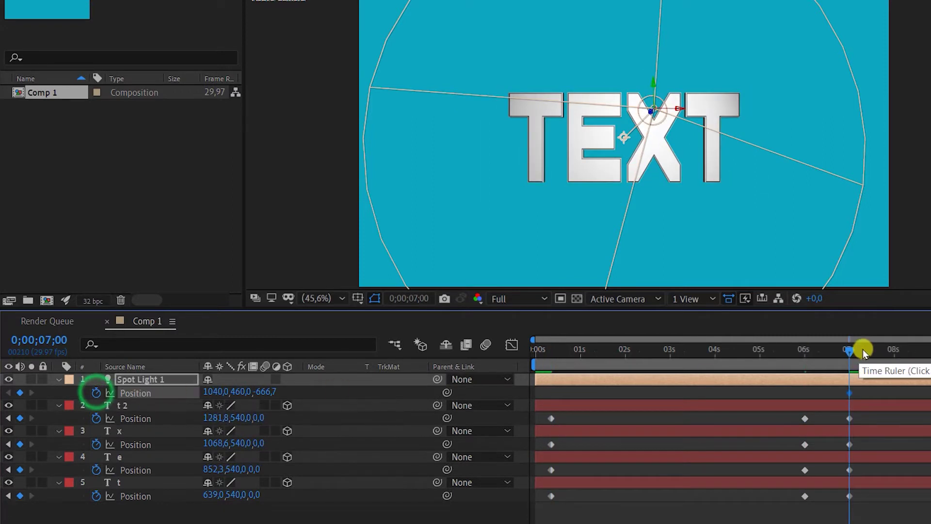
key("j")
key("j")
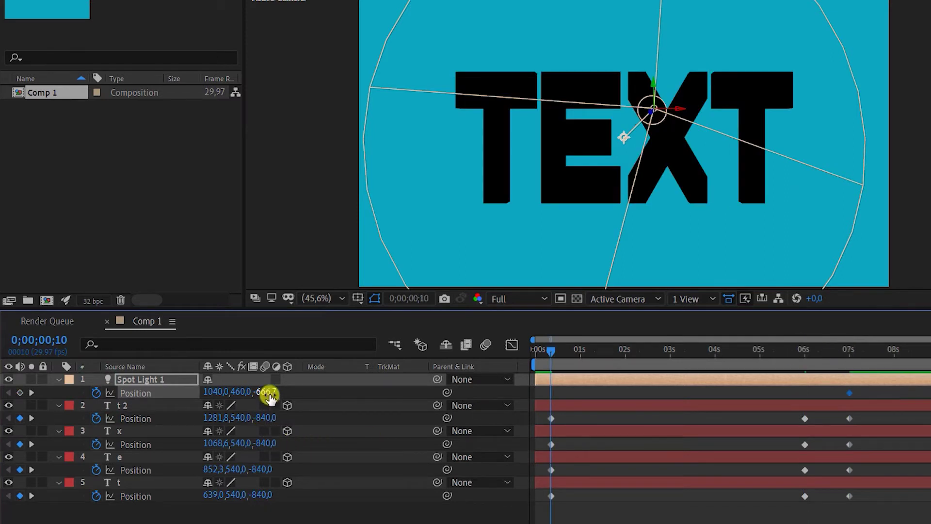
left_click_drag(270, 397, 183, 407)
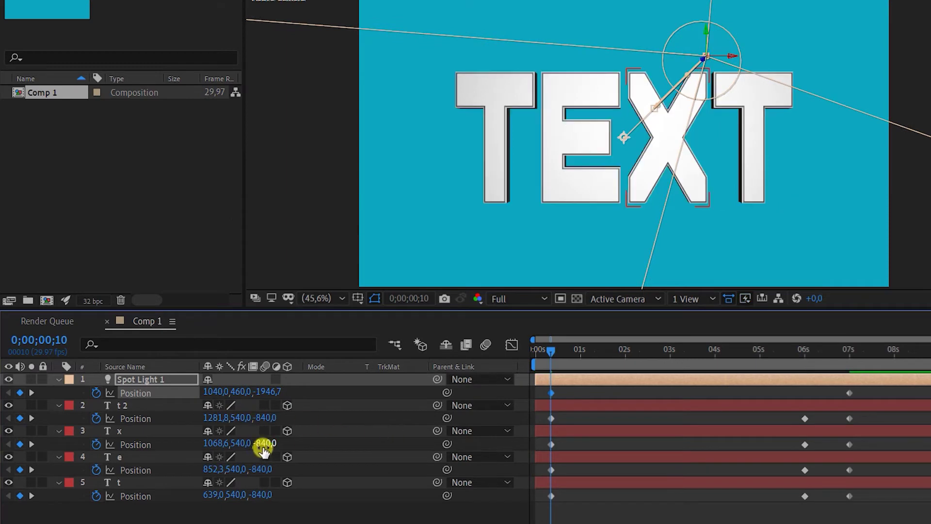
Step: At 0;00;00;10, set the Z position to -1480 for layer x, -1220 for e, -1088 for t and -1260 for t 2
left_click_drag(269, 449, 219, 445)
left_click_drag(266, 471, 281, 495)
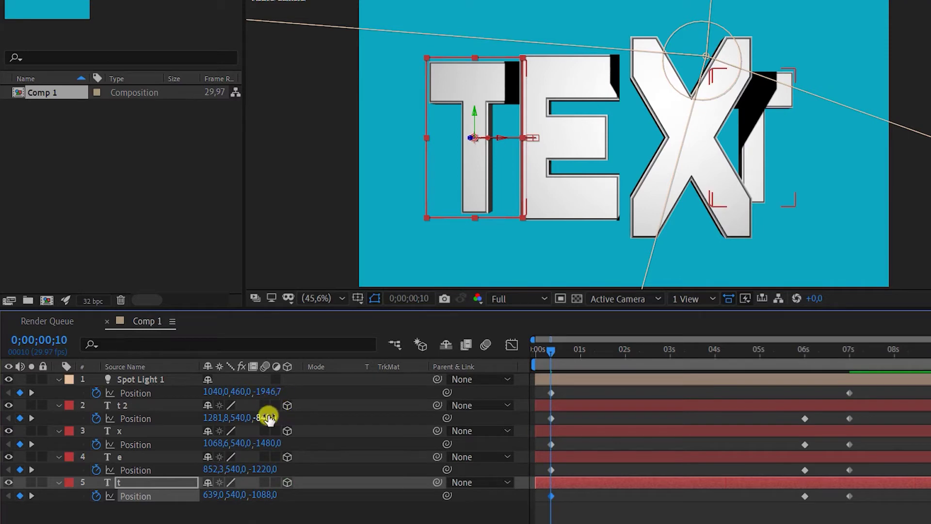
left_click_drag(268, 418, 244, 426)
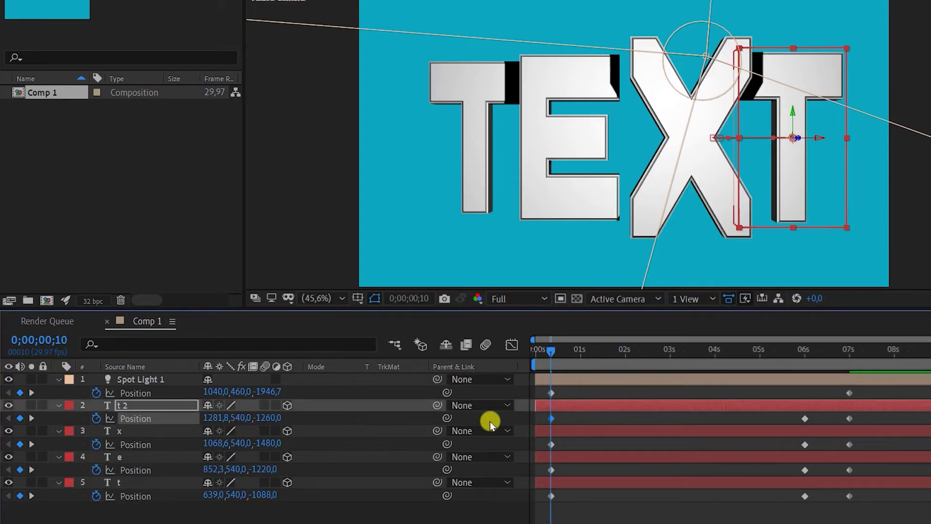
Step: Set the spot light's Shadow Darkness to 62% and collapse its properties
left_click(141, 379)
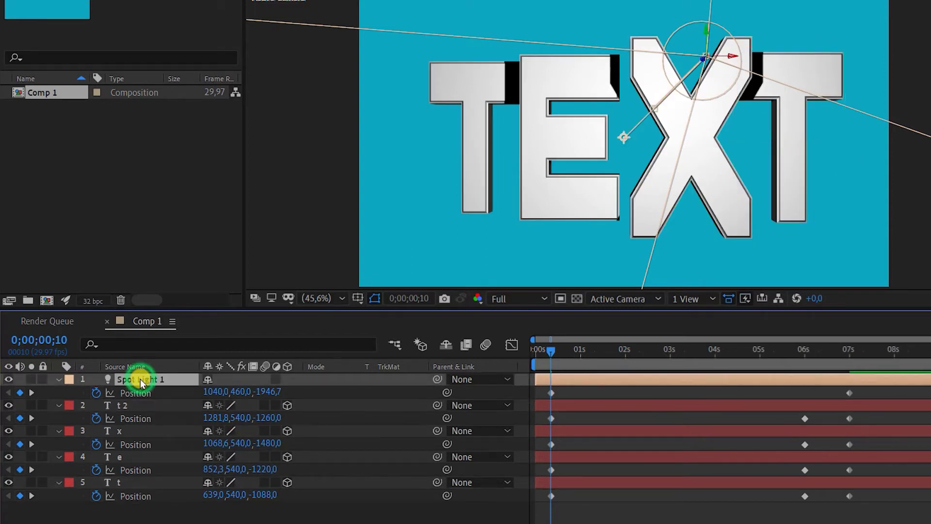
key("a")
key("a")
scroll(149, 469, "down", 4)
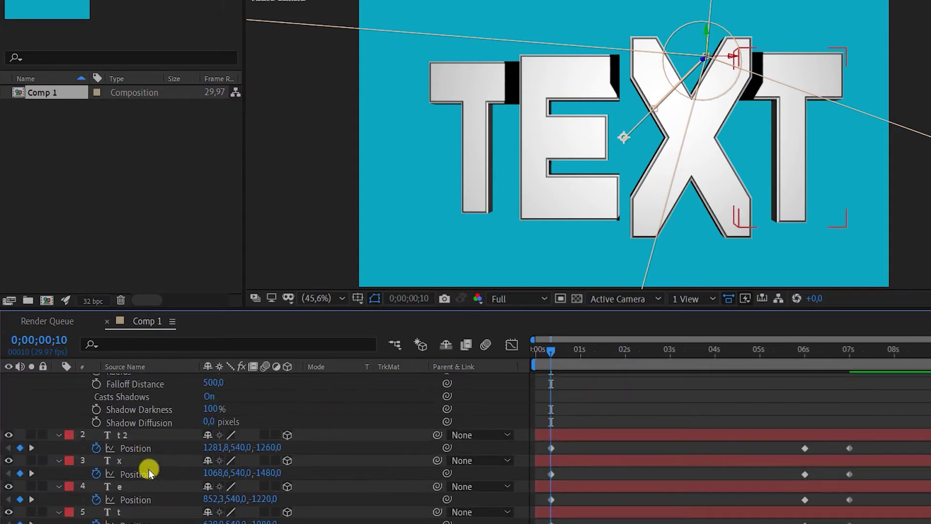
left_click_drag(212, 413, 187, 410)
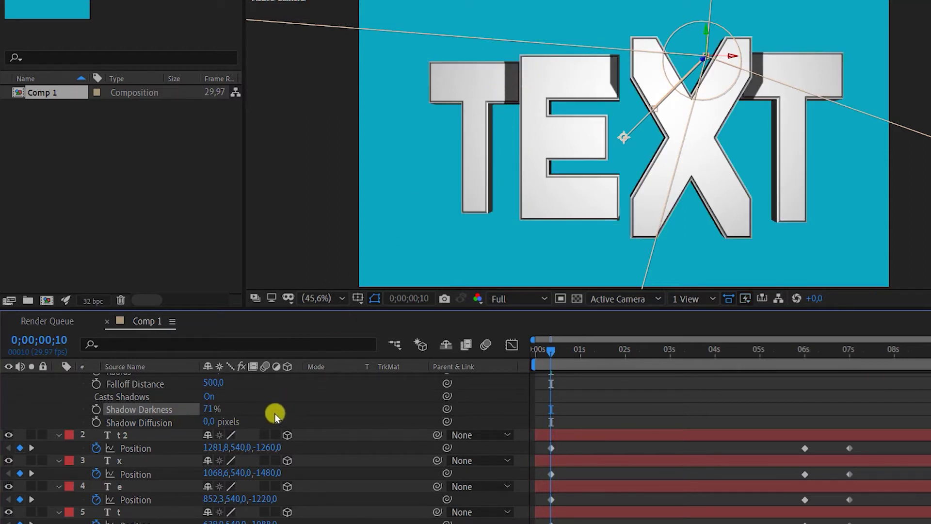
left_click_drag(215, 411, 207, 409)
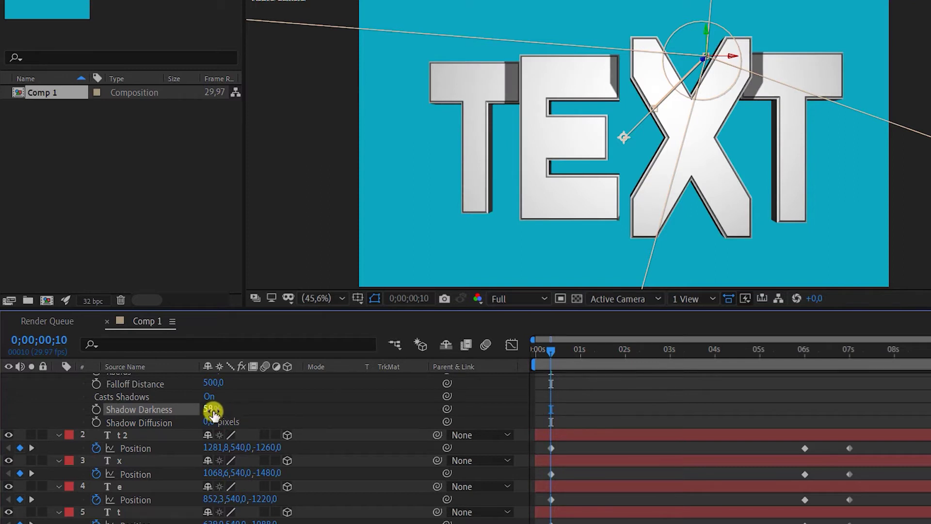
left_click_drag(213, 412, 215, 410)
scroll(63, 382, "up", 5)
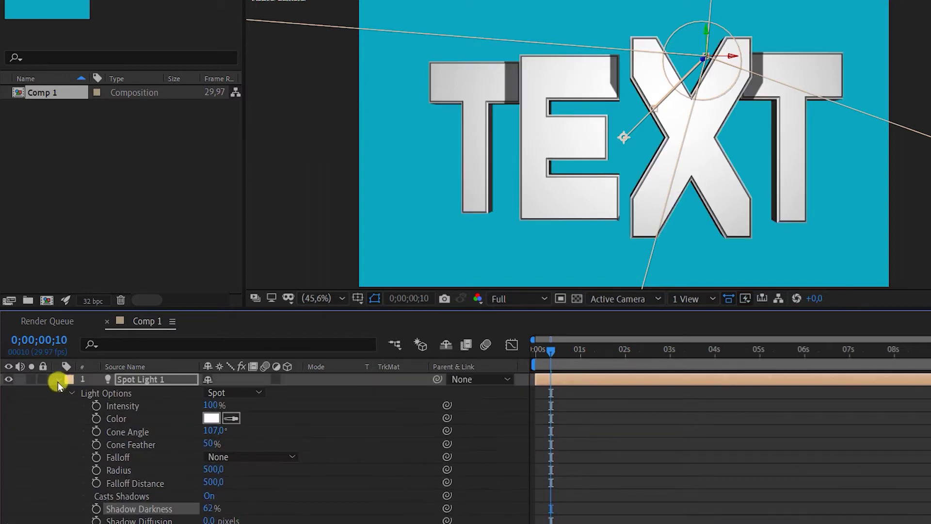
left_click(57, 381)
left_click(252, 456)
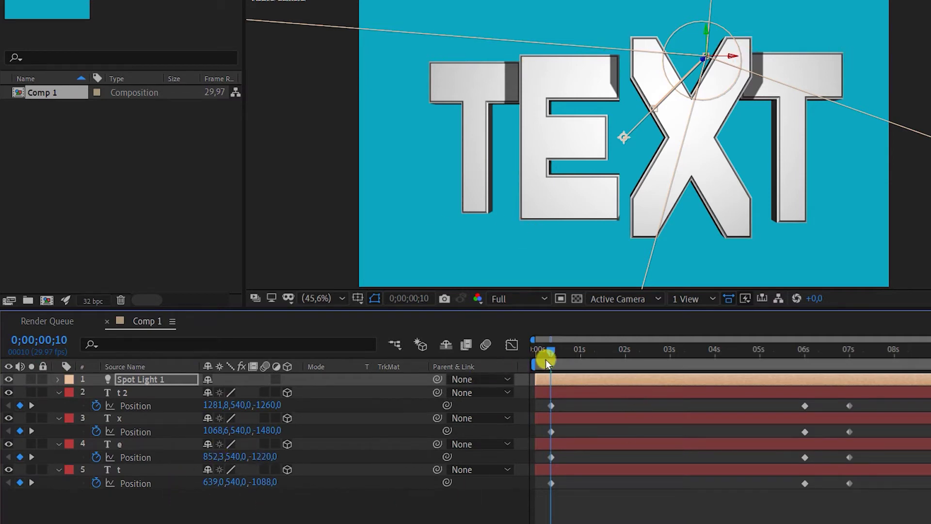
Step: At 0;00;00;00, set X and Z positions: x to 748.6, -2780; e to 1070.3, -3270; t to 989, -2988; t 2 to 981.8, -2220
left_click_drag(552, 350, 514, 360)
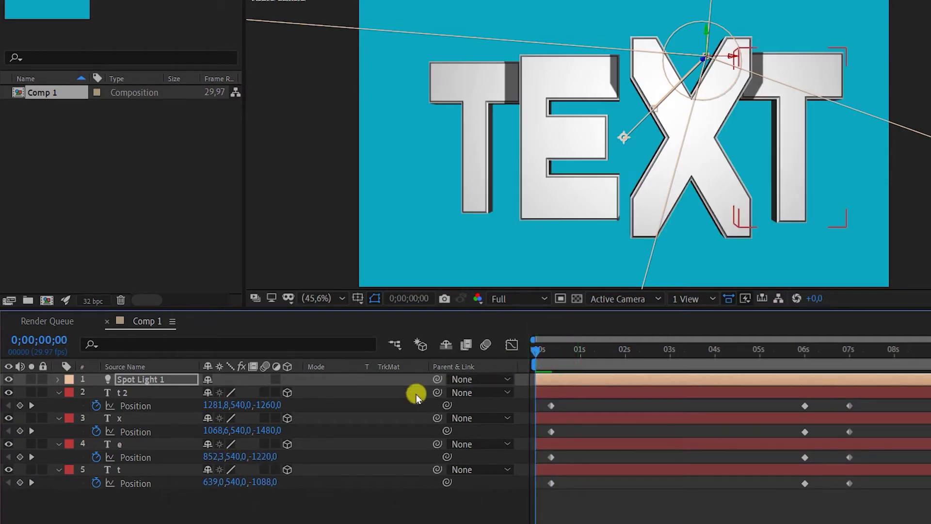
left_click_drag(277, 431, 191, 432)
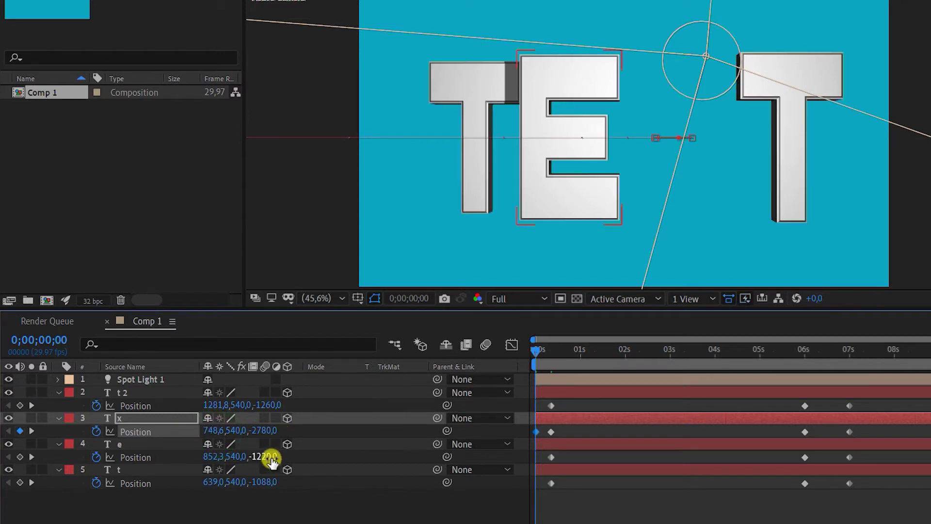
left_click_drag(272, 461, 174, 458)
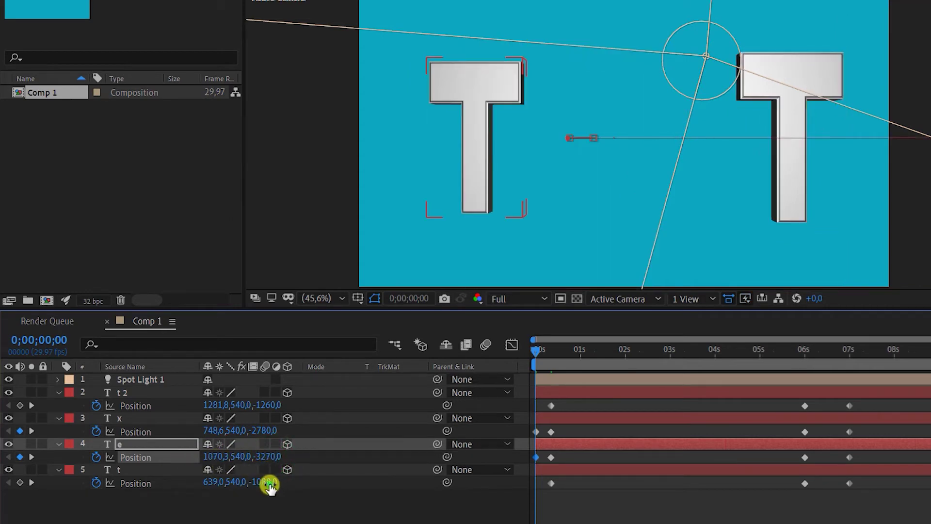
left_click_drag(270, 487, 235, 493)
left_click_drag(272, 407, 194, 406)
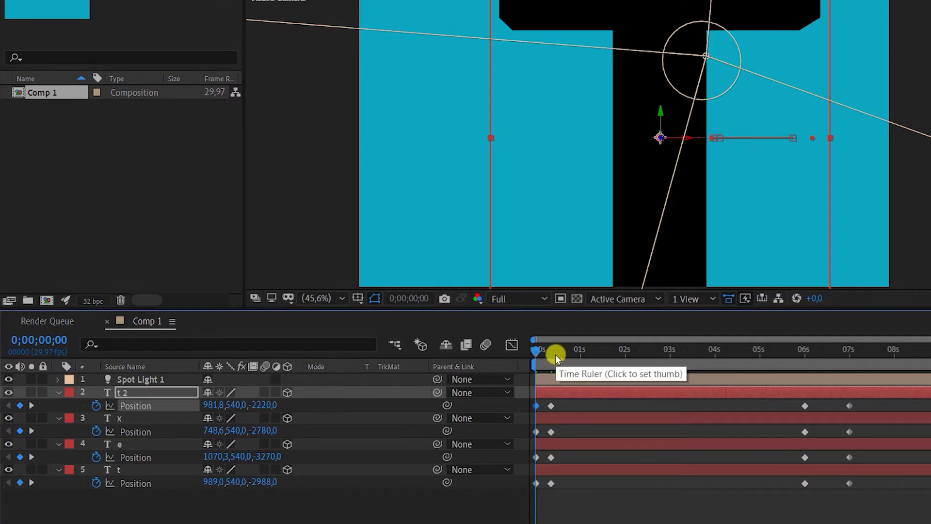
Step: Set the spot light's Z position to -2626.7 at 0;00;00;00 and to -2386.7 at 0;00;00;10
left_click(563, 378)
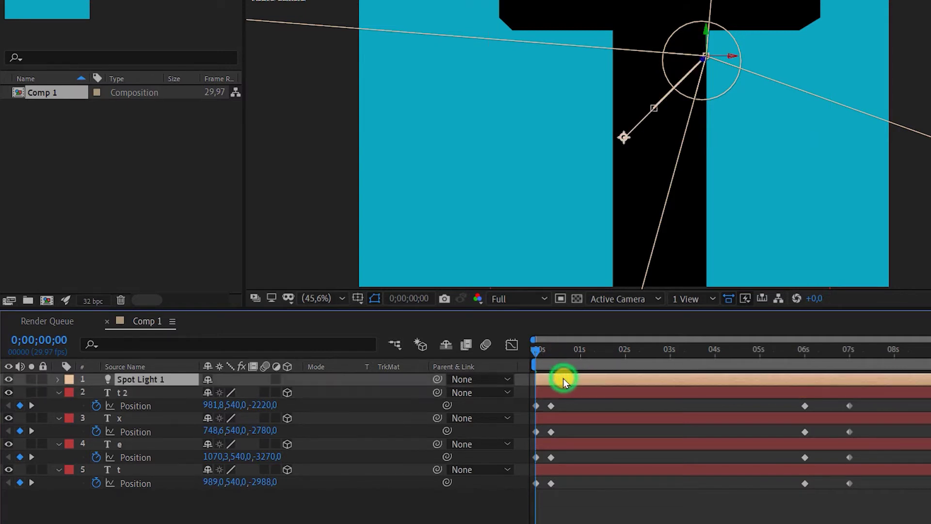
key("p")
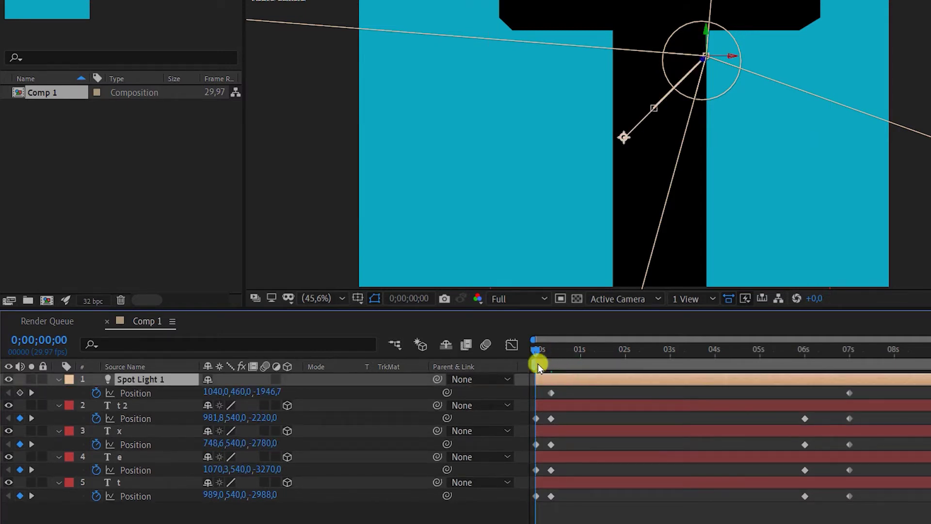
left_click_drag(533, 351, 551, 359)
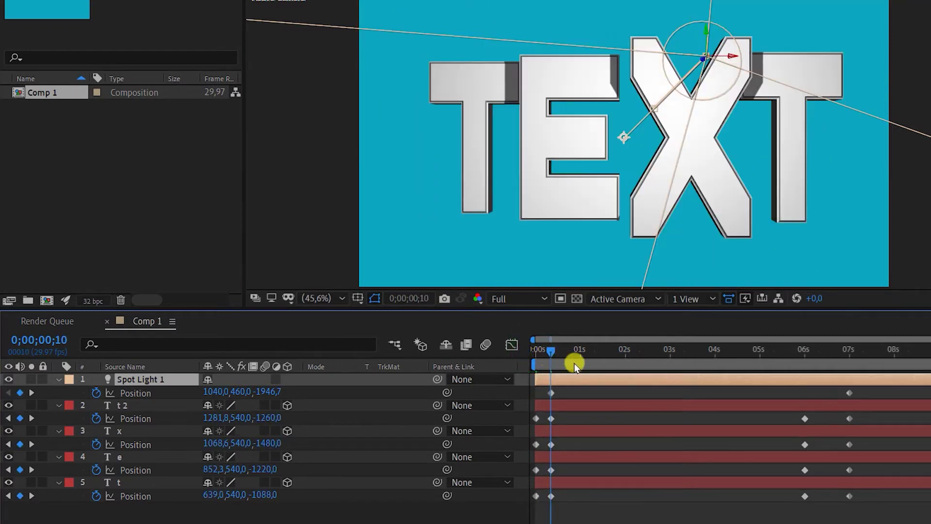
key("Home")
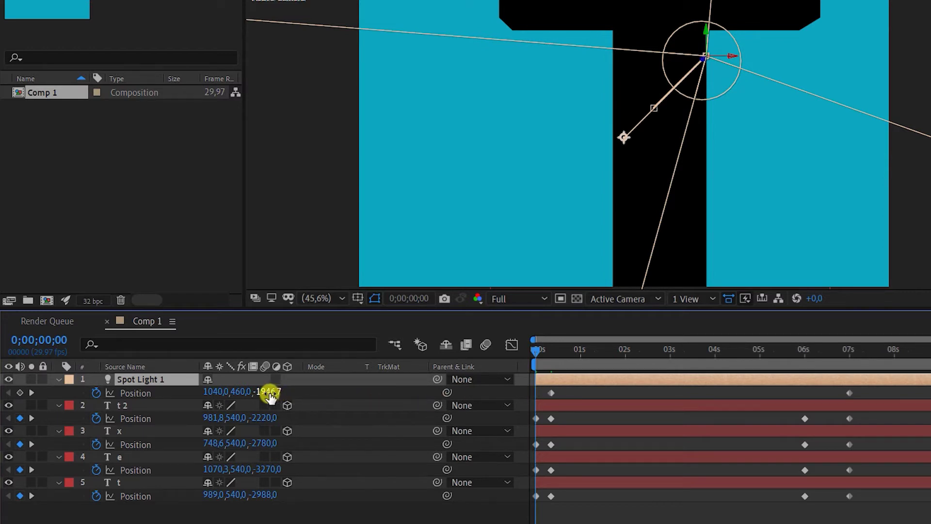
left_click_drag(270, 396, 220, 393)
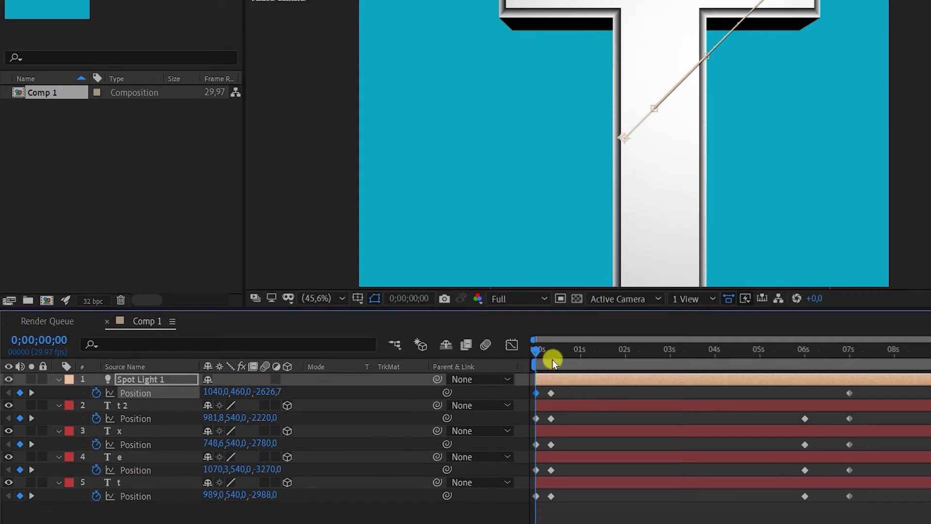
left_click_drag(533, 351, 542, 353)
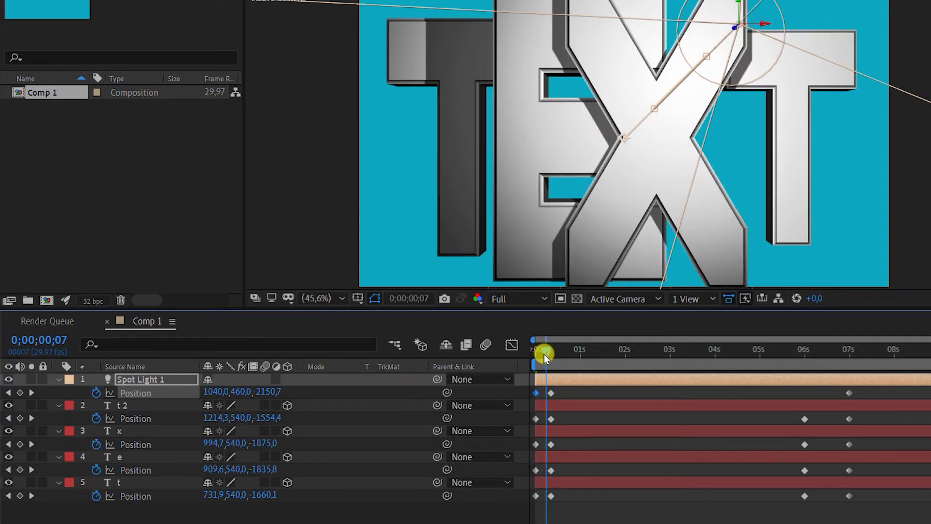
left_click_drag(543, 354, 549, 355)
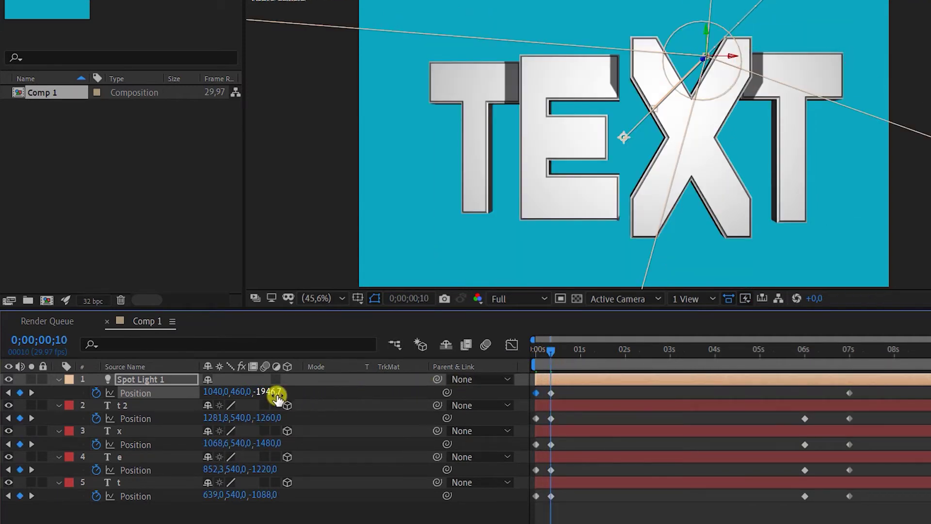
left_click_drag(278, 398, 240, 396)
Step: At 0;00;00;00, set the spot light's Z position to -2796.7 and layer t 2's Z position to -3000
left_click(534, 349)
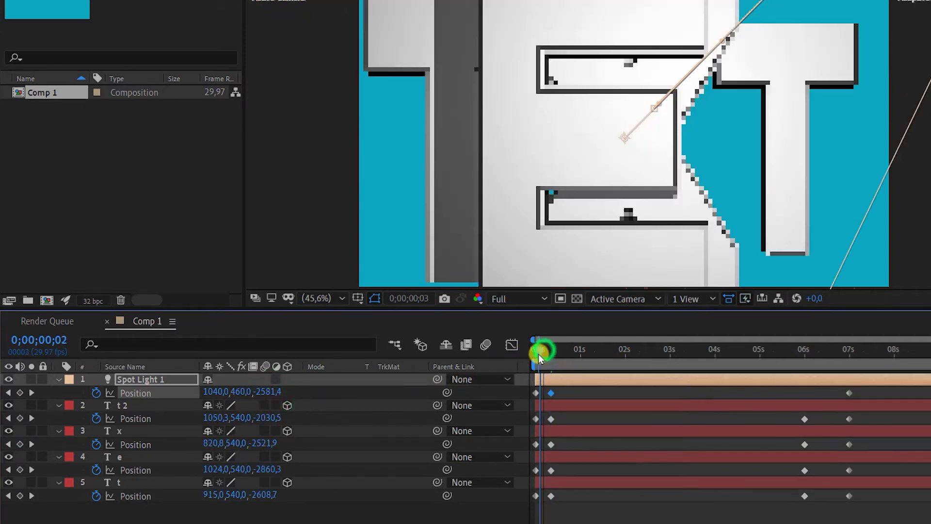
mouse_move(535, 356)
left_mouse_down()
mouse_move(548, 360)
mouse_move(519, 360)
left_mouse_up()
left_click_drag(266, 393, 279, 392)
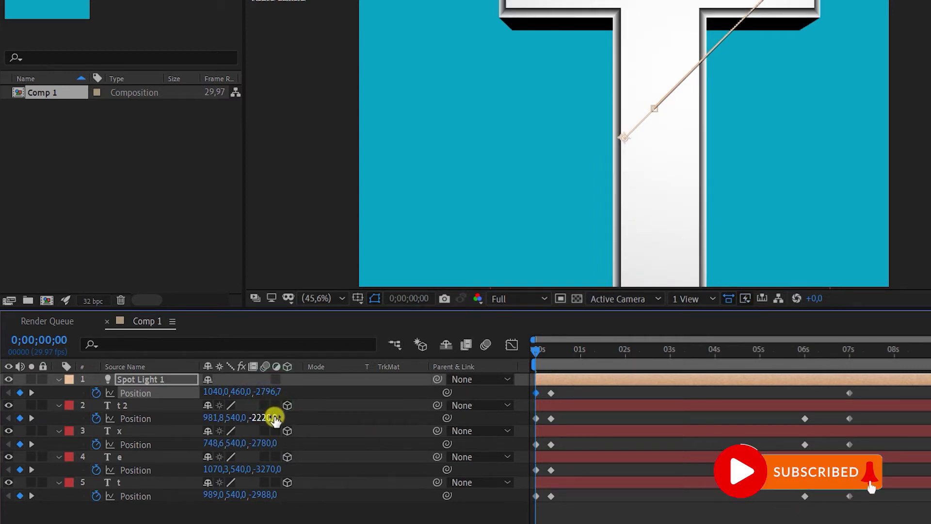
left_click_drag(268, 417, 233, 420)
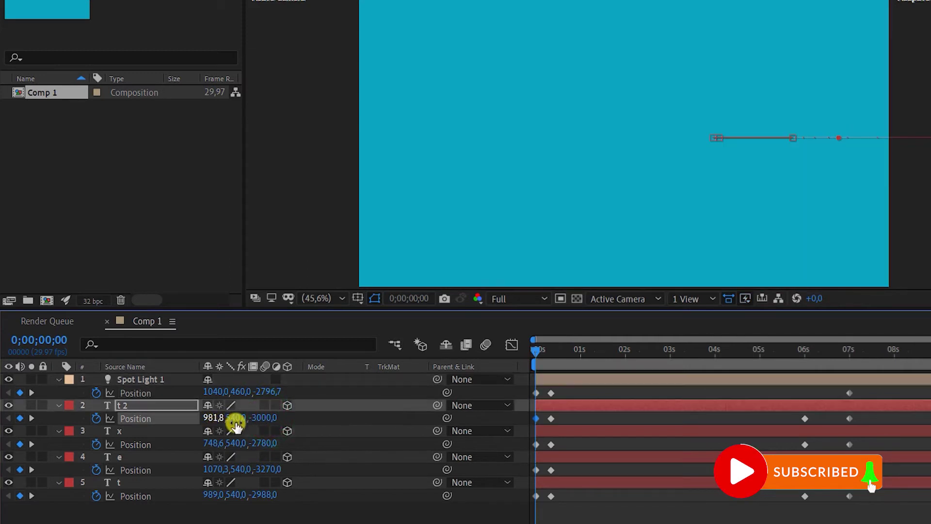
Step: Collapse the four letter layers and preview the opening of the animation at Quarter resolution
left_click_drag(199, 511, 104, 407)
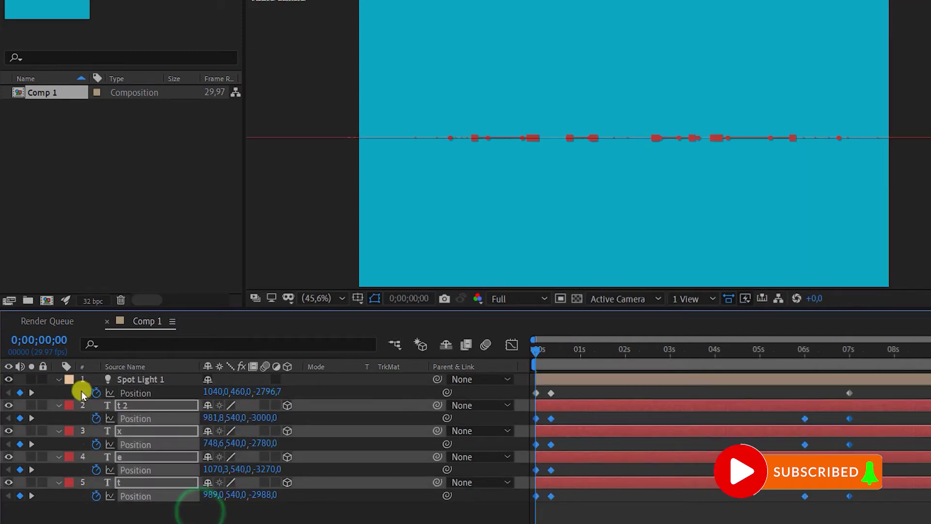
left_click(57, 405)
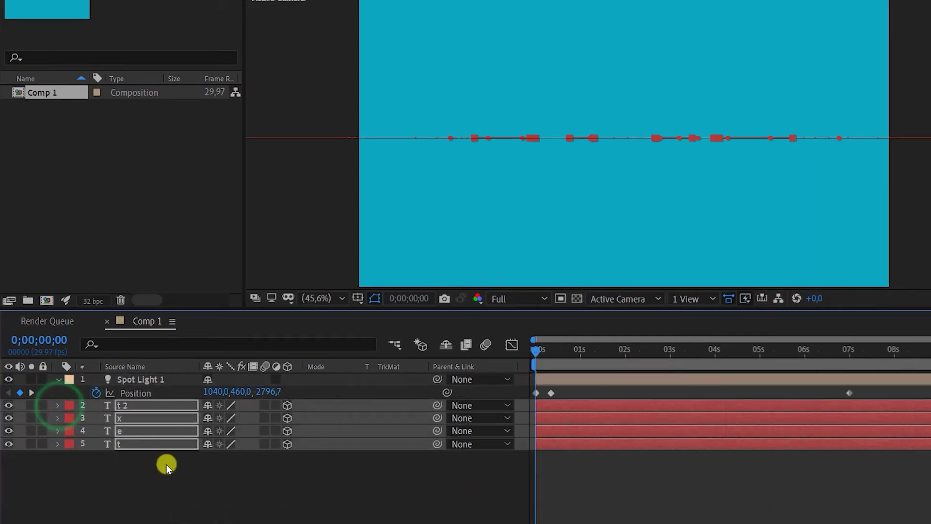
left_click(518, 299)
left_click(518, 386)
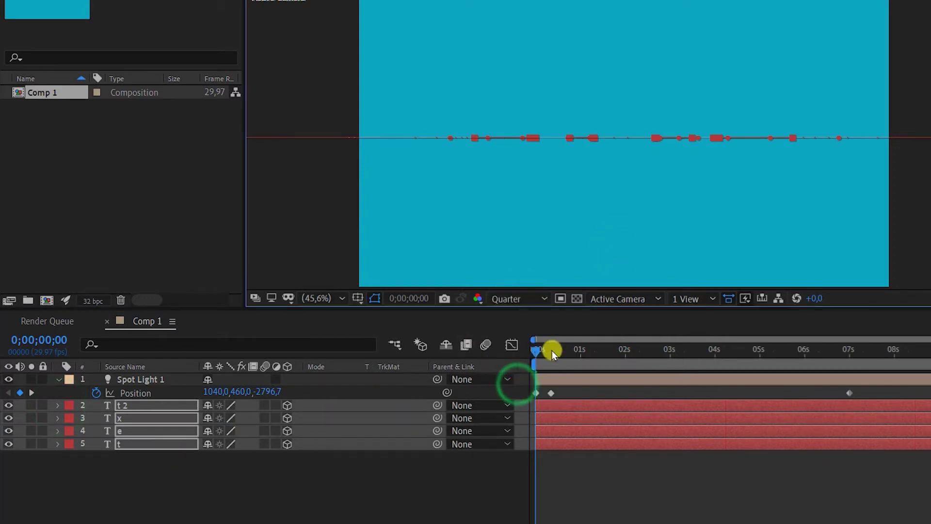
left_click(551, 349)
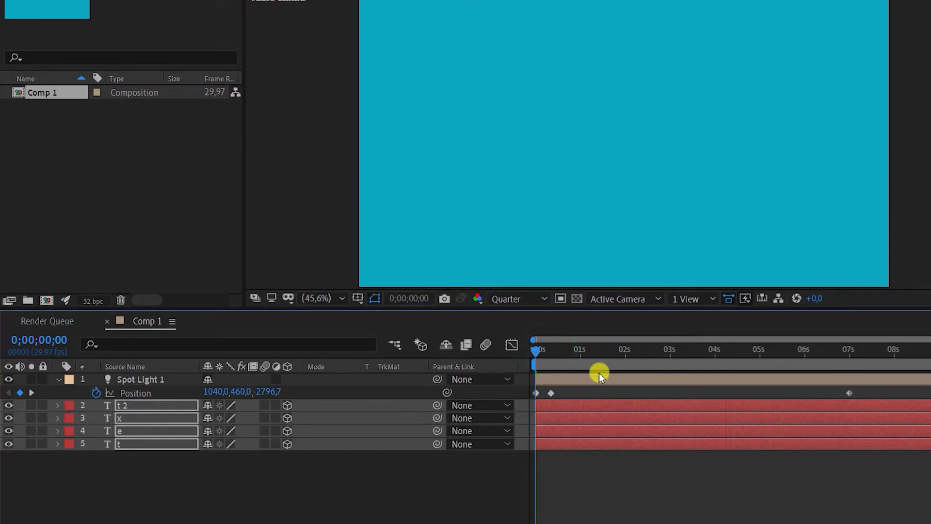
key("space")
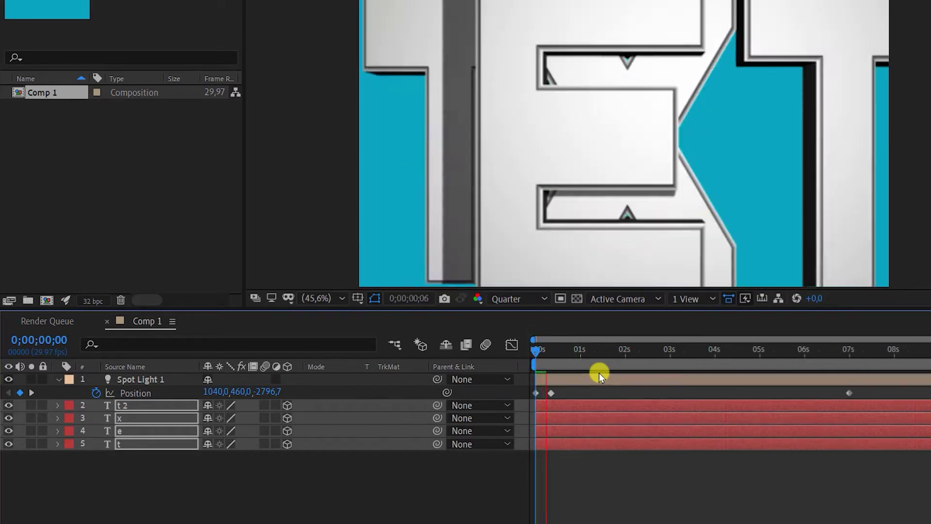
left_click(570, 359)
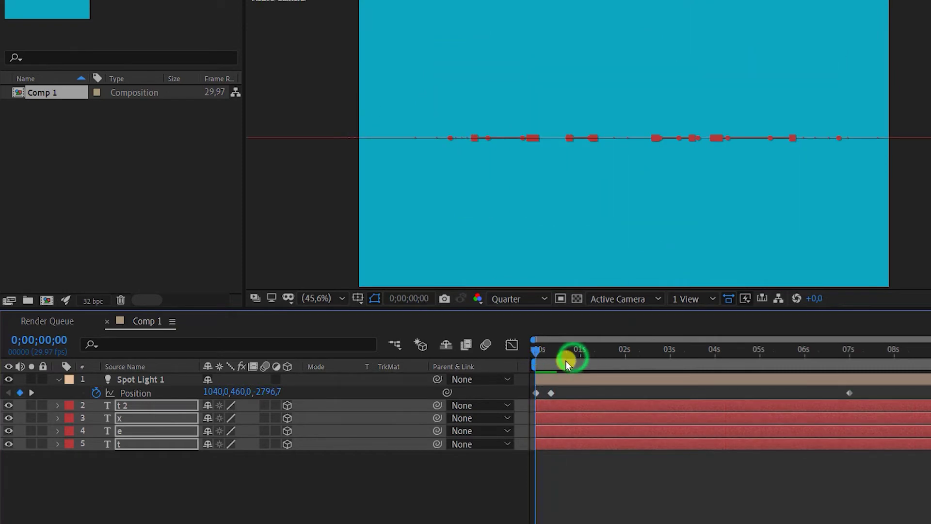
Step: Set the spot light's Z position to -3346.7 at 0;00;00;00 and preview the animation up to 0;00;00;10
left_click_drag(576, 356, 534, 357)
left_click_drag(275, 394, 229, 391)
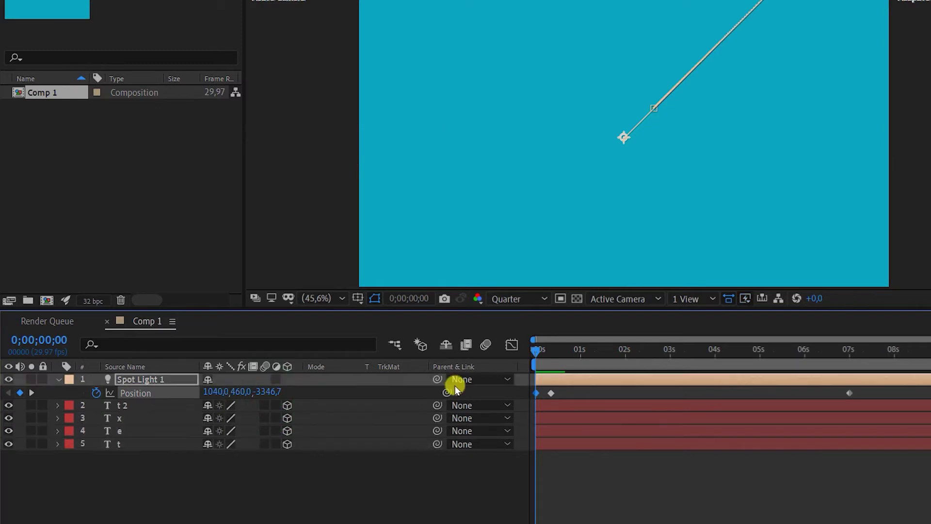
key("space")
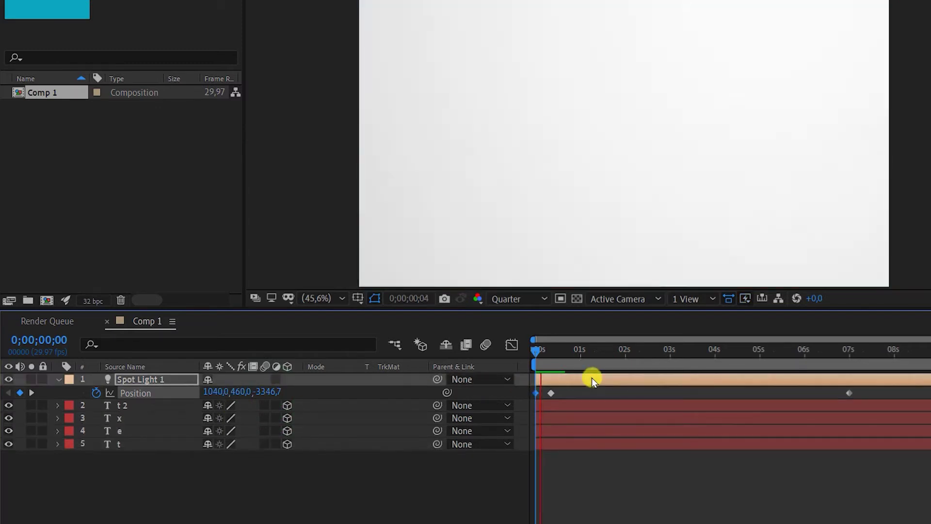
key("space")
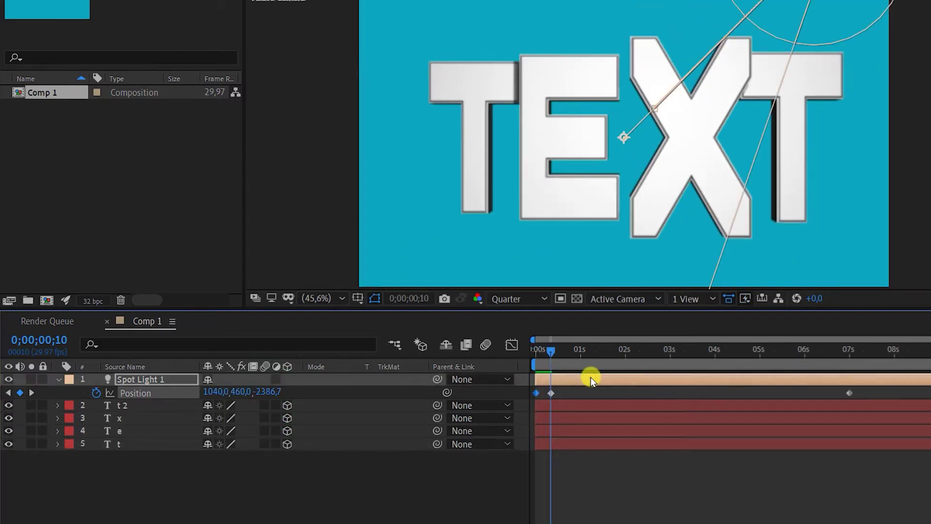
Step: Show the Position and Rotation properties of all four letter layers and enlarge the timeline area
left_click_drag(374, 471, 336, 409)
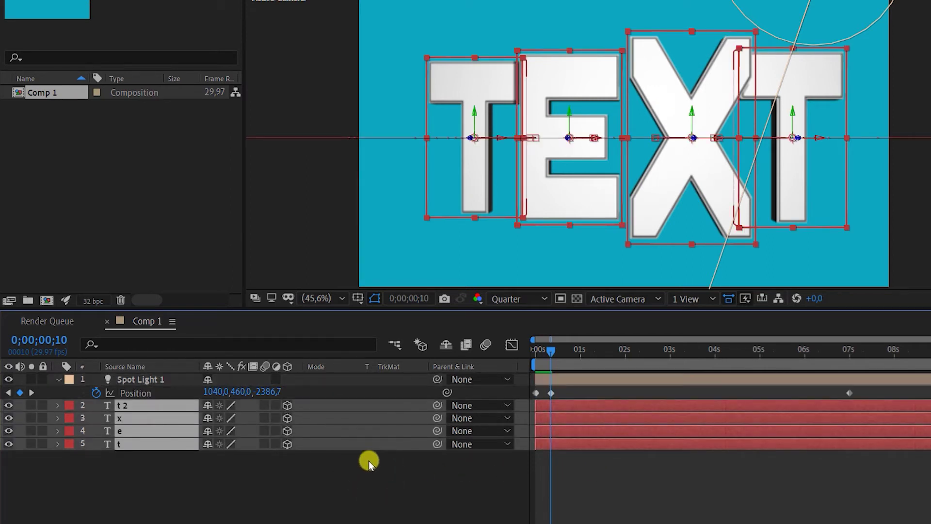
key("p")
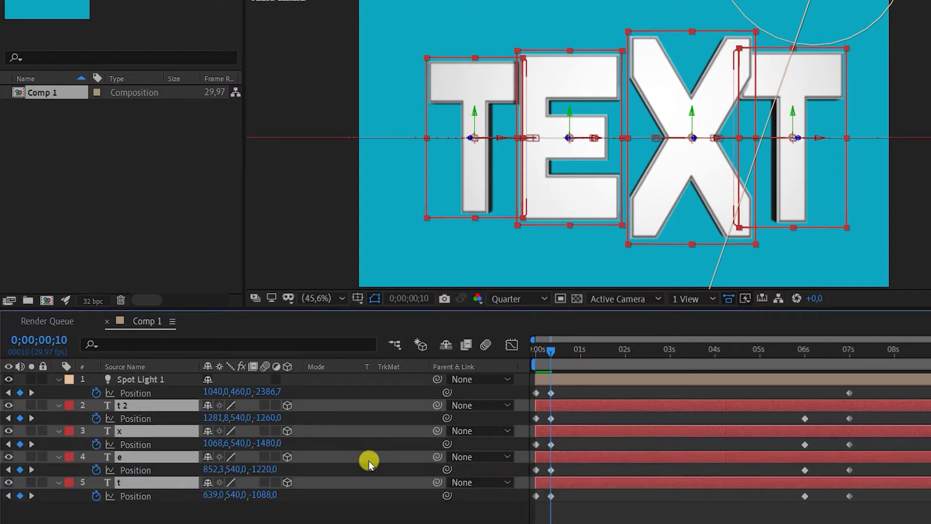
key("shift+r")
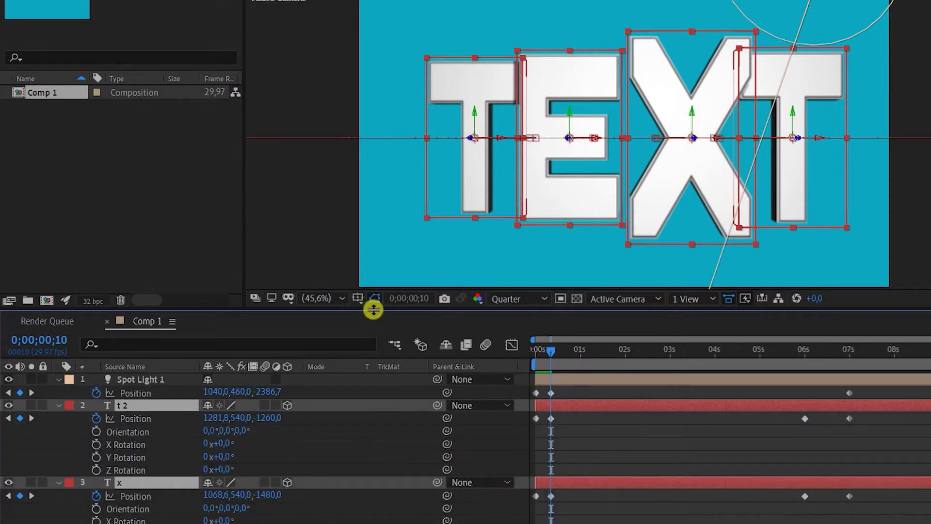
left_click_drag(374, 307, 373, 256)
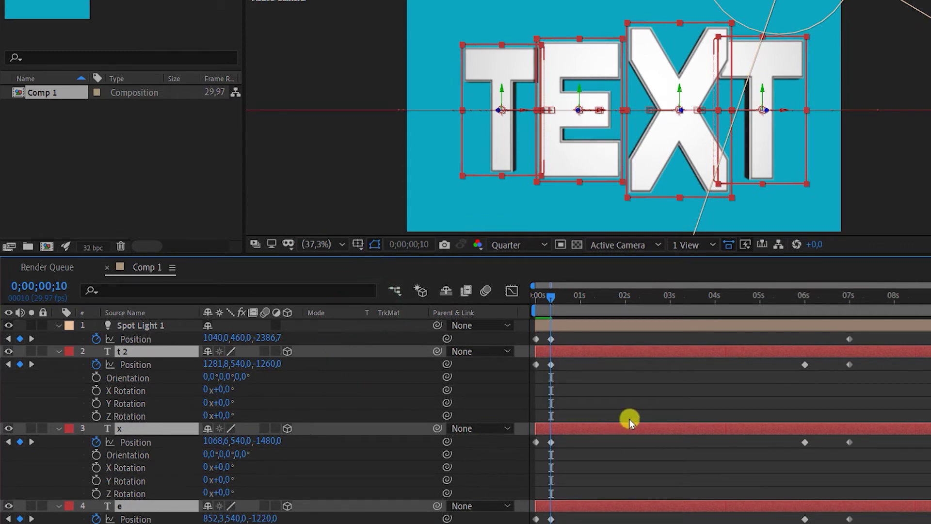
Step: At 0;00;06;16, add X, Y and Z Rotation keyframes to all four letter layers
left_click_drag(551, 295, 828, 343)
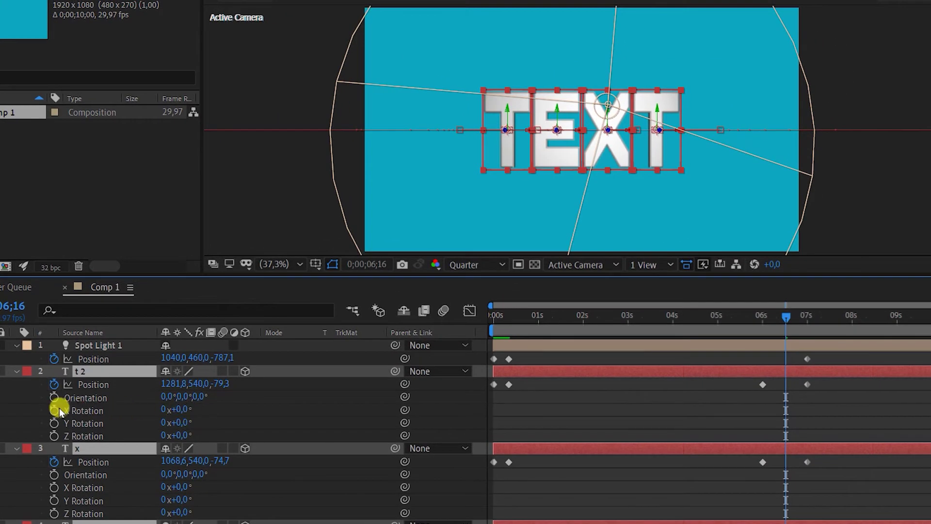
key("grave")
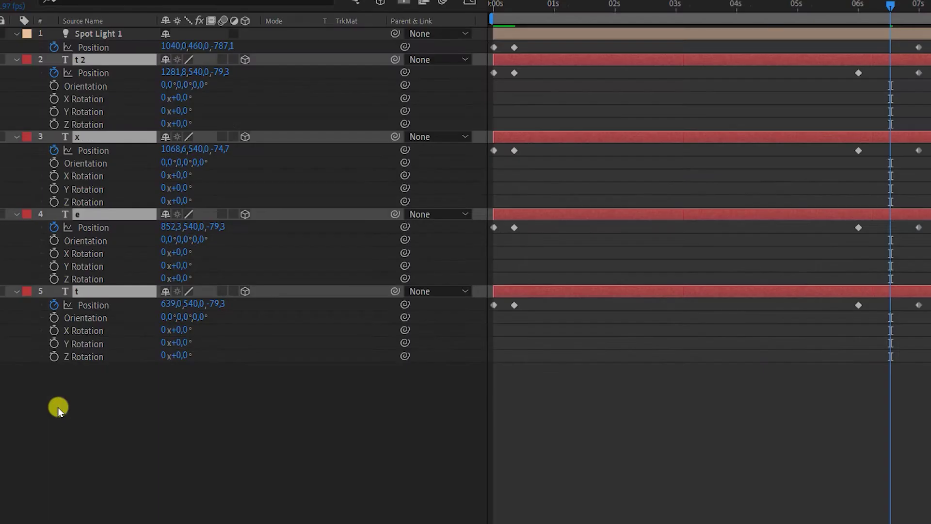
left_click(54, 99)
left_click(54, 111)
left_click(54, 125)
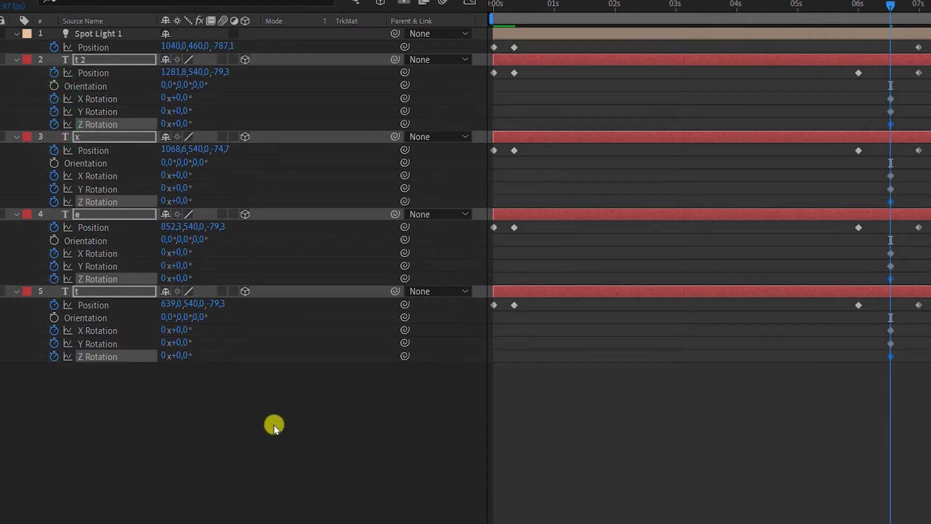
Step: At 0;00;00;10, rotate layer x to X -44°, Y +49°, Z -36° and layer e to X -26°, Y -53°, Z +30°
left_click_drag(893, 7, 514, 73)
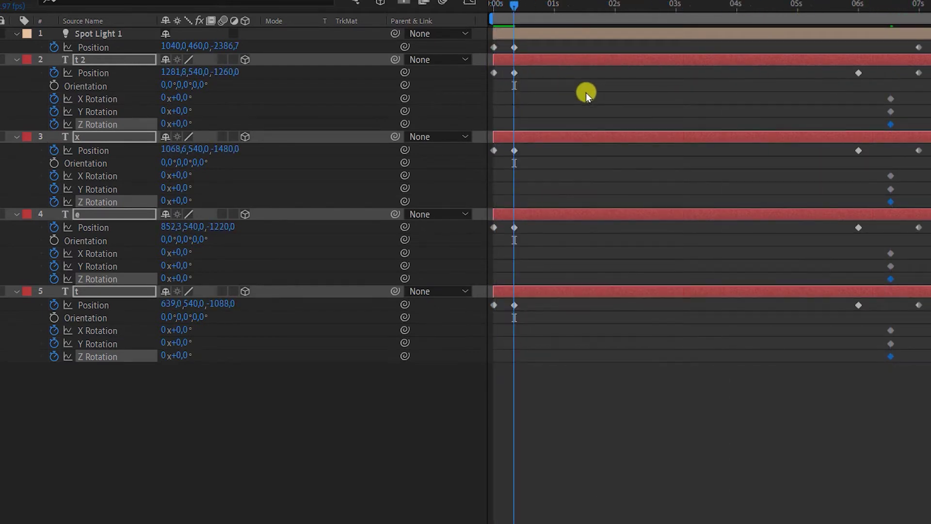
key("k")
key("j")
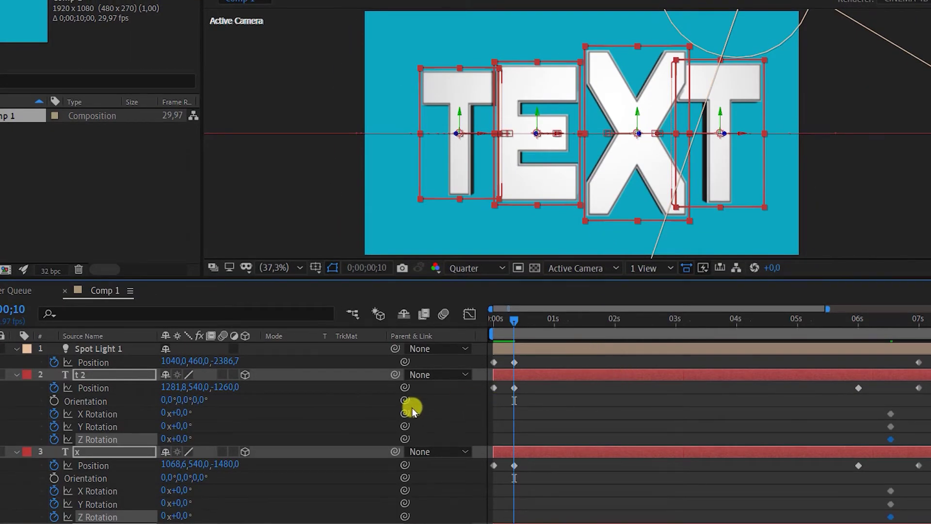
scroll(281, 436, "down", 3)
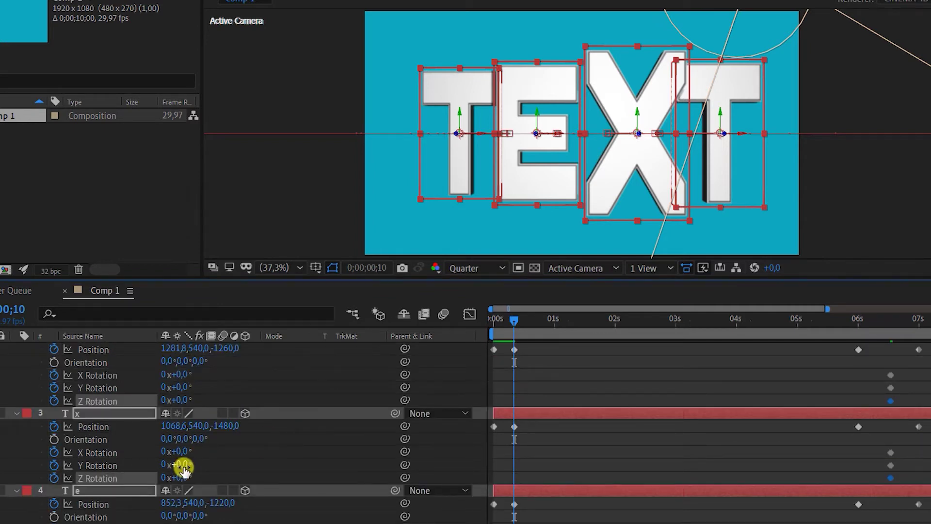
left_click_drag(185, 467, 156, 465)
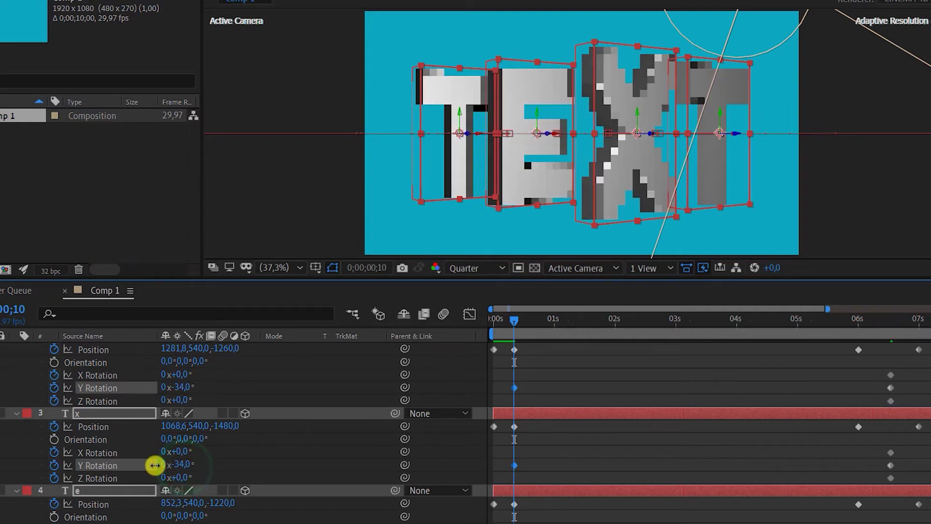
key("ctrl+z")
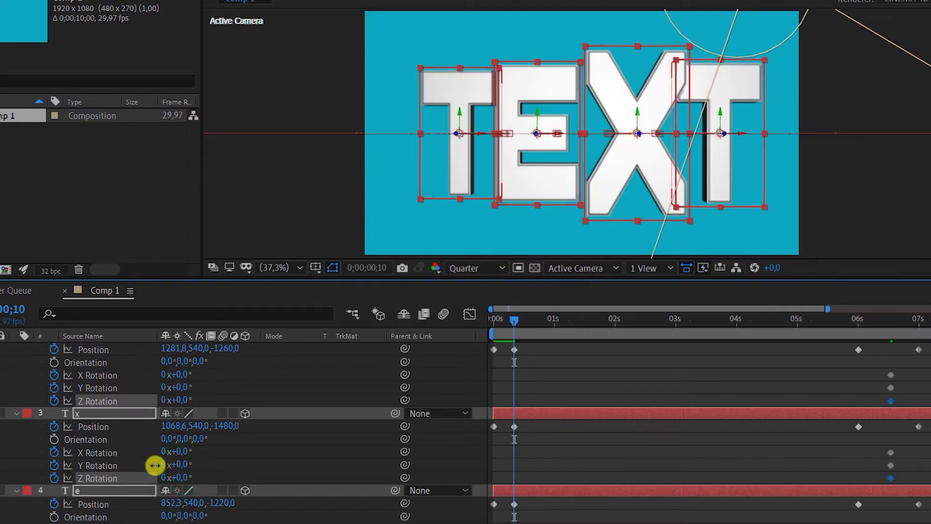
left_click(266, 449)
left_click_drag(183, 466, 233, 476)
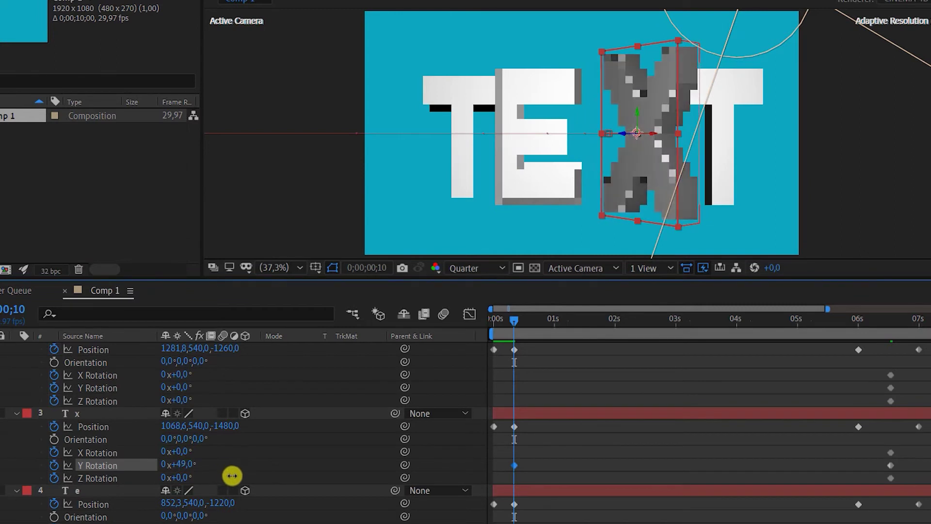
left_click_drag(190, 453, 150, 447)
left_click_drag(184, 474, 154, 472)
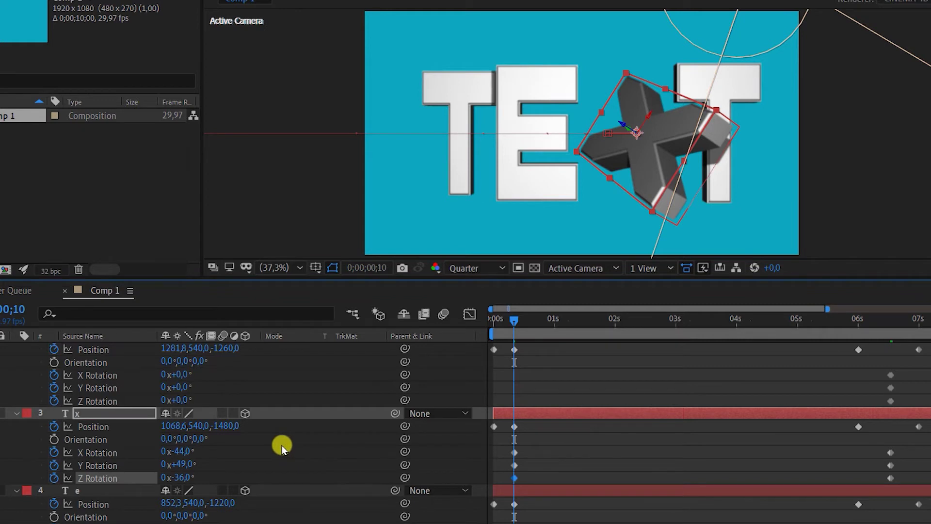
scroll(281, 445, "down", 2)
left_click_drag(186, 465, 164, 452)
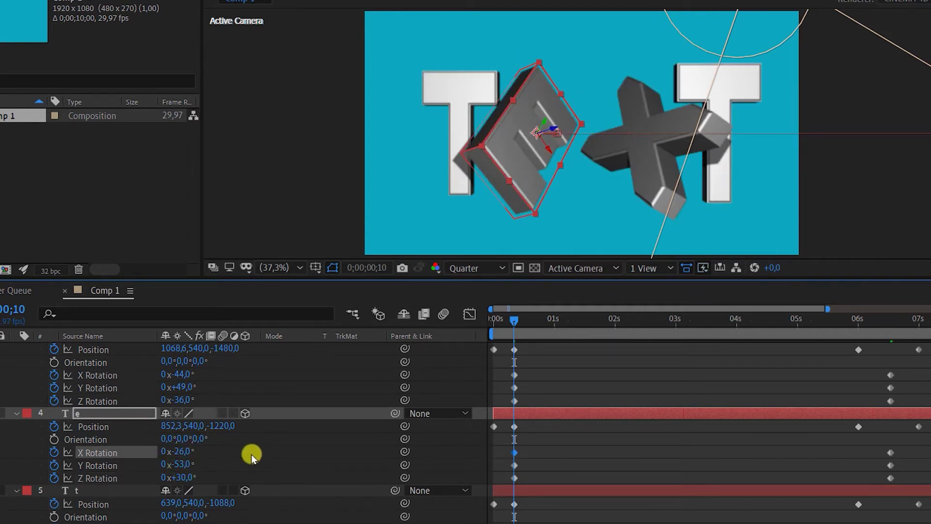
Step: At 0;00;00;10, rotate layer t 2 about its X, Y and Z axes and set its position to 1320.8, 540, -1160
scroll(203, 447, "up", 3)
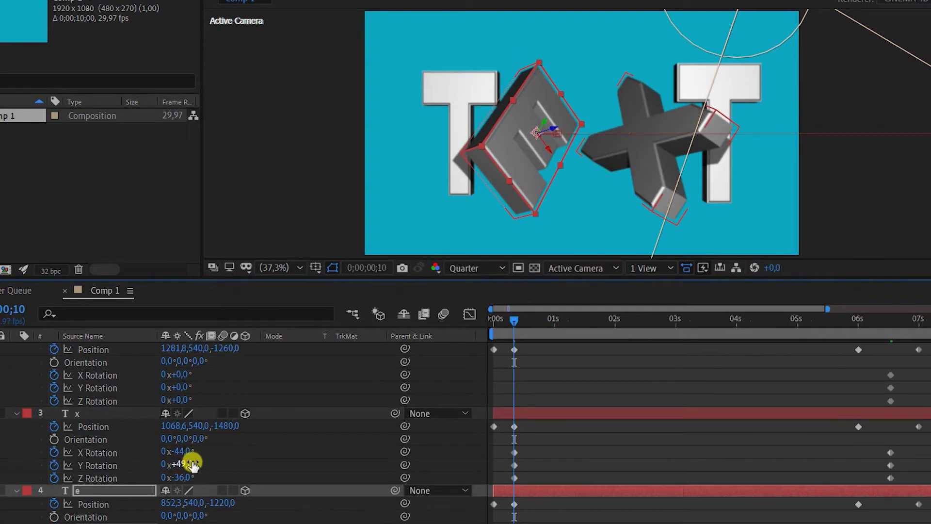
scroll(196, 449, "up", 2)
left_click_drag(183, 426, 82, 413)
left_click_drag(181, 443, 136, 436)
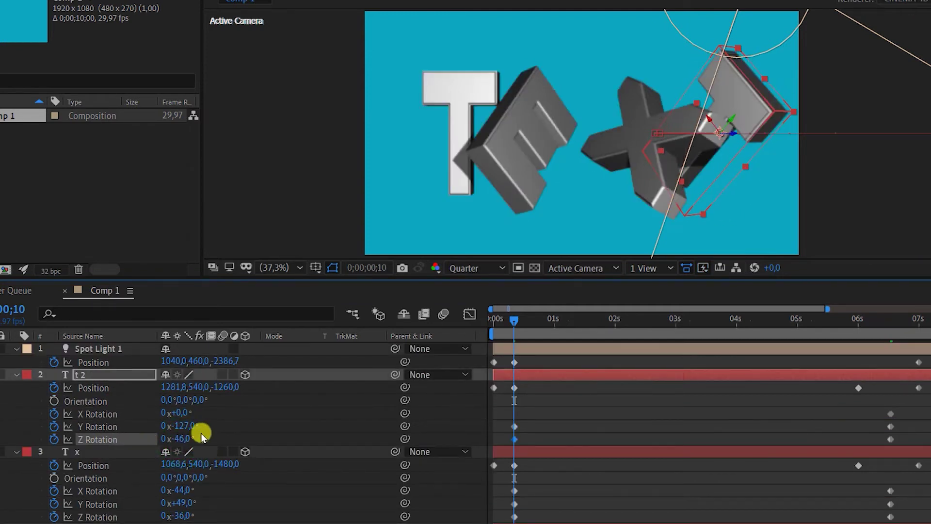
left_click_drag(183, 413, 237, 443)
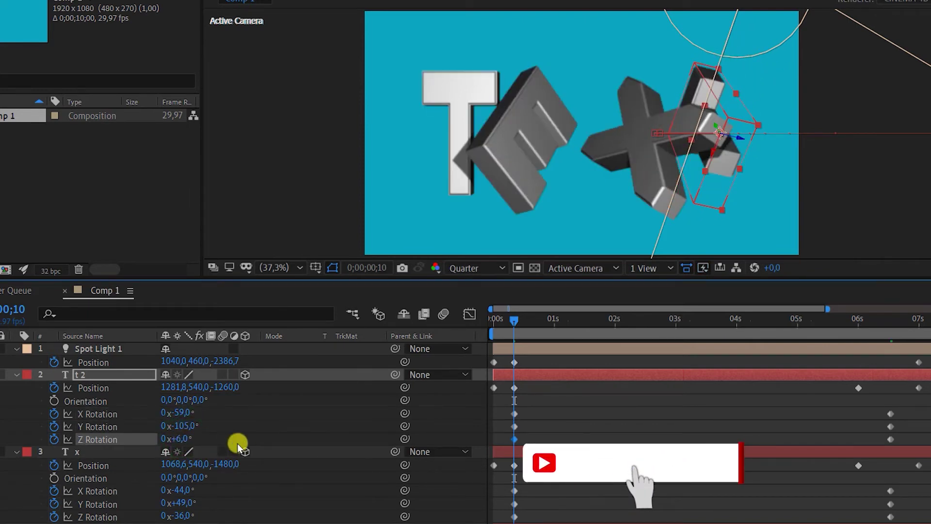
left_click_drag(170, 387, 281, 408)
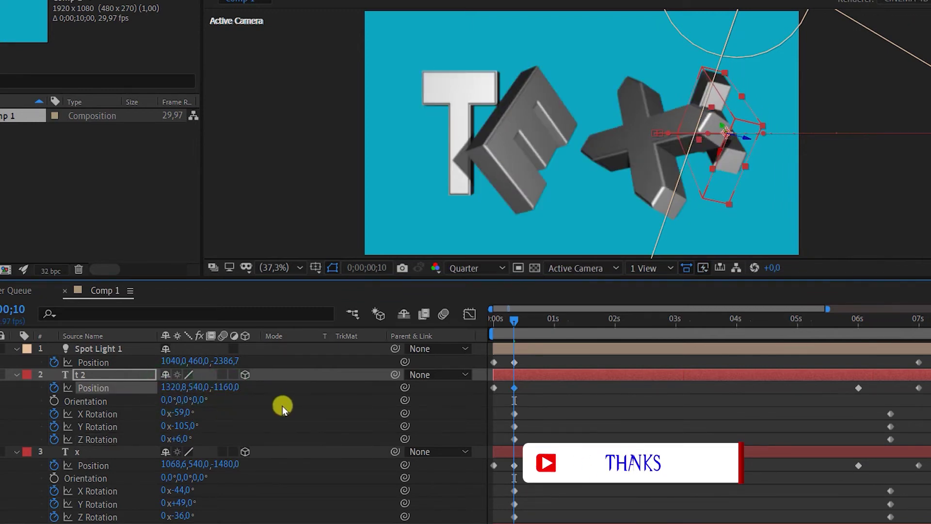
left_click_drag(194, 425, 268, 441)
Step: At 0;00;00;10, rotate layer t to X +127°, Y -150°, Z +54°, and collapse all the layers
scroll(268, 441, "down", 4)
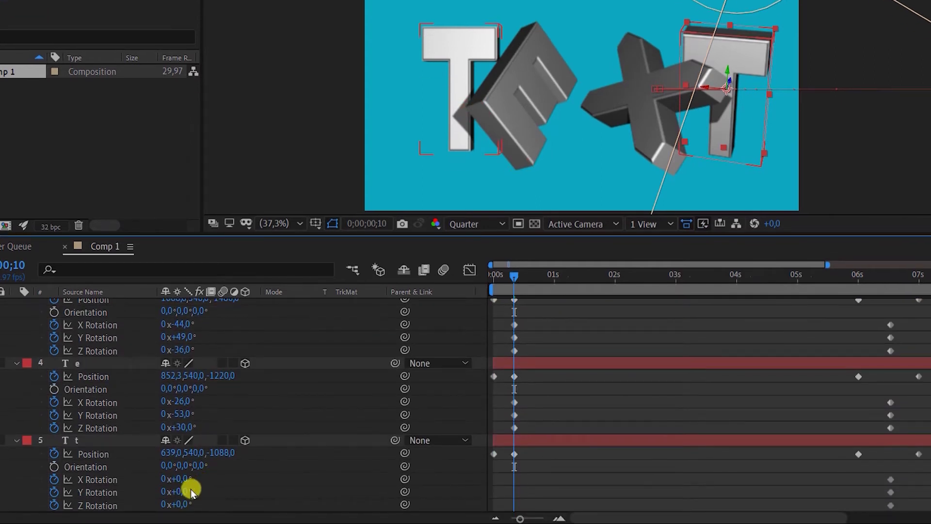
left_click_drag(184, 491, 229, 502)
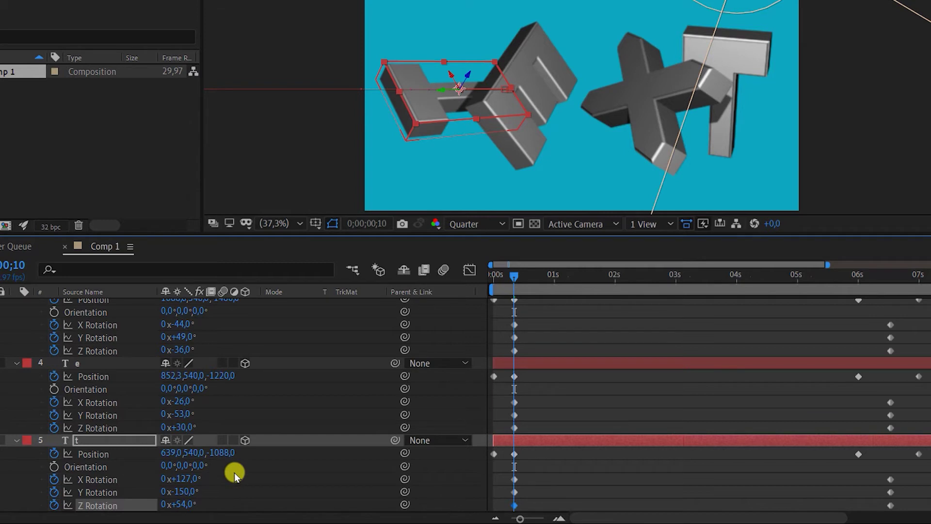
scroll(45, 348, "up", 3)
key("ctrl+a")
left_click(17, 331)
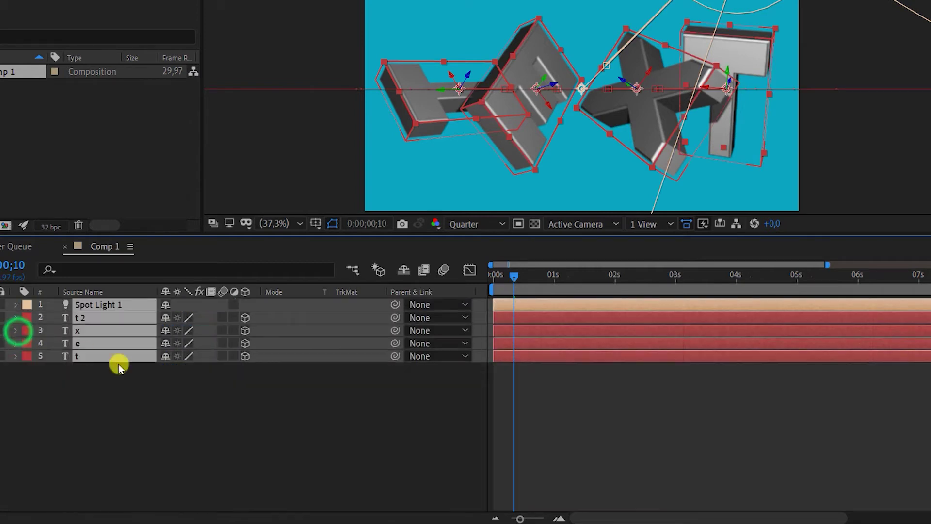
left_click(197, 392)
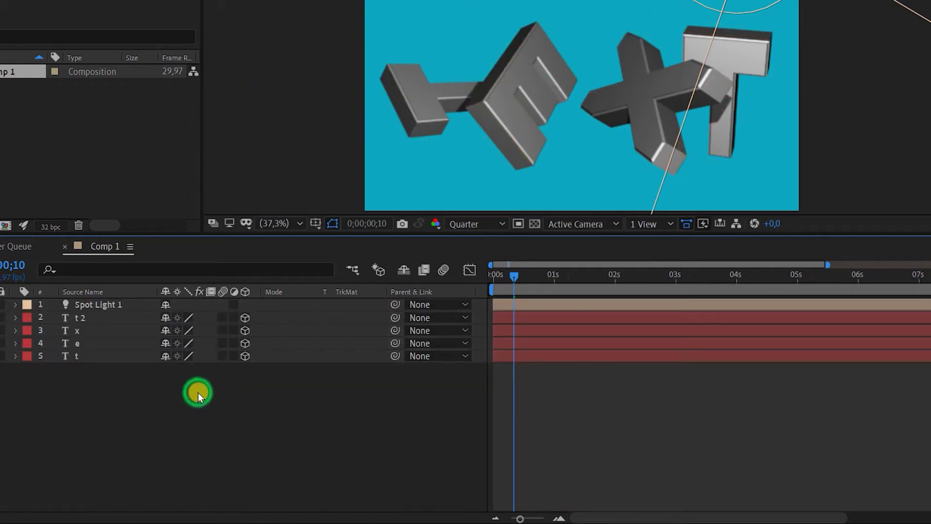
Step: Preview the whole letter animation from 0;00;00;00
left_click(513, 281)
left_click_drag(513, 281, 488, 318)
key("space")
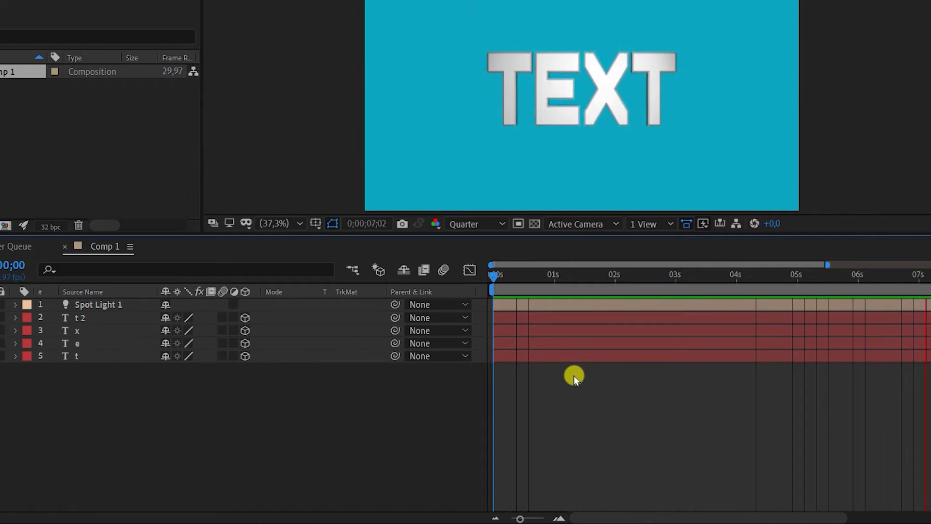
key("space")
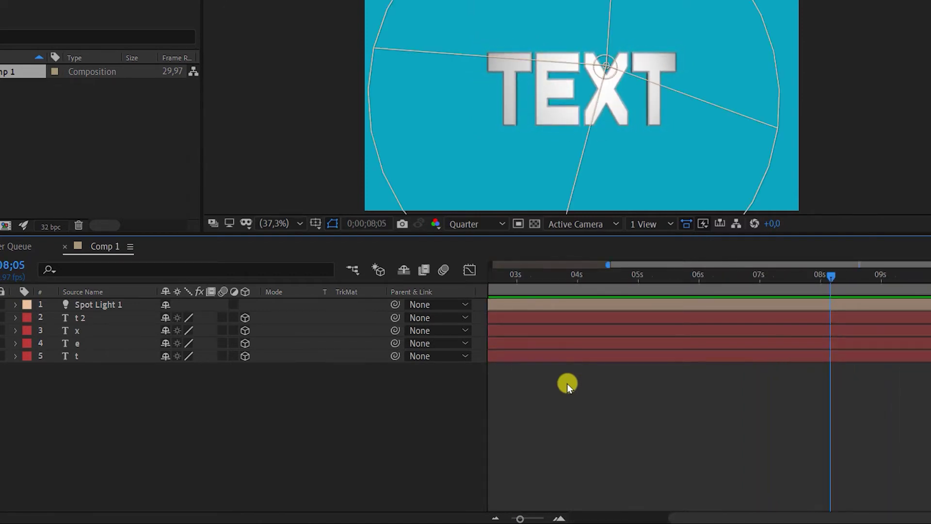
Step: Filter the four letter layers' properties by "ext" and add Extrusion Depth keyframes to all of them at 0;00;08;05
left_click_drag(517, 518, 511, 518)
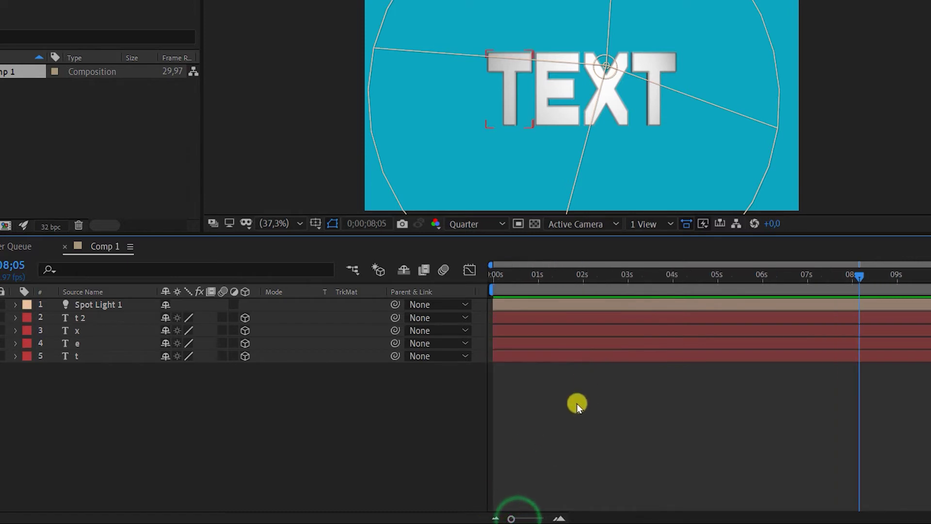
left_click_drag(578, 403, 536, 321)
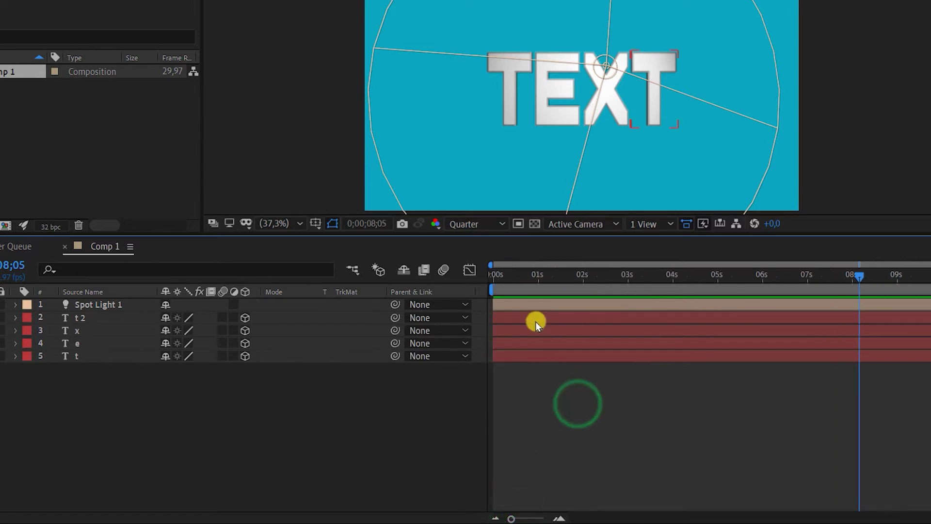
left_click(539, 363)
left_click_drag(115, 360, 84, 319)
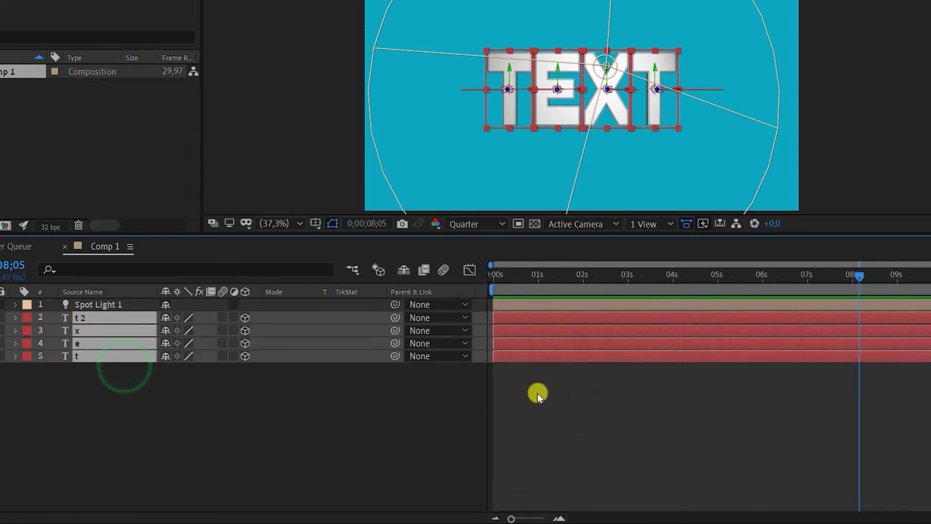
key("p")
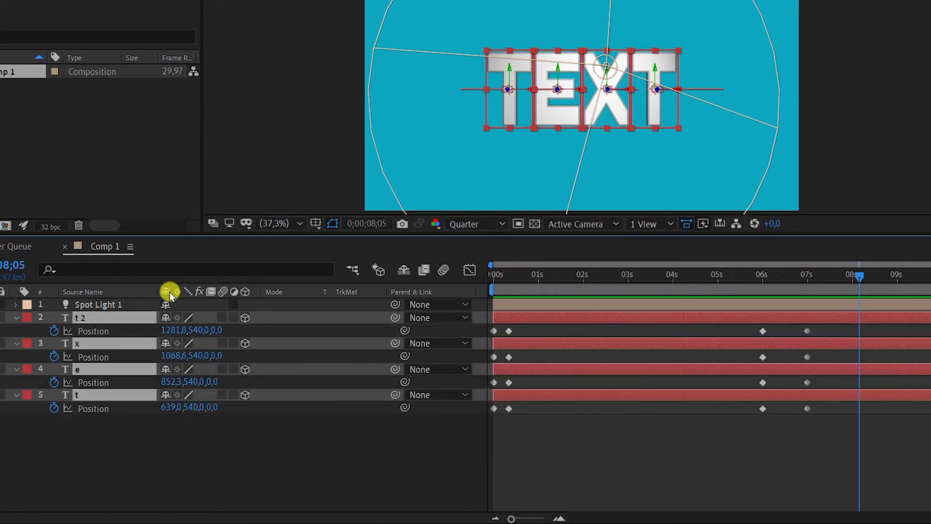
left_click(136, 269)
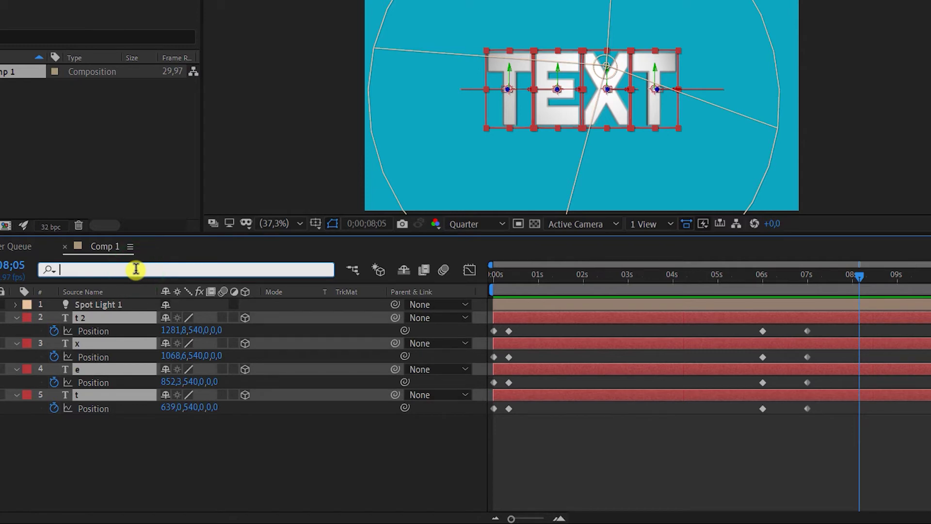
type("ex")
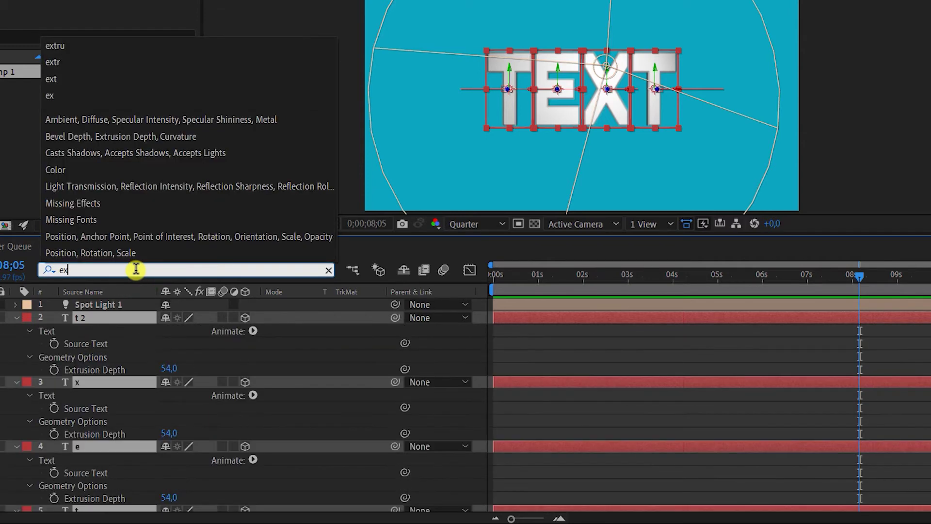
type("t")
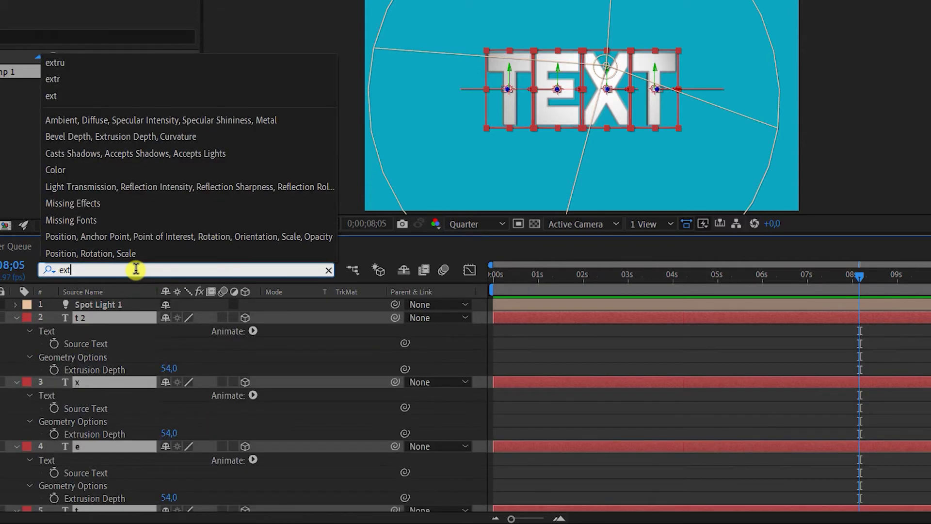
left_click(111, 345)
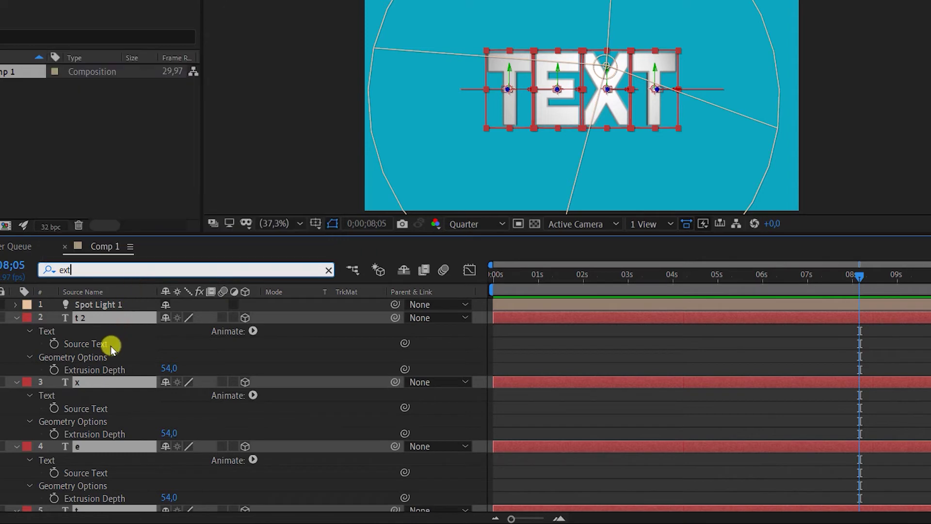
key("ctrl+a")
left_click(54, 370)
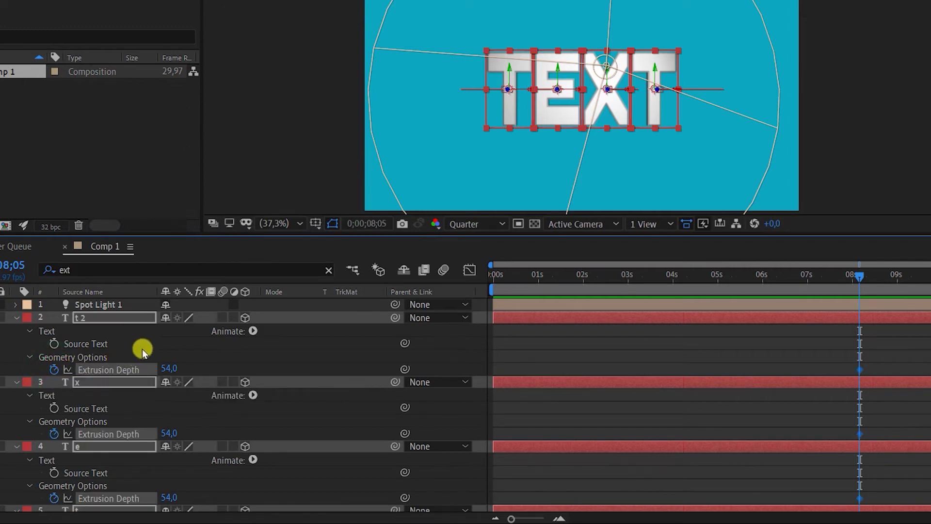
Step: Show the letter layers' keyframed properties and move all four Extrusion Depth keyframes to the 7-second mark, in line with the last Position keyframes
key("u")
left_click(97, 332)
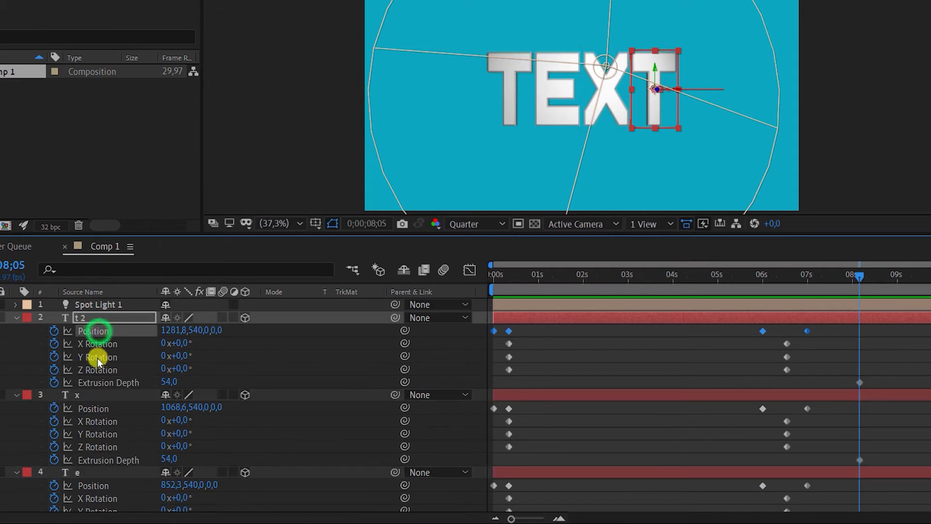
left_click(101, 382, "shift")
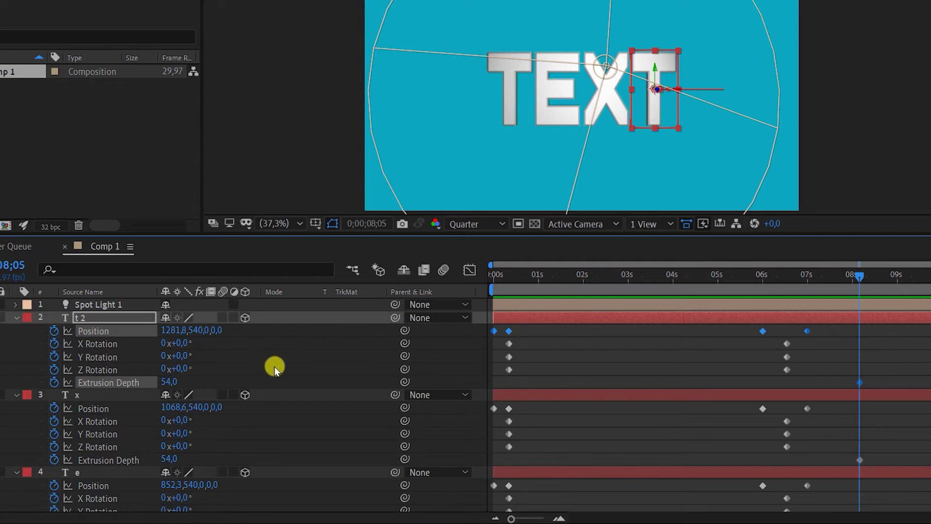
key("grave")
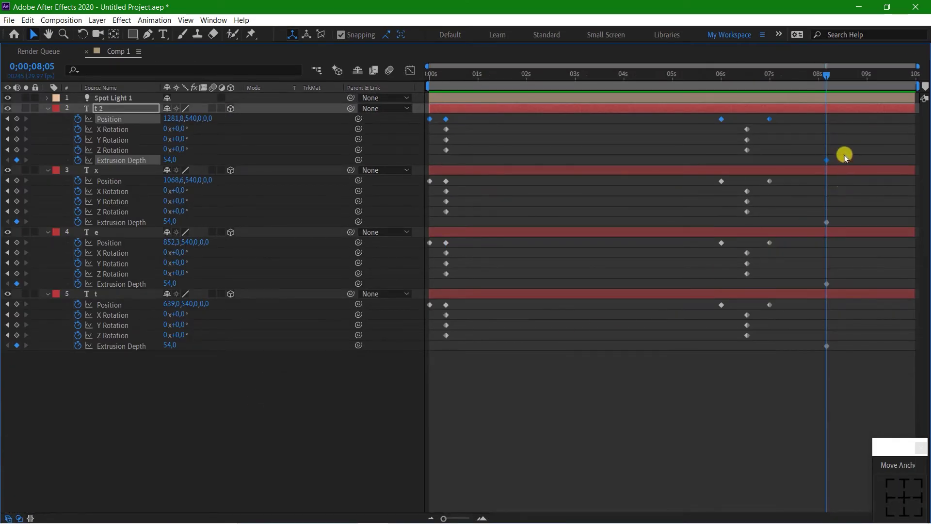
left_click_drag(845, 155, 777, 346)
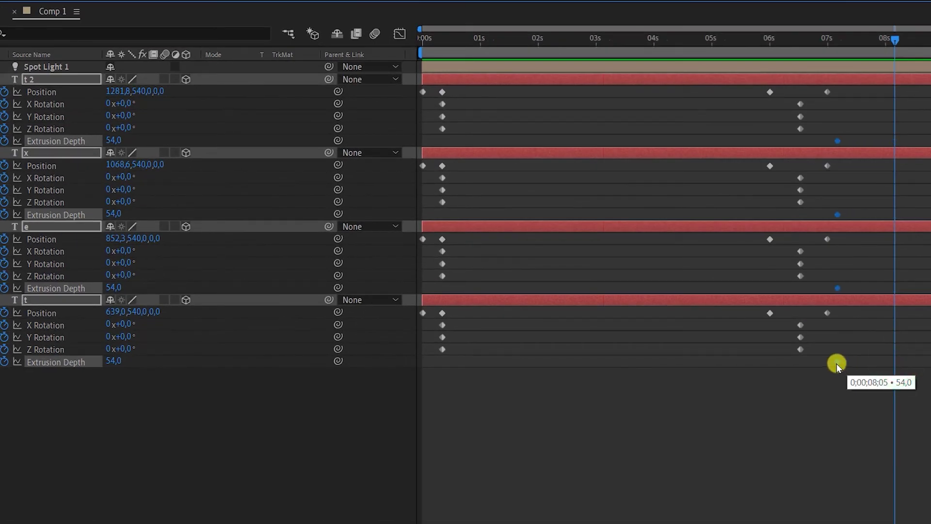
left_click_drag(837, 363, 828, 360)
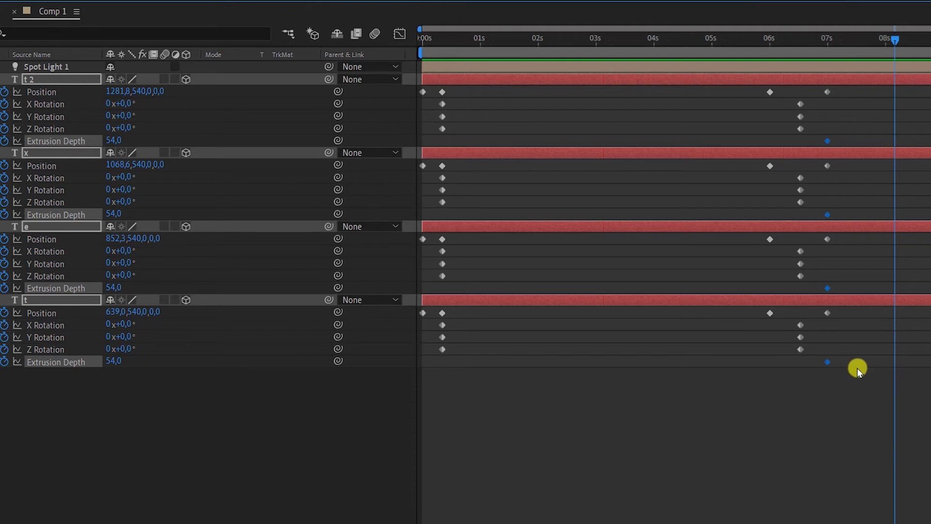
Step: Move the four letter layers' Extrusion Depth keyframes to the 6-second mark, in line with the third Position keyframes
key("j")
key("j")
key("k")
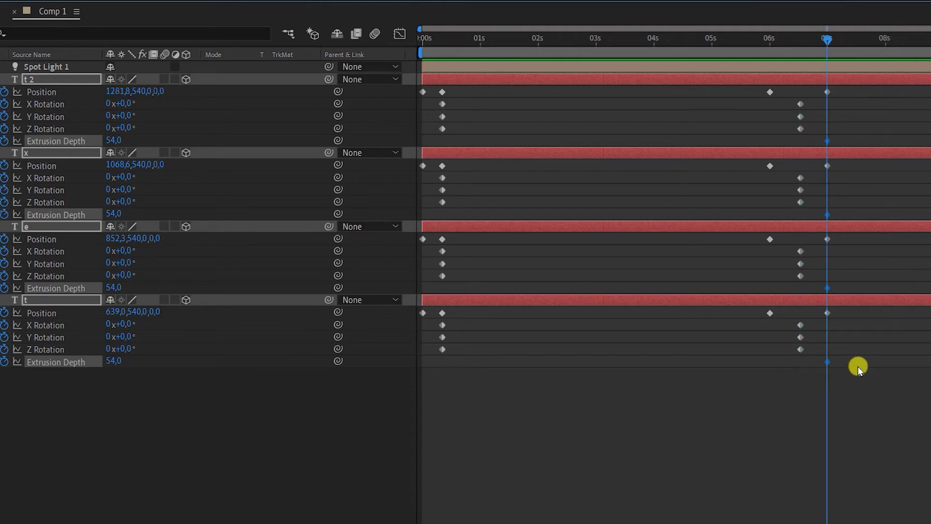
key("j")
key("j")
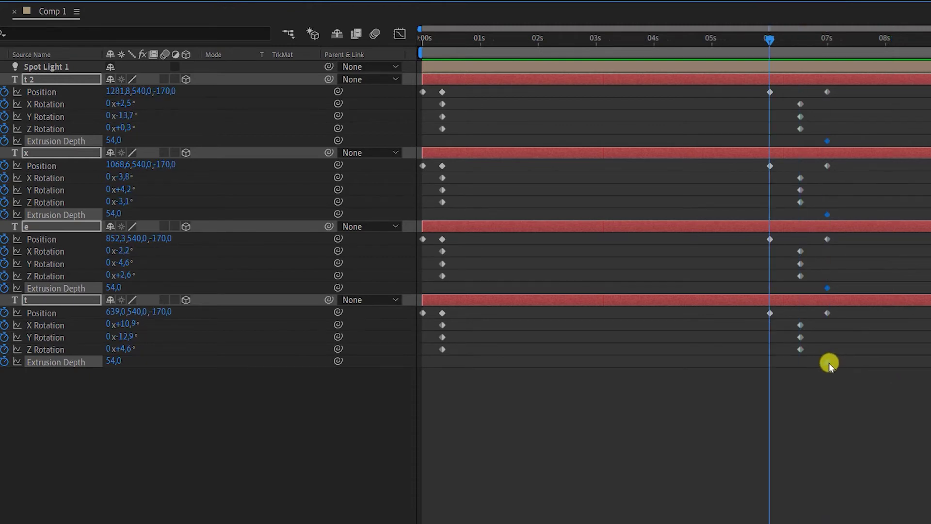
left_click_drag(827, 364, 776, 372)
Step: At 0;00;07;00, set the Extrusion Depth of all four letter layers to 114
key("k")
key("k")
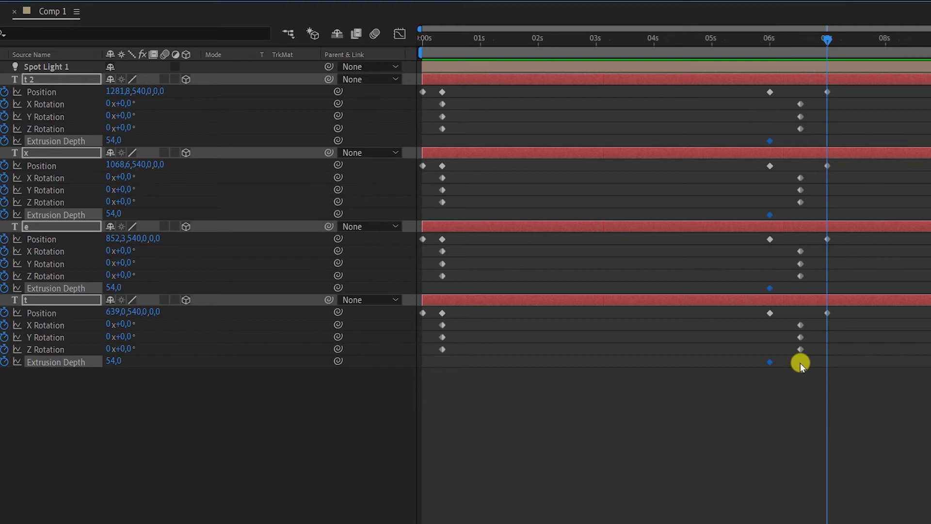
key("grave")
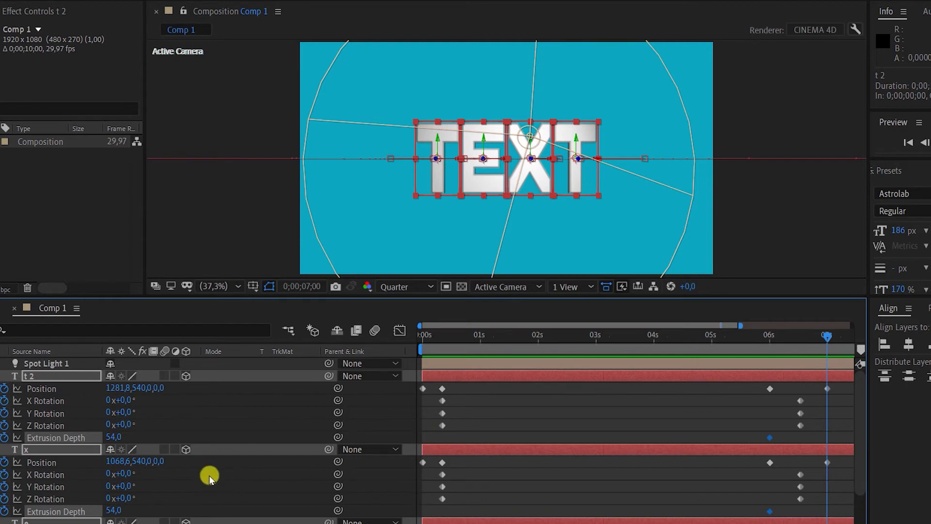
left_click_drag(121, 436, 153, 440)
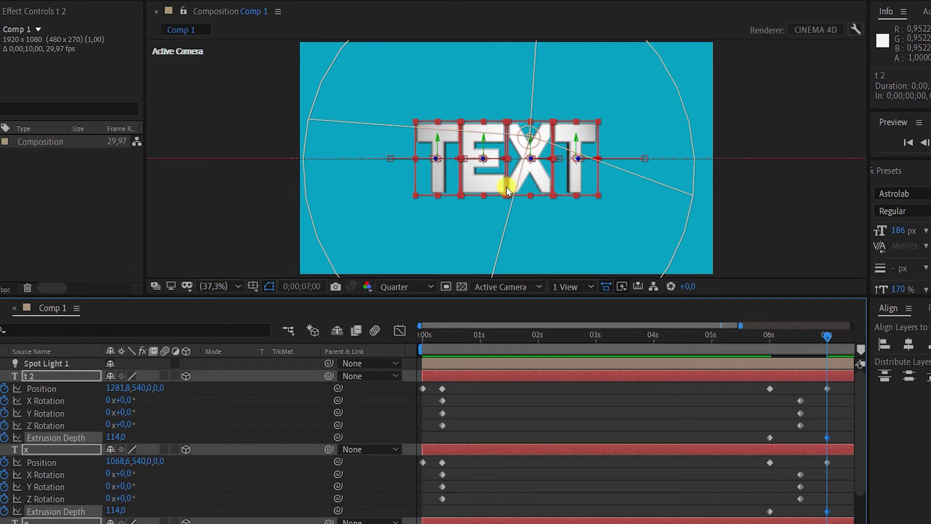
Step: Set the composition preview resolution to Full and examine the extruded letters in the enlarged viewer
left_click(407, 288)
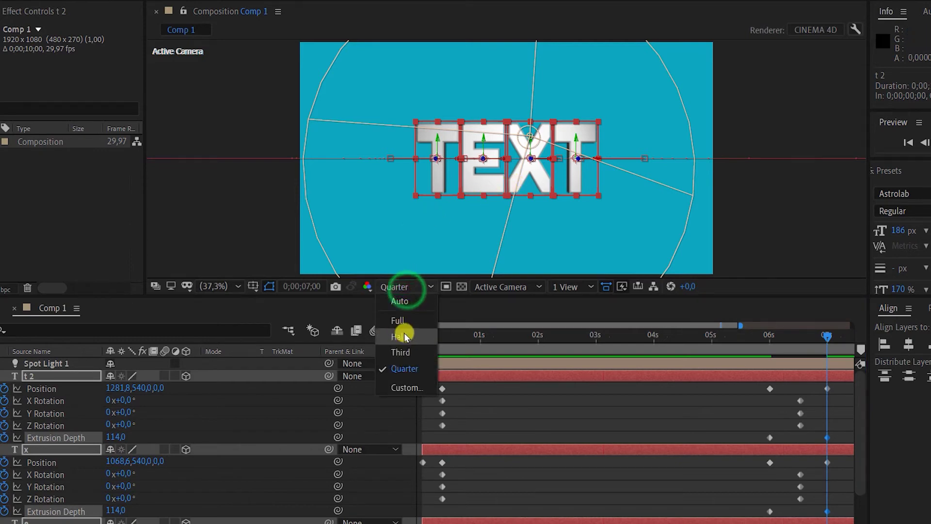
left_click(398, 320)
left_click(374, 208)
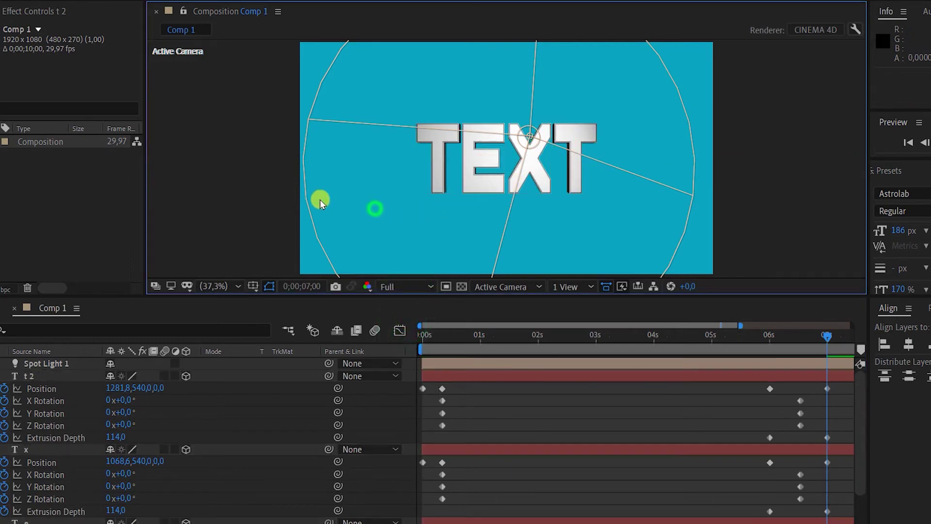
left_click(243, 190)
key("grave")
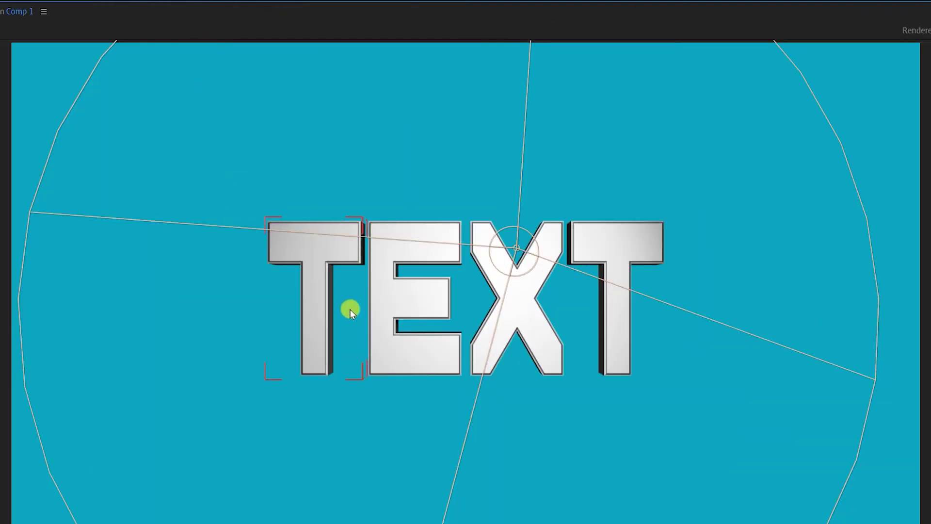
key("grave")
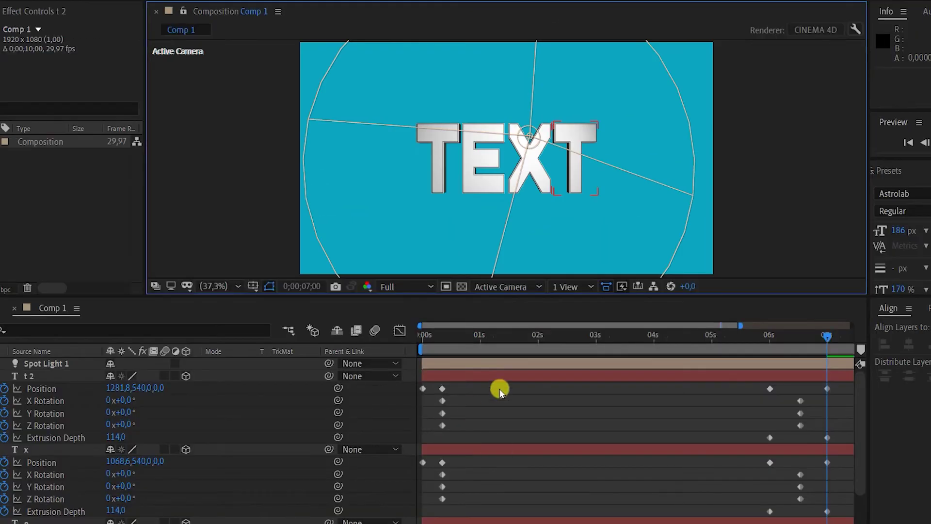
Step: Show the letters in Custom View 1 and set all four layers' Extrusion Depth to 122 at 0;00;07;00
left_click(520, 287)
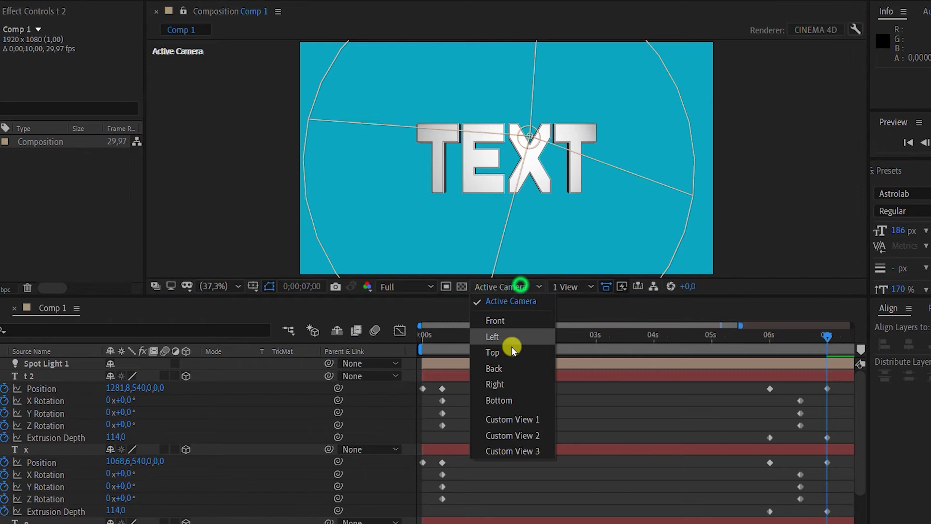
left_click(511, 419)
scroll(499, 160, "up", 5)
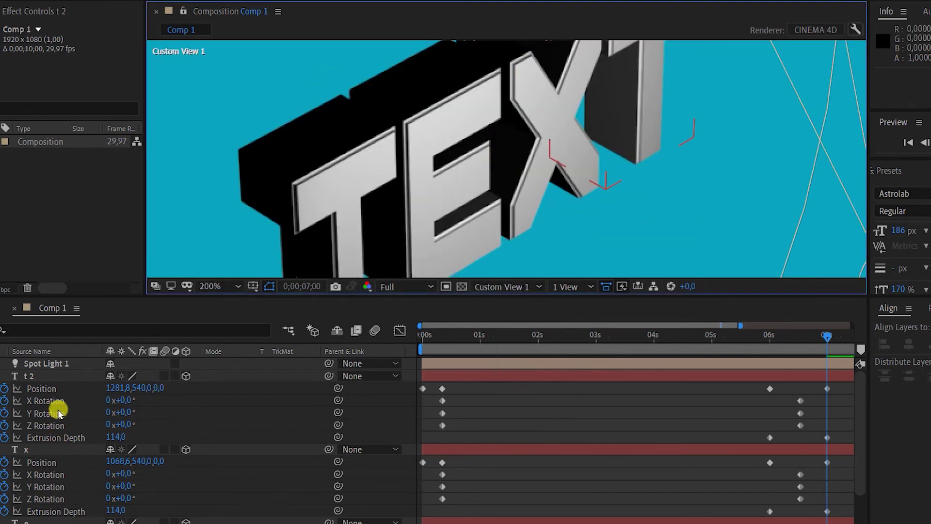
left_click(50, 378)
scroll(50, 384, "down", 3)
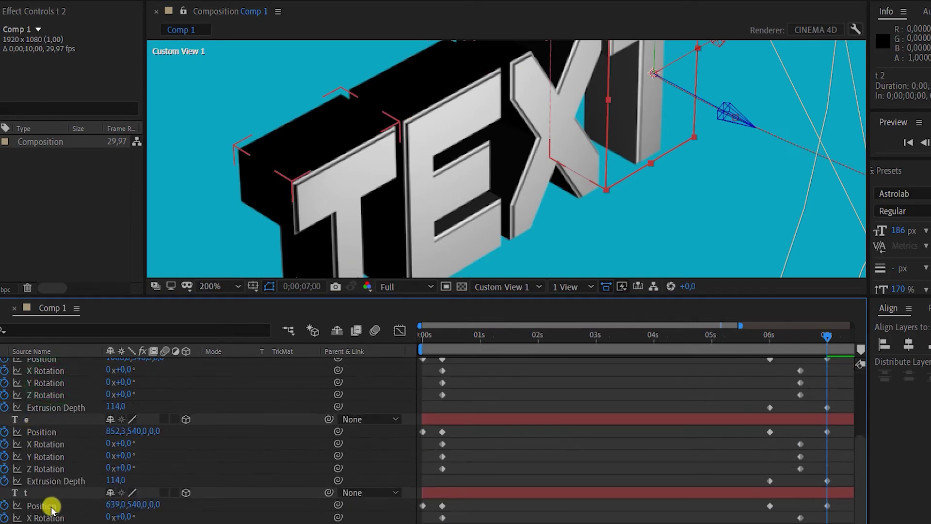
left_click(39, 494, "shift")
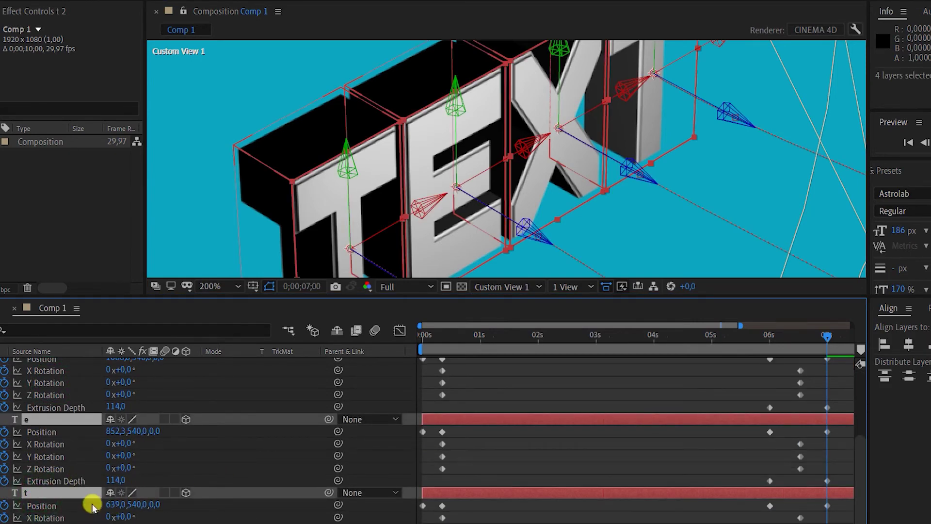
left_click_drag(117, 482, 169, 484)
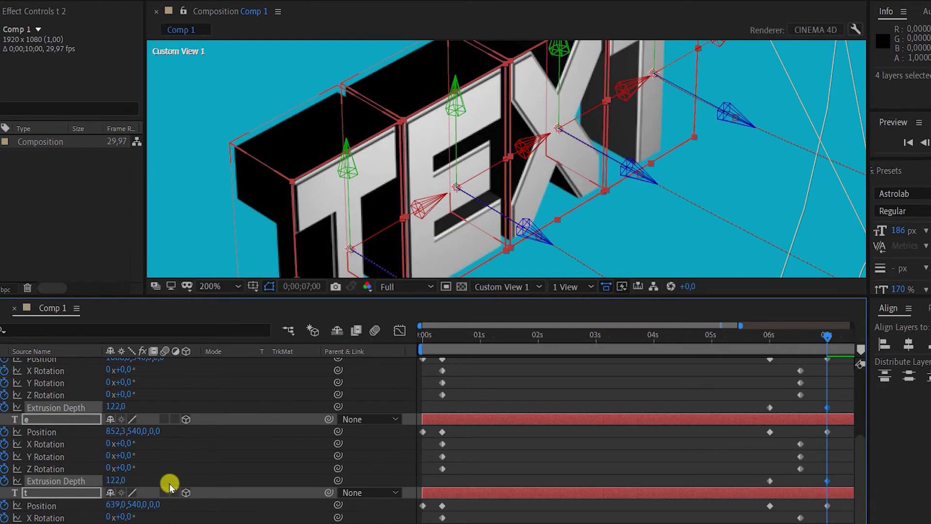
scroll(166, 483, "up", 3)
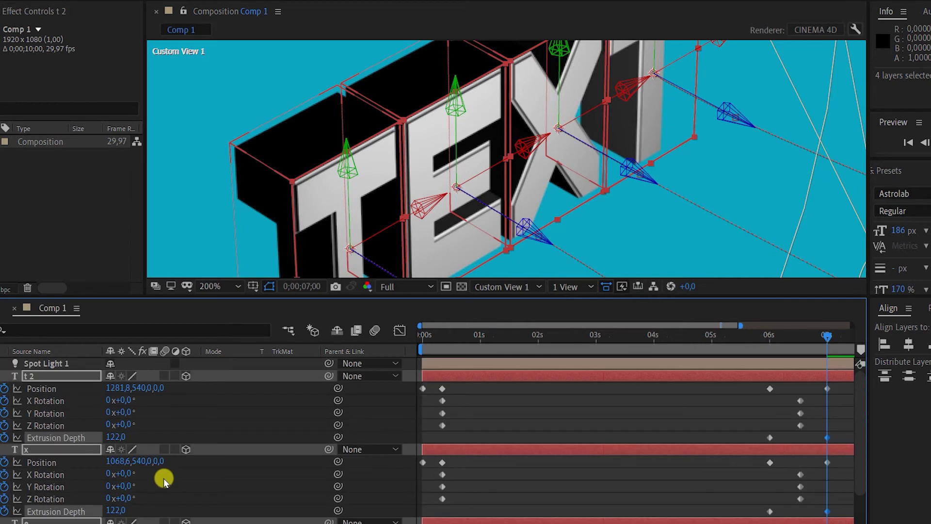
Step: Collapse the letter layers and return the viewer to Active Camera with the whole composition fitted and no layers selected
key("u")
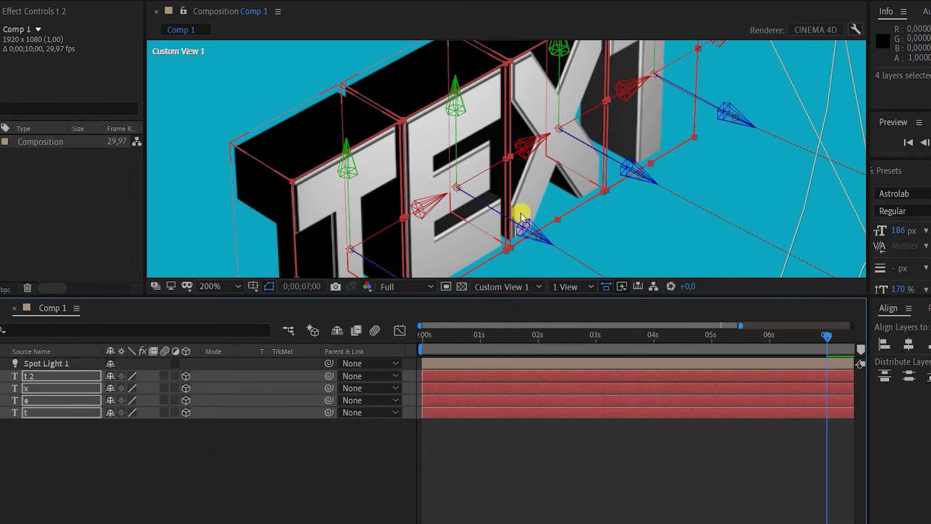
scroll(516, 194, "down", 2)
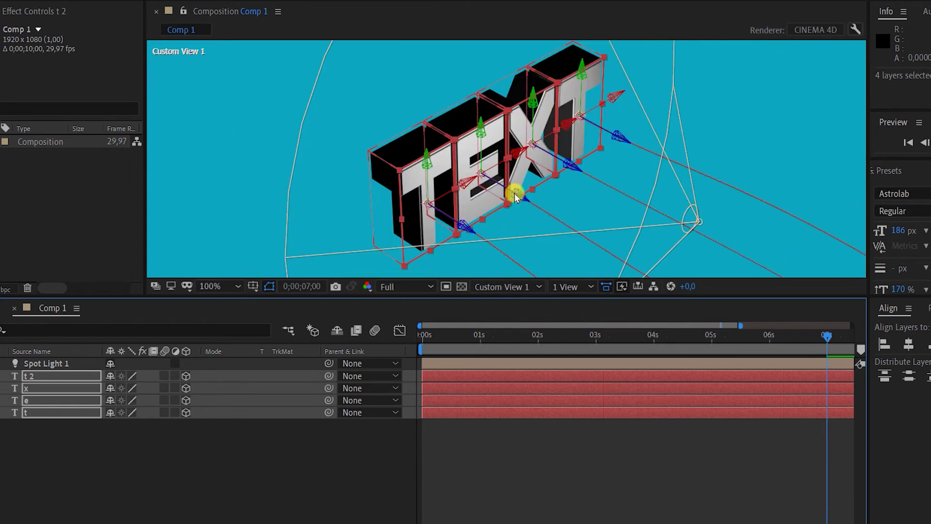
left_click(500, 287)
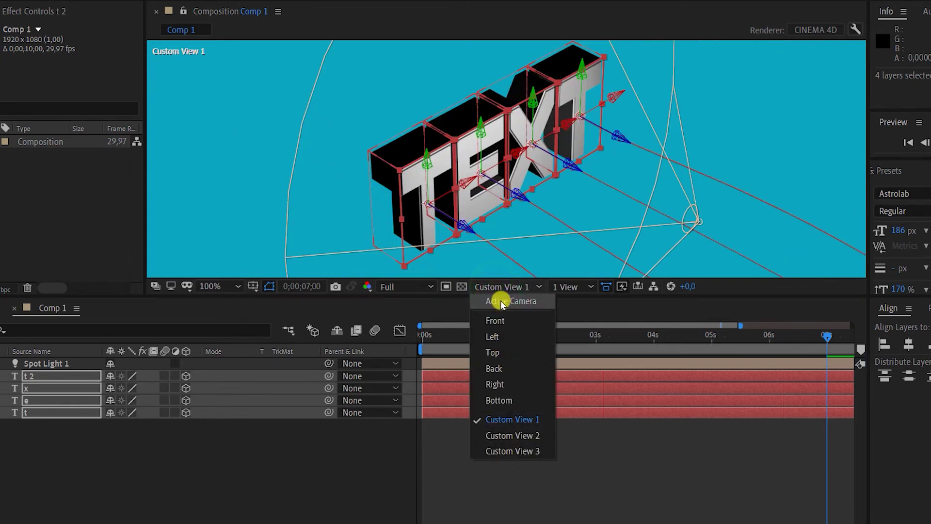
left_click(502, 302)
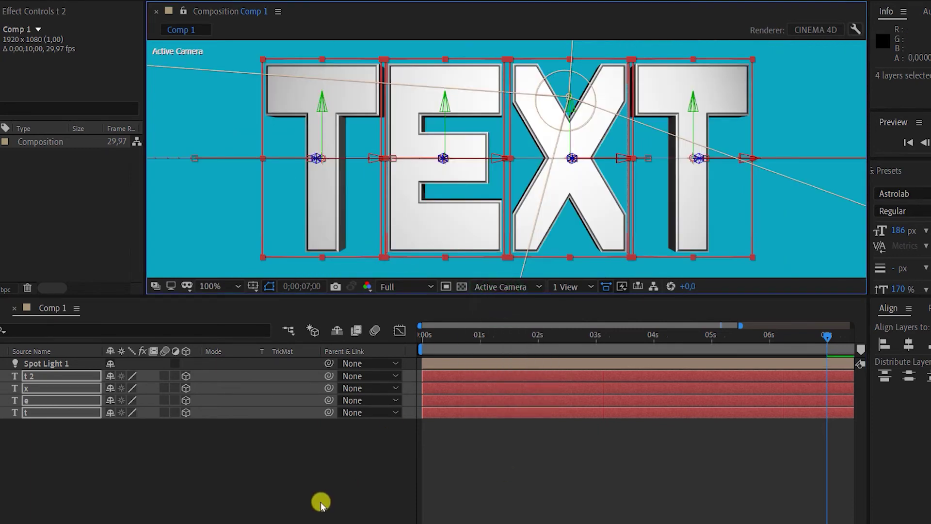
key("shift+slash")
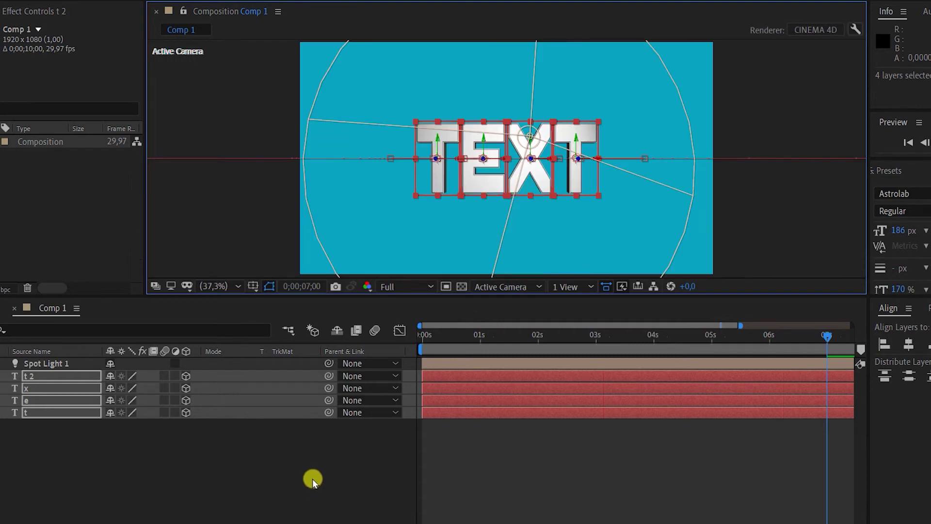
left_click(312, 480)
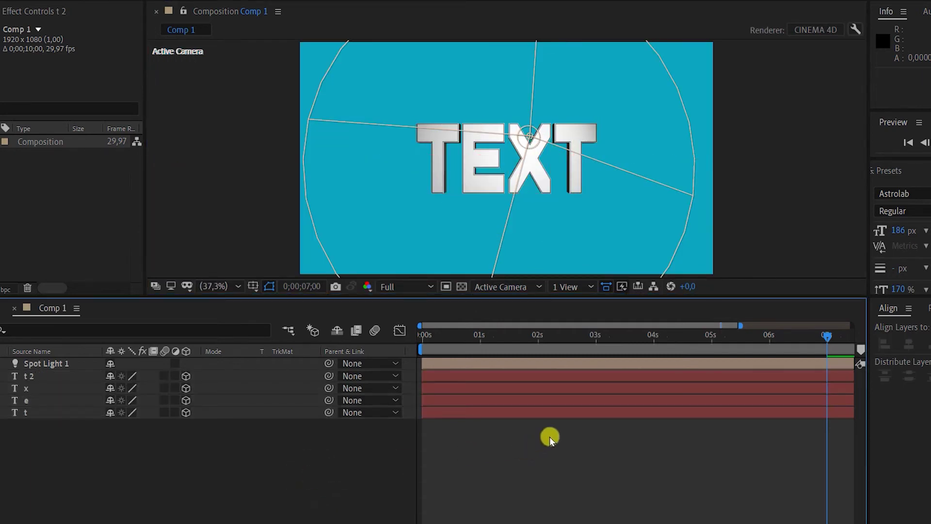
Step: Apply Easy Ease to all the letter layers' keyframes except the first Position keyframes at 0;00;00;00
left_click_drag(551, 434, 497, 379)
left_click_drag(222, 426, 160, 380)
key("u")
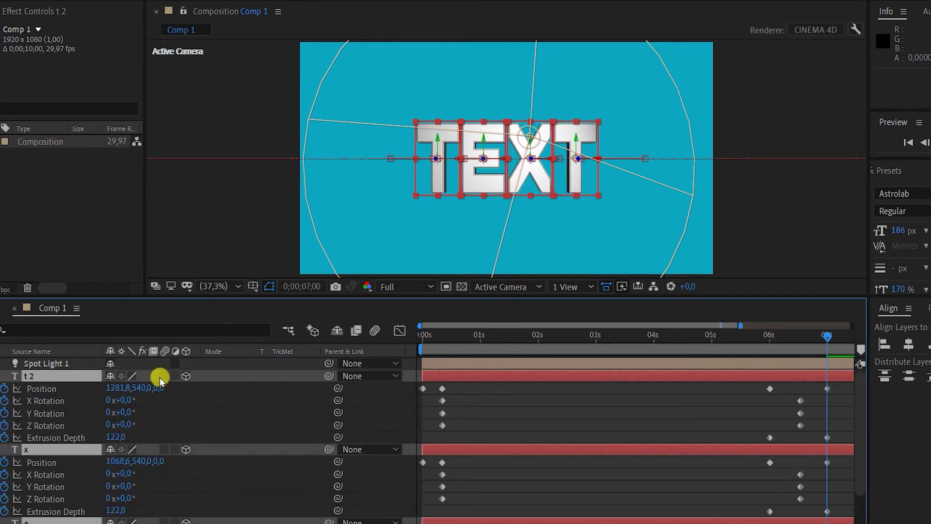
key("grave")
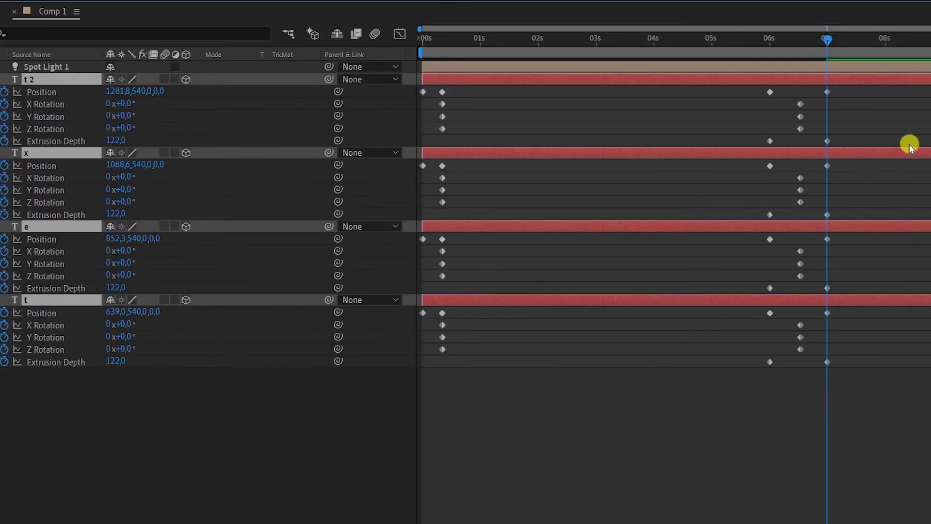
left_click_drag(891, 91, 801, 188)
left_click_drag(718, 275, 449, 452)
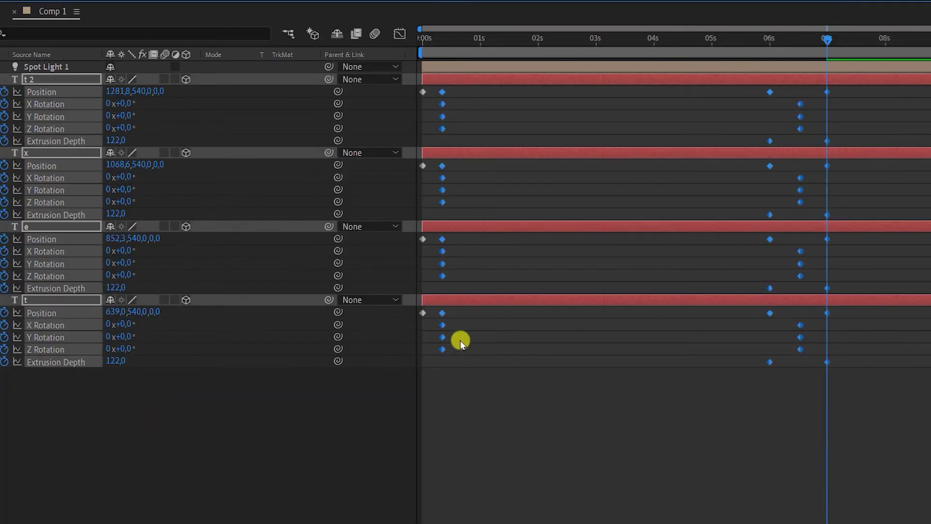
right_click(443, 349)
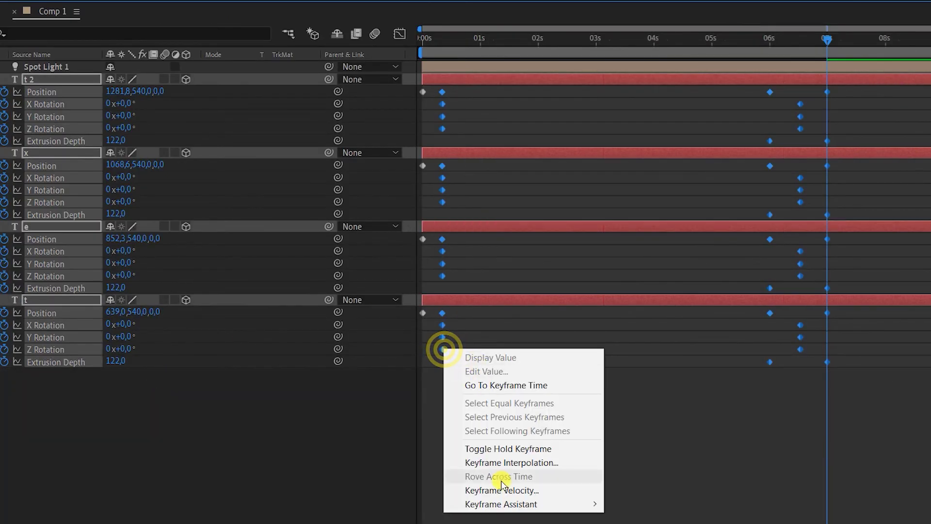
mouse_move(506, 505)
left_click(653, 420)
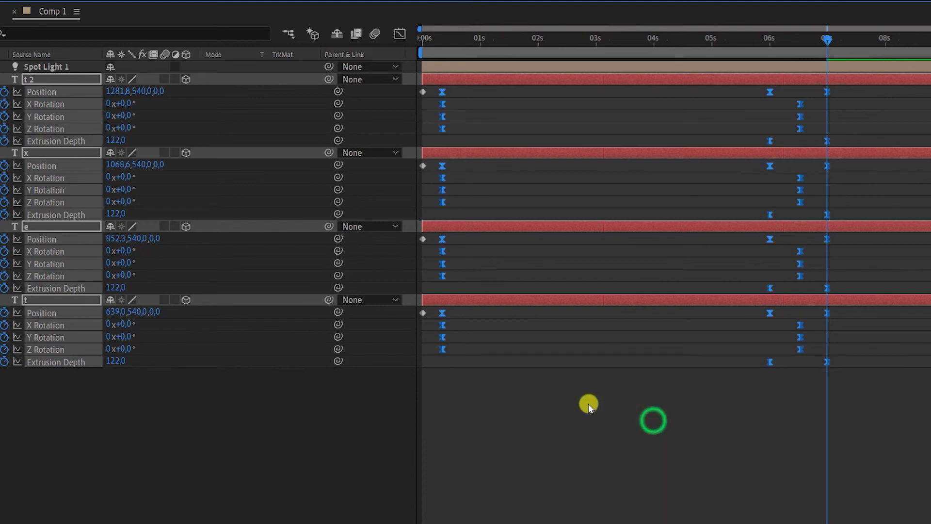
left_click(476, 383)
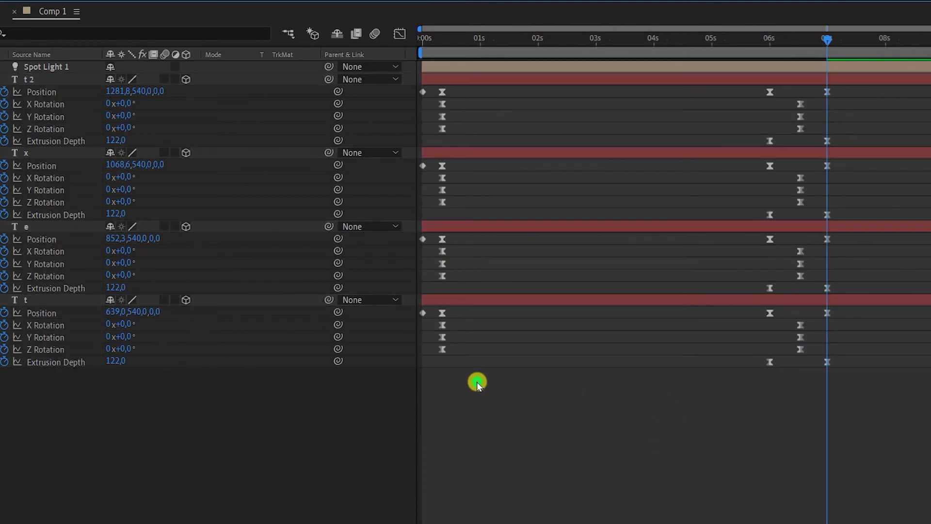
Step: Move the first X, Y and Z Rotation keyframes of all four letter layers to 0;00;00;00
left_click_drag(464, 323, 430, 360)
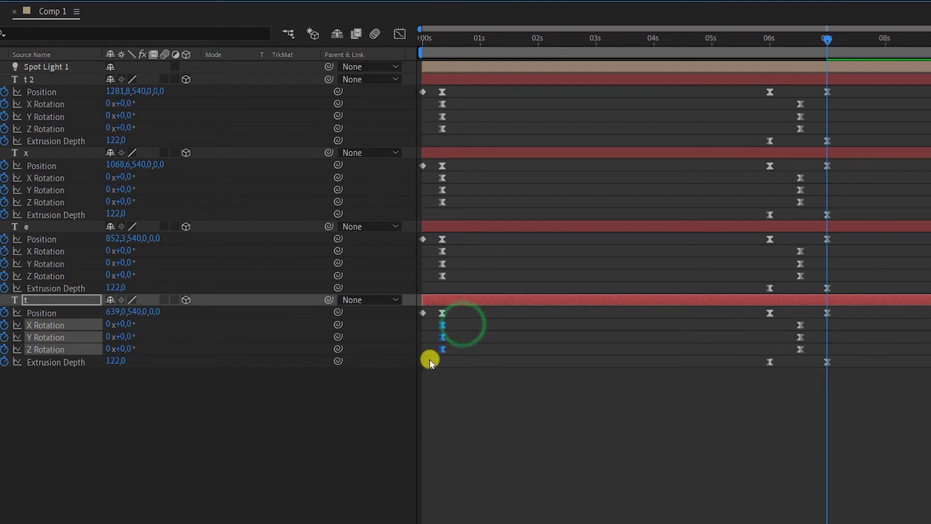
left_click_drag(456, 254, 424, 277)
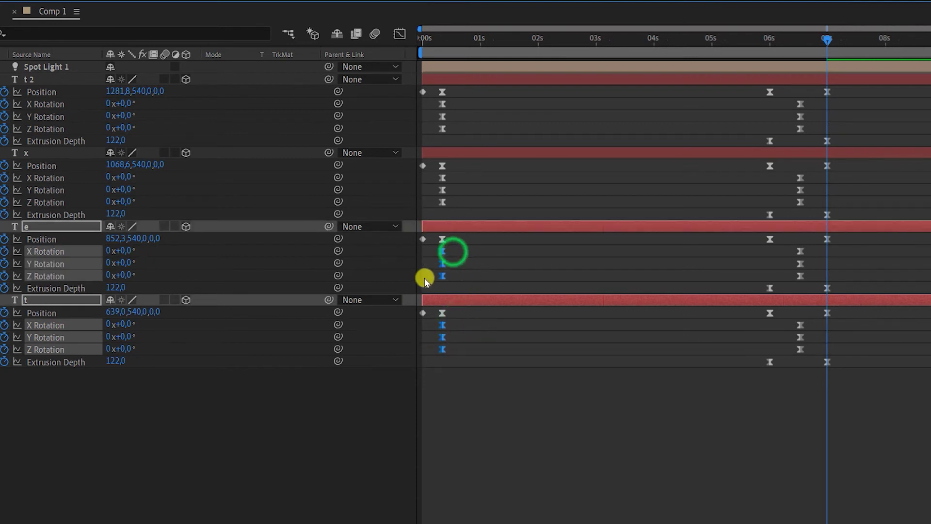
left_click_drag(457, 185, 432, 205)
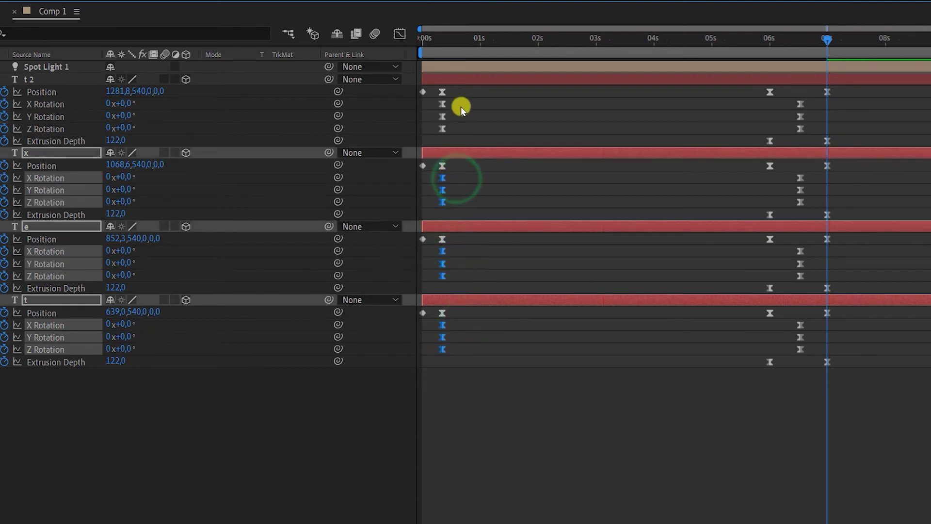
left_click_drag(438, 136, 437, 137)
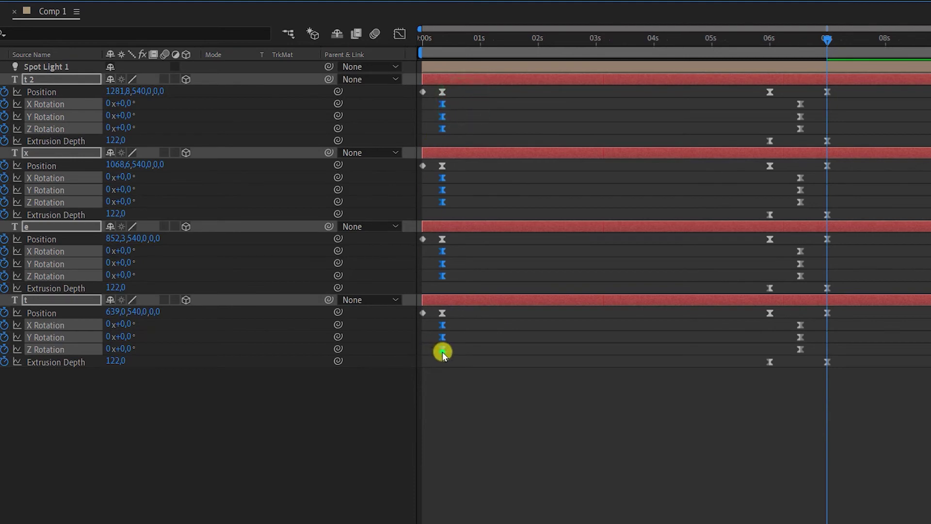
left_click_drag(443, 350, 425, 357)
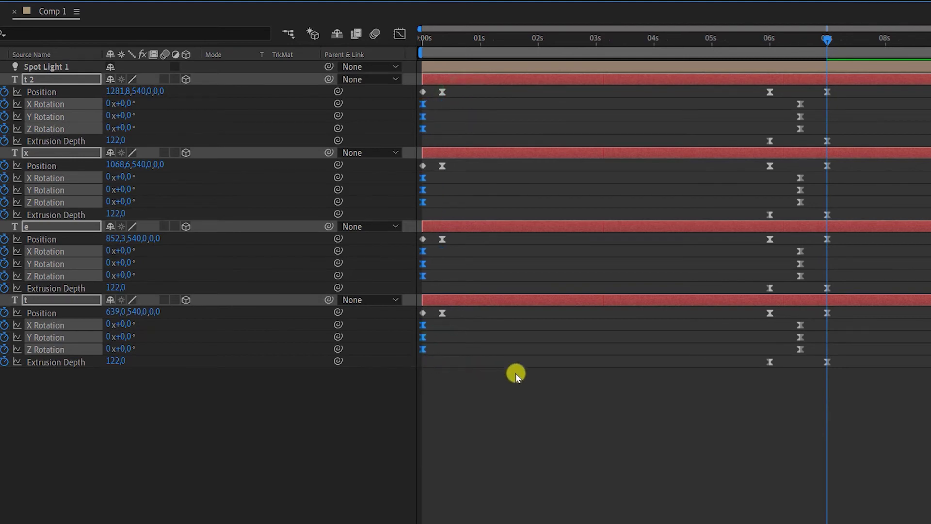
Step: Collapse the letter layers and preview the eased letter animation from 0;00;00;00
key("grave")
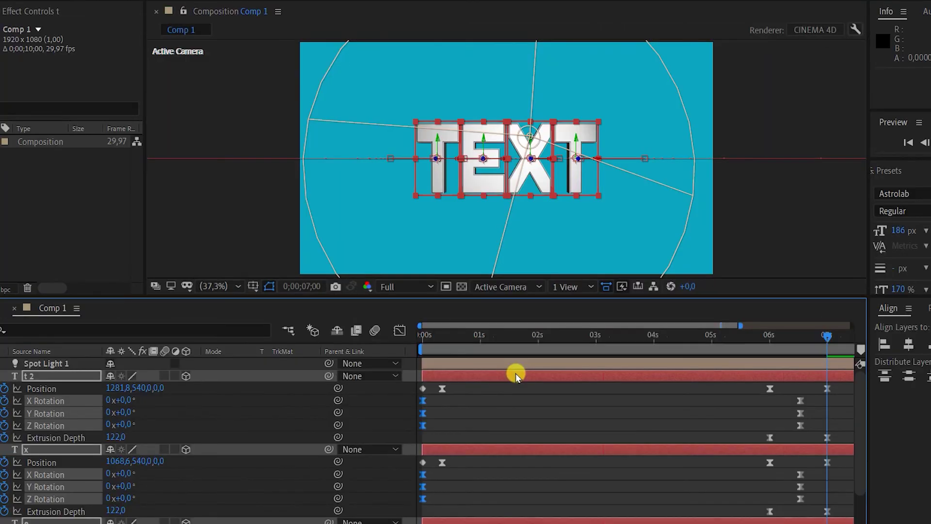
key("u")
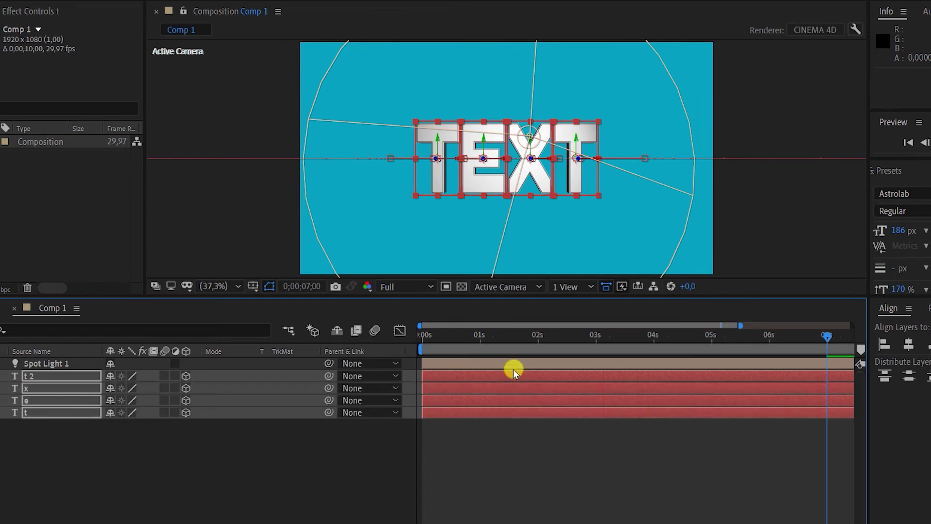
left_click_drag(465, 343, 421, 343)
key("space")
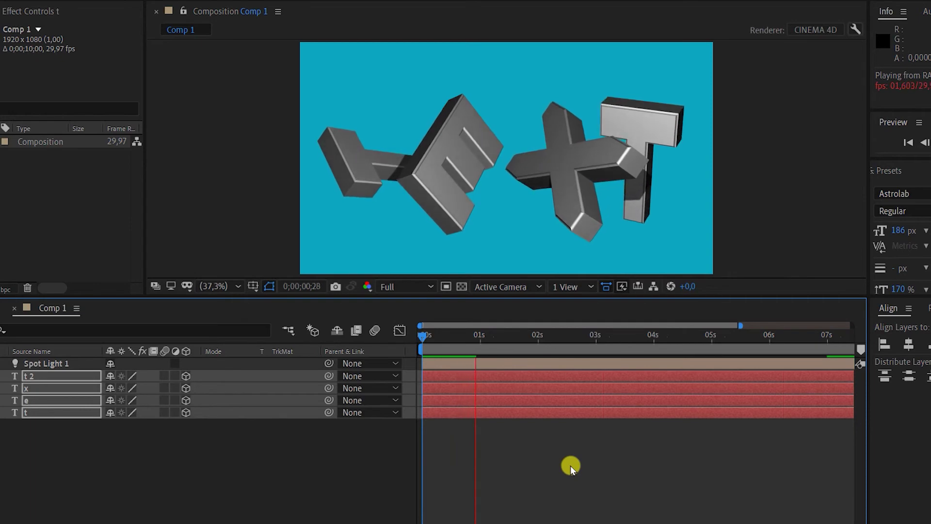
Step: Deselect all layers and preview the letter animation from 0;00;00;00 in an enlarged composition viewer, stopping after the word settles
key("space")
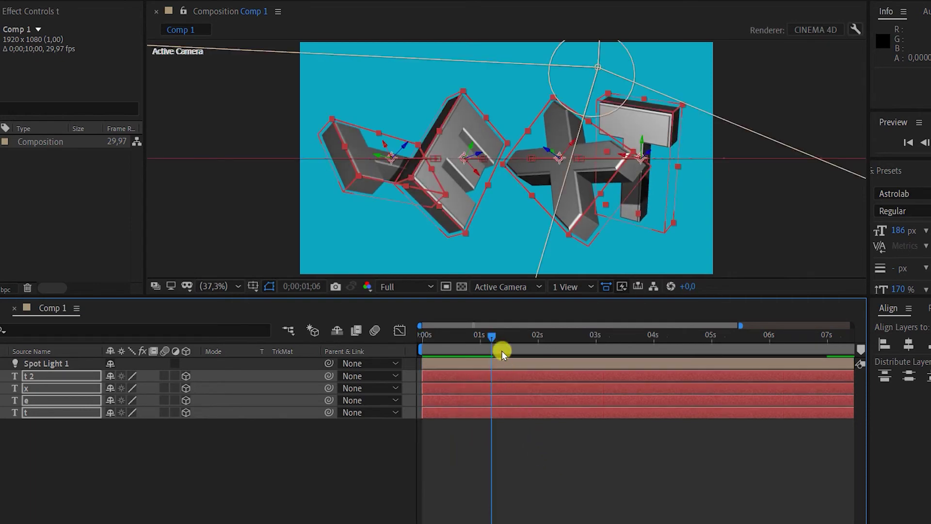
left_click_drag(494, 335, 419, 339)
left_click(226, 210)
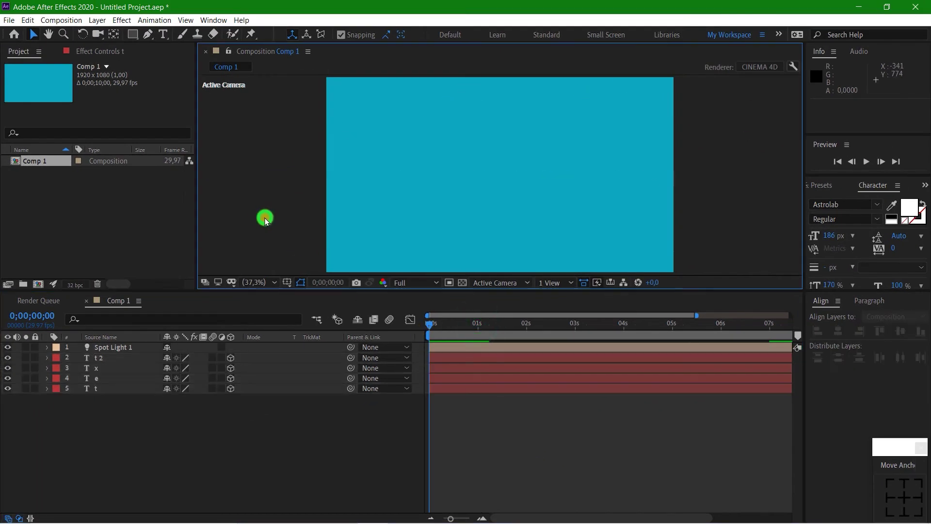
key("grave")
key("space")
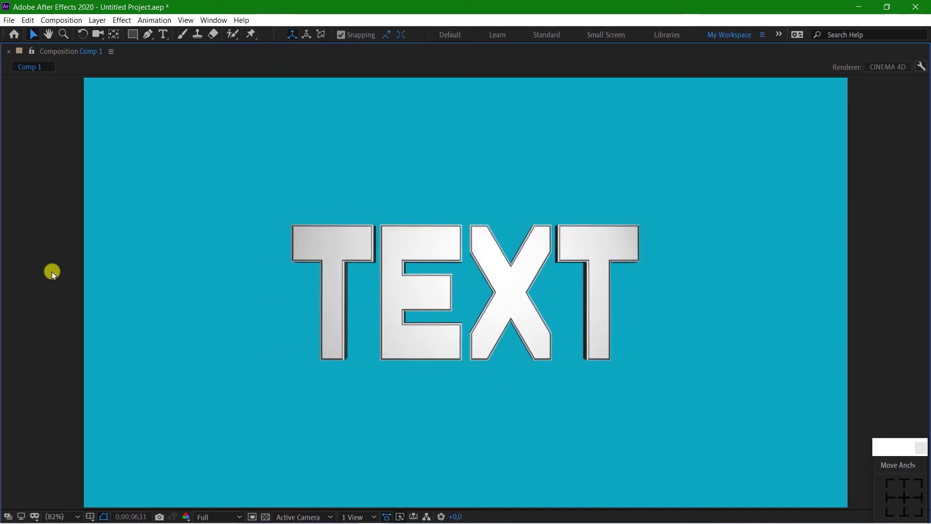
key("space")
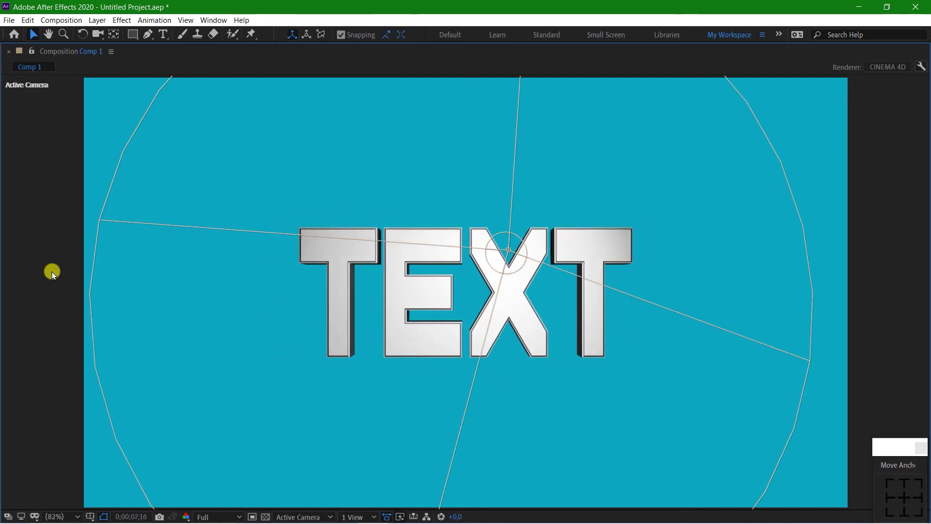
key("grave")
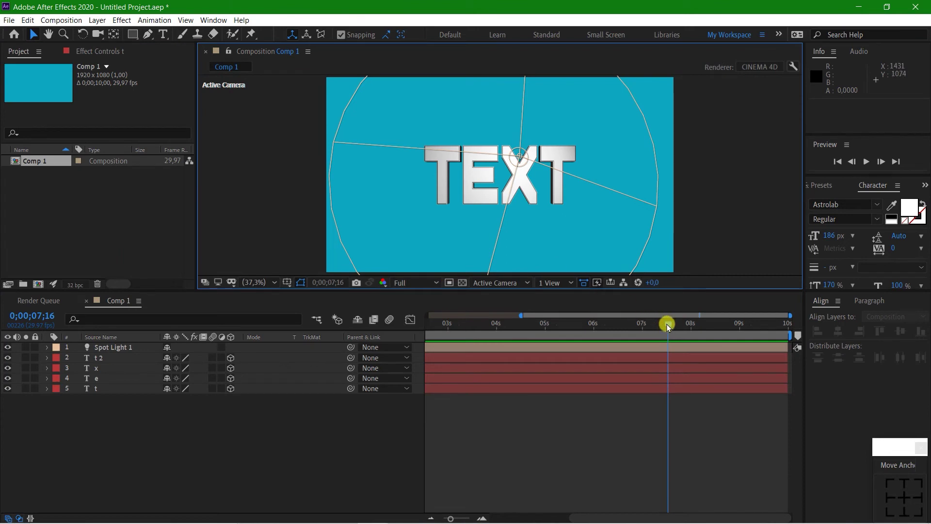
Step: Fit the full ten-second timeline, go to Spot Light 1's last Position keyframe at 0;00;07;00, and reveal its Position and Light Options
left_click_drag(666, 324, 773, 360)
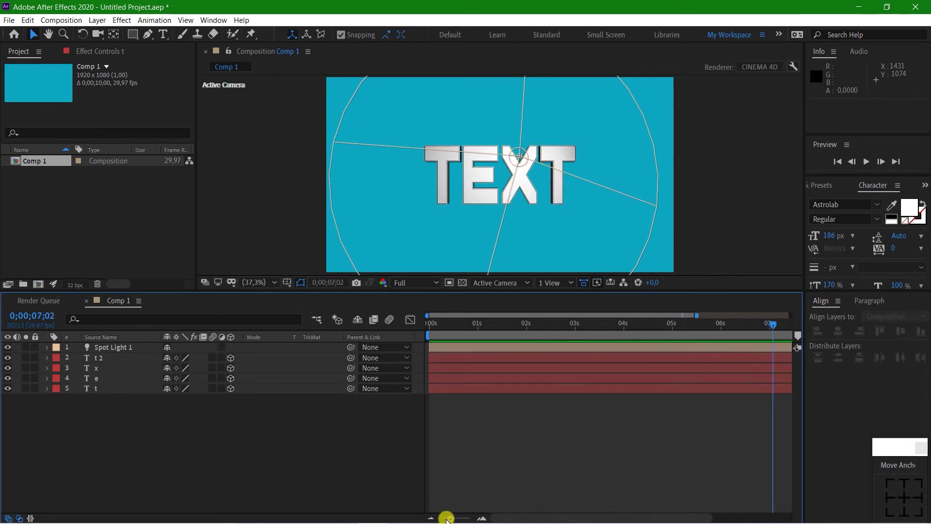
left_click_drag(449, 518, 443, 518)
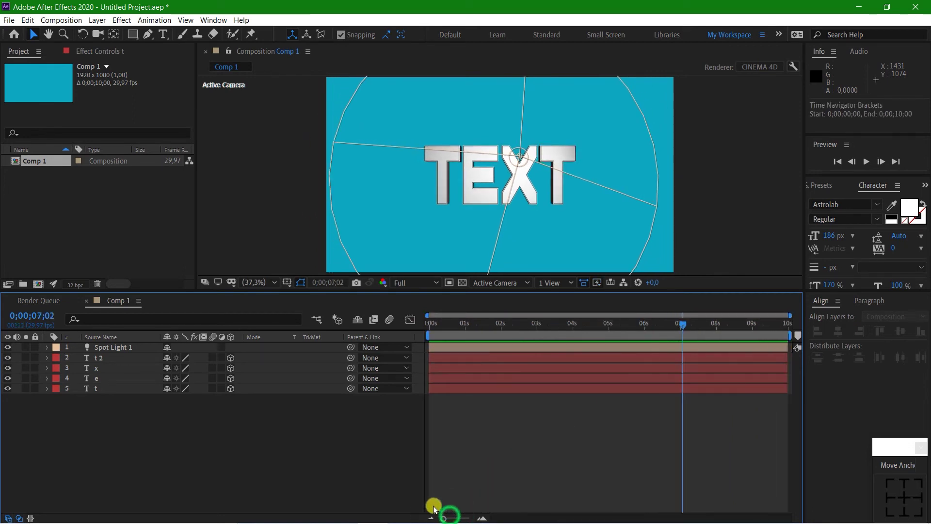
left_click(605, 347)
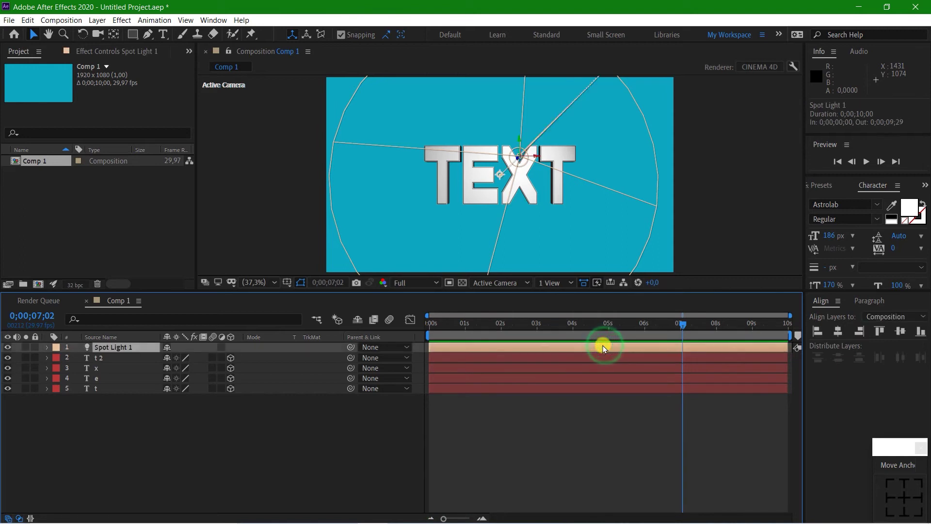
key("p")
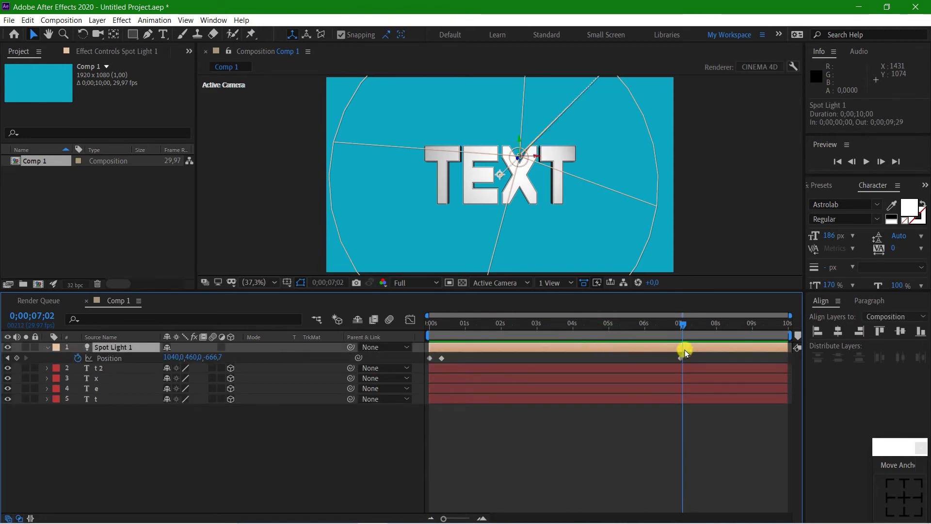
key("j")
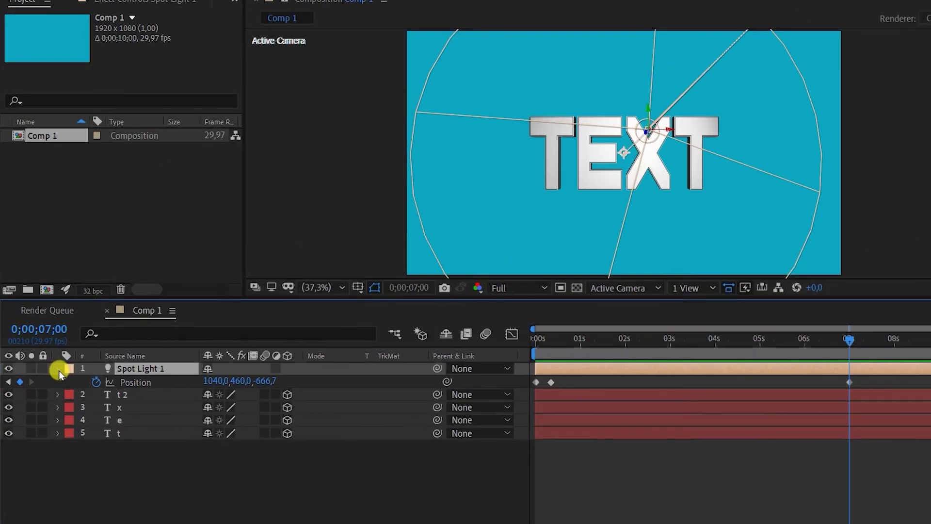
key("a")
key("a")
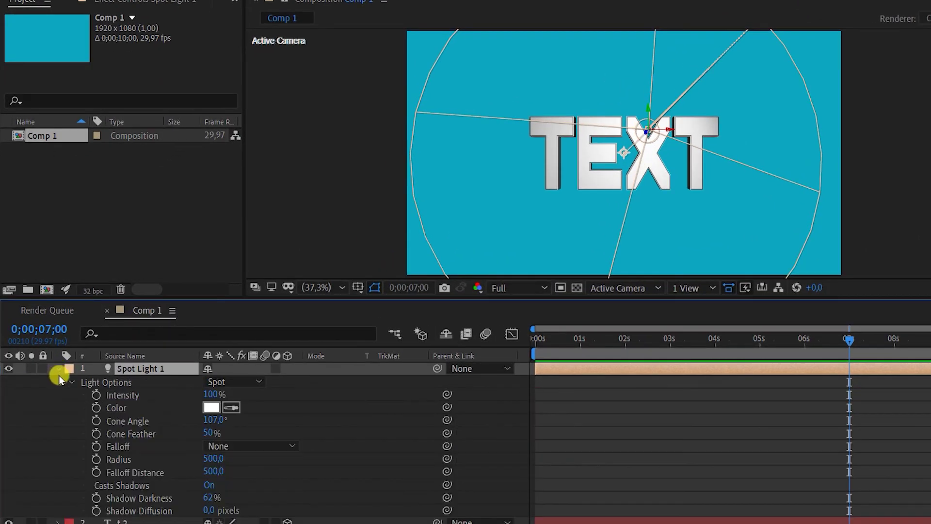
key("shift+p")
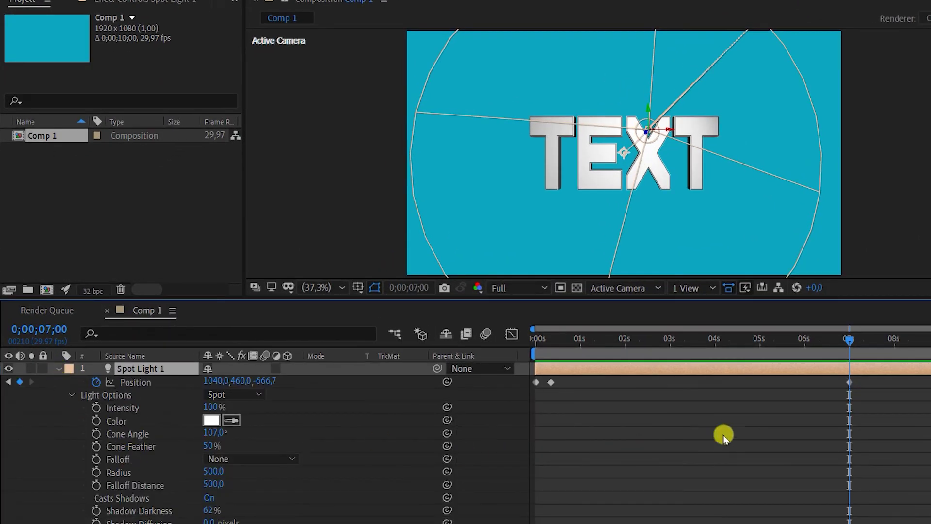
Step: Keyframe Spot Light 1's Cone Angle at 107° at 0;00;03;03 and 90° at 0;00;07;00
left_click_drag(848, 340, 828, 401)
left_click(97, 433)
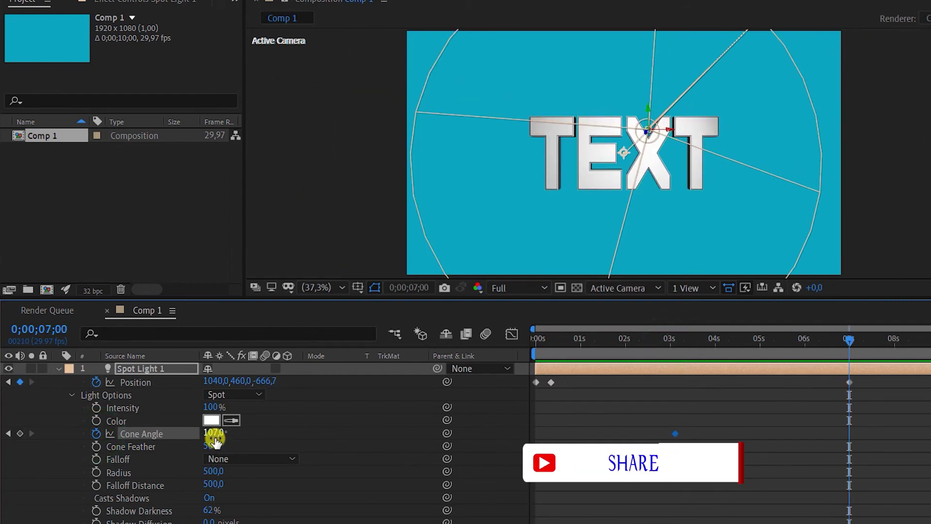
left_click_drag(215, 439, 203, 437)
left_click_drag(847, 340, 849, 401)
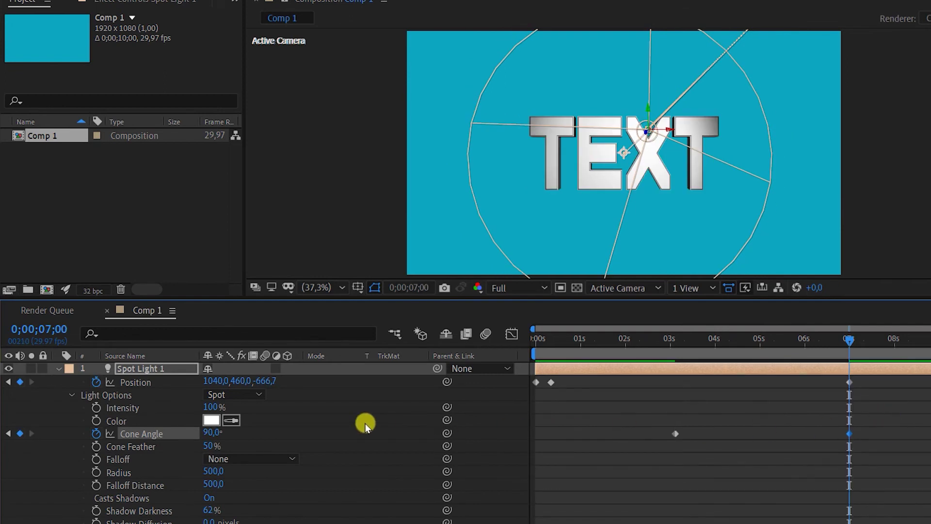
Step: Keyframe Spot Light 1's Intensity at 89% at 0;00;07;00 and 100% at 0;00;03;03
left_click_drag(211, 410, 216, 410)
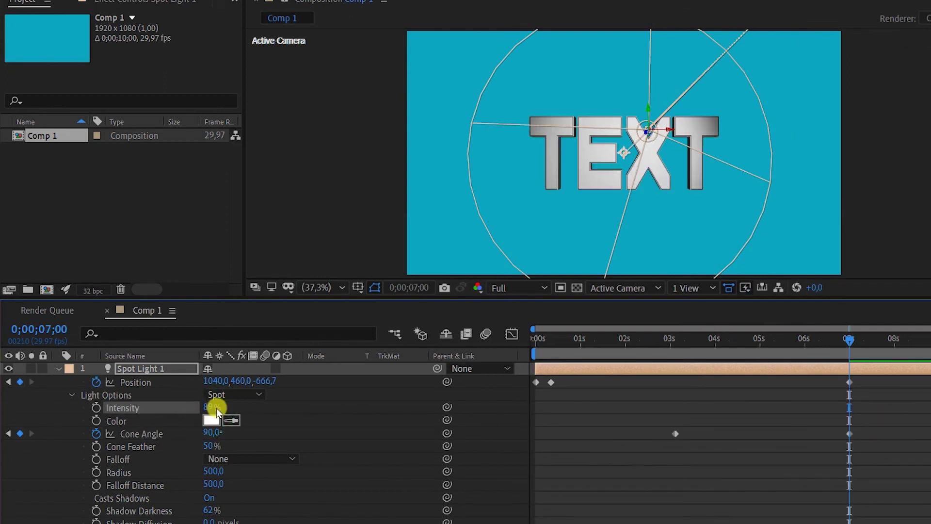
left_click(99, 408)
key("j")
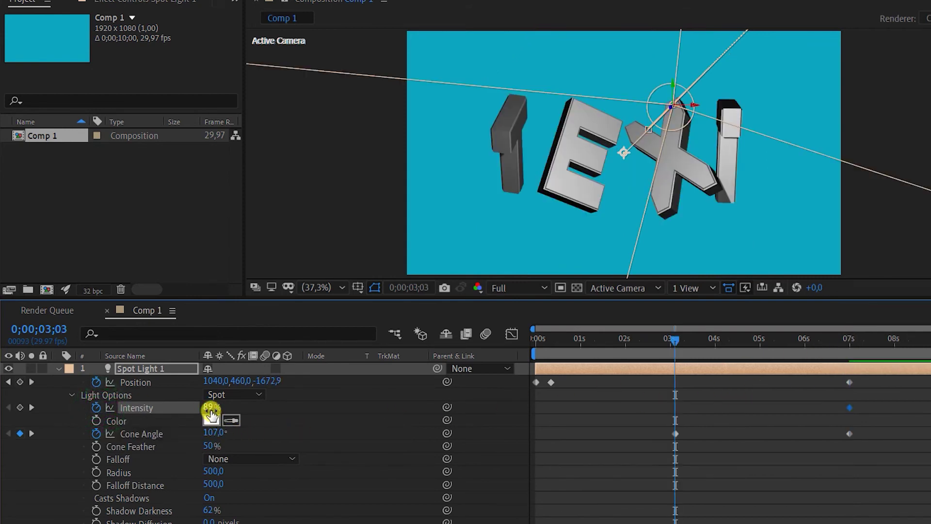
left_click(211, 412)
type("10")
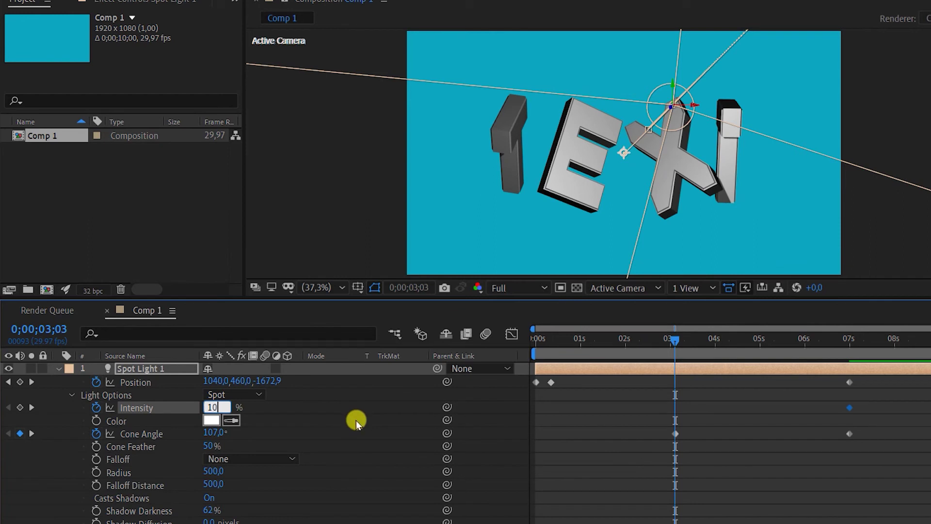
type("0")
key("Return")
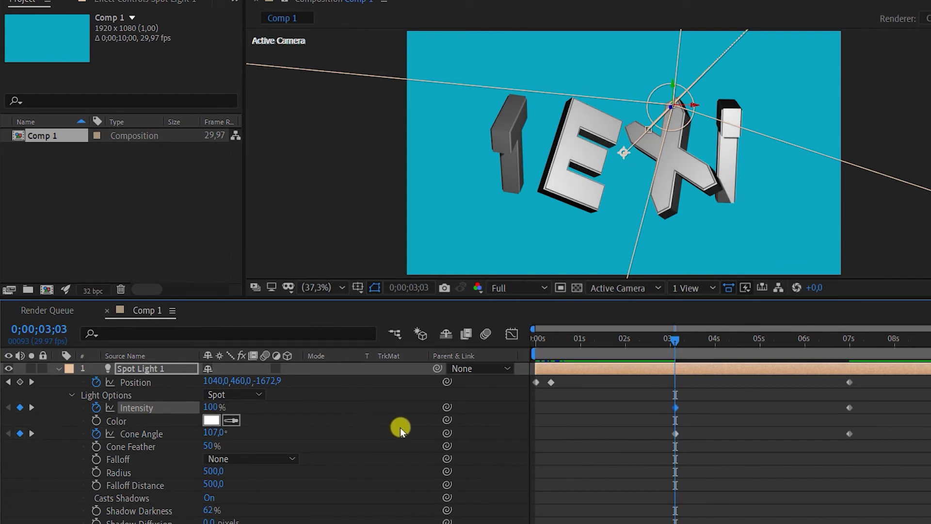
Step: Apply Easy Ease to all of Spot Light 1's Position, Intensity and Cone Angle keyframes, then collapse and deselect the layer
left_click_drag(676, 339, 838, 364)
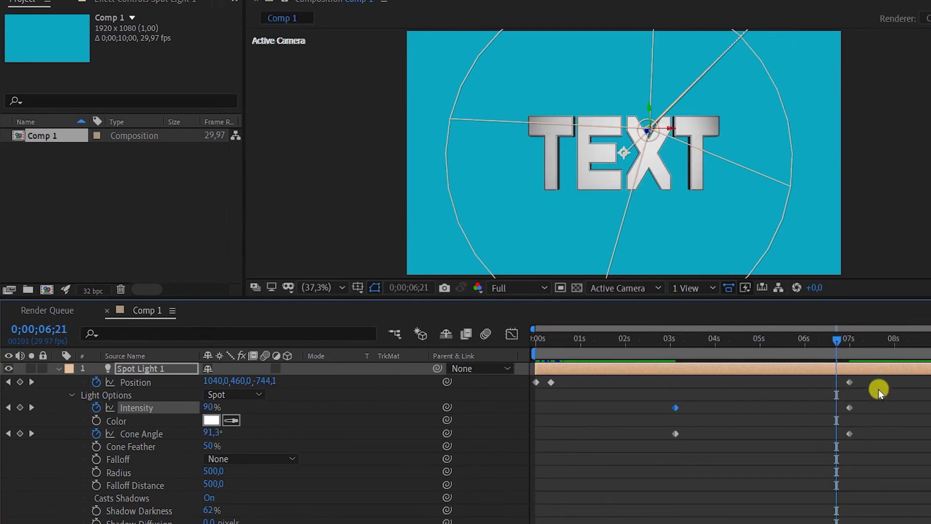
left_click_drag(878, 385, 532, 447)
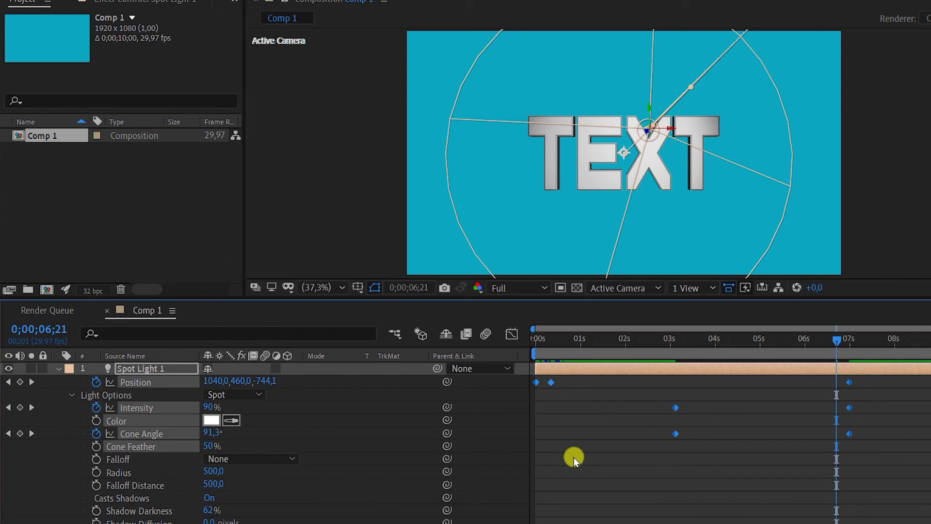
right_click(679, 432)
mouse_move(724, 426)
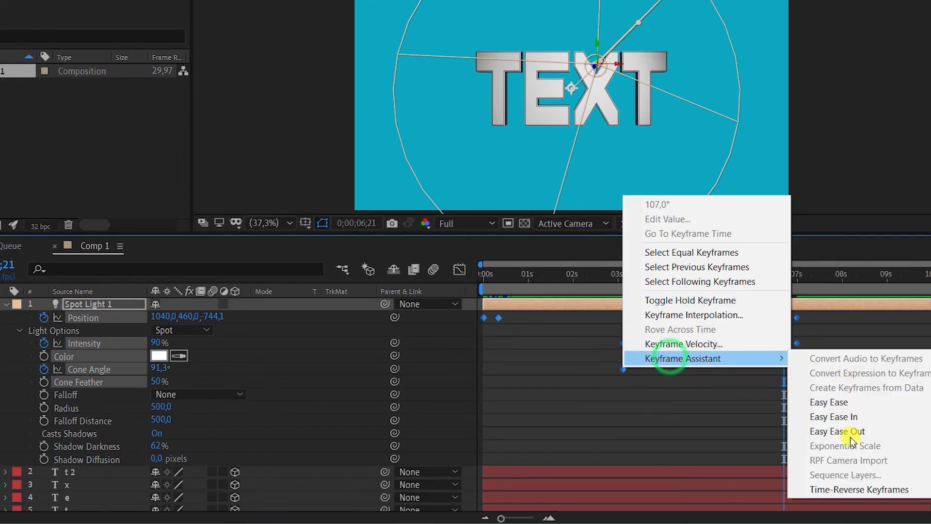
left_click(830, 404)
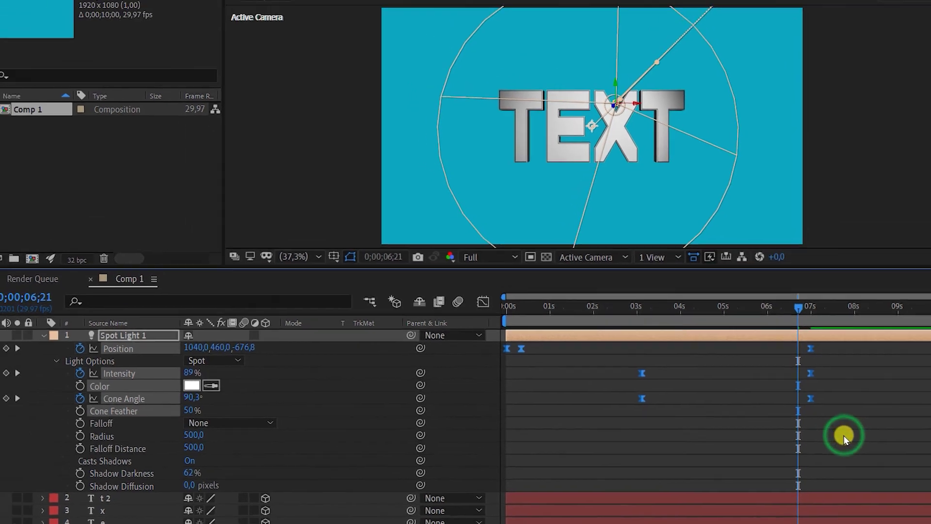
left_click(55, 346)
left_click(155, 423)
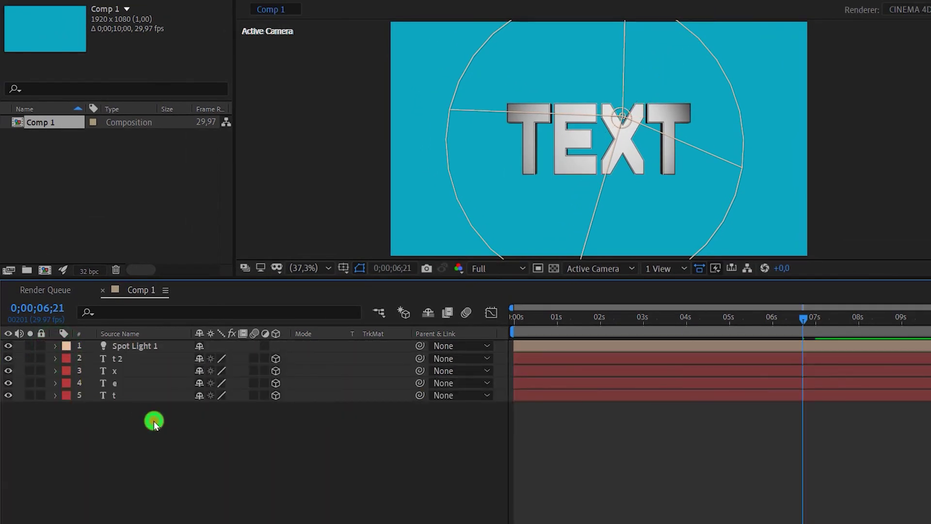
Step: Create a black 1920 x 1080 solid named bg beneath all other layers and enlarge the composition viewer
right_click(154, 423)
left_click(207, 282)
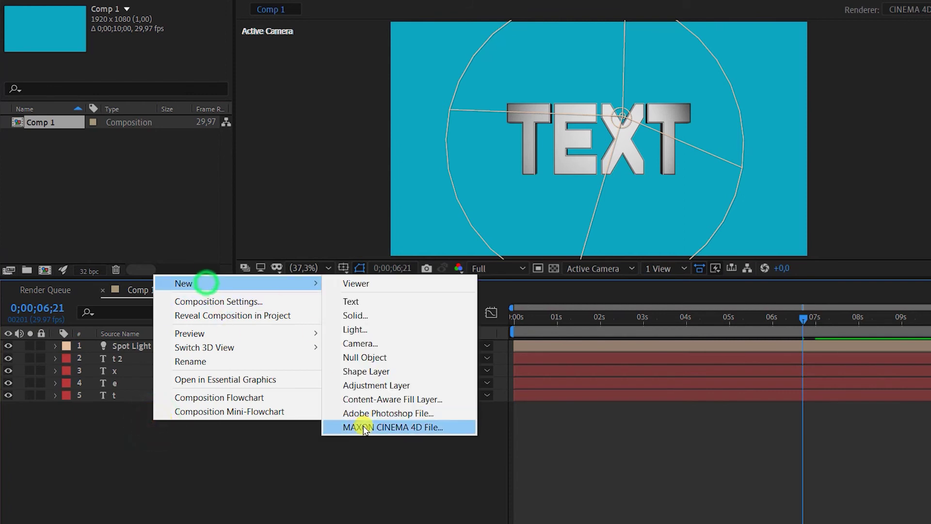
left_click(360, 316)
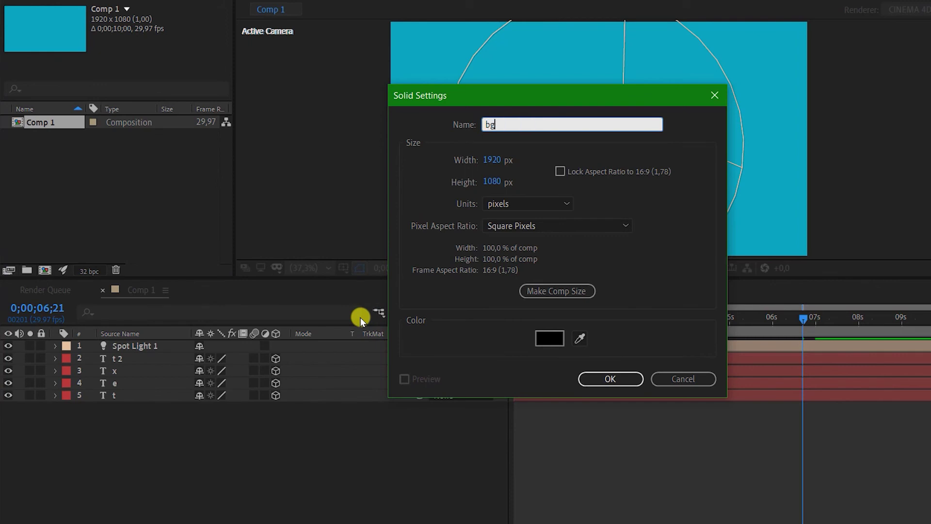
left_click(595, 380)
left_click_drag(125, 346, 141, 448)
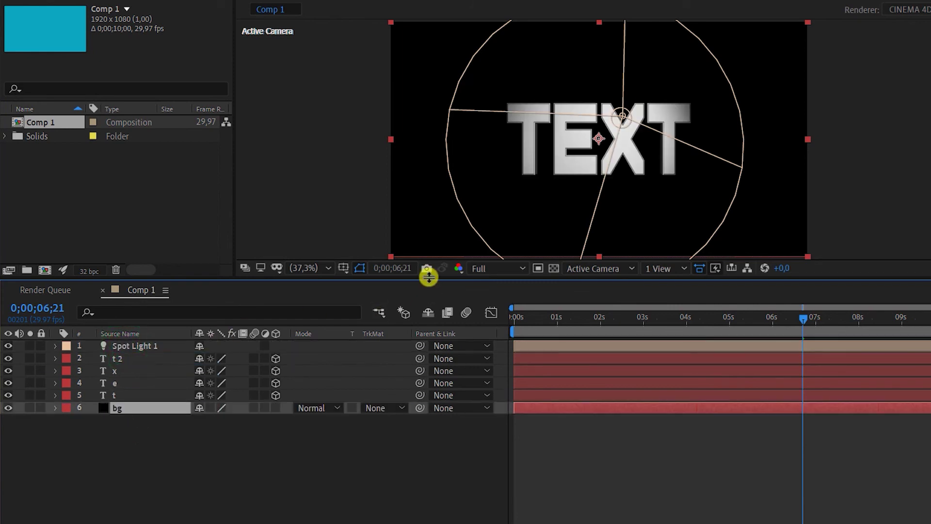
left_click_drag(429, 277, 423, 342)
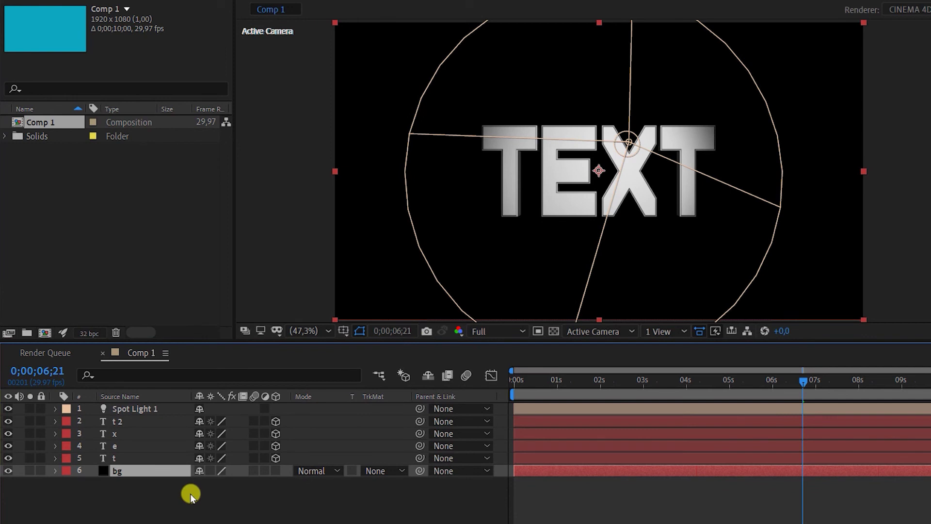
Step: Apply Gradient Ramp to the bg layer and set its Start Color to a bright sky blue with hue 192°
key("ctrl+space")
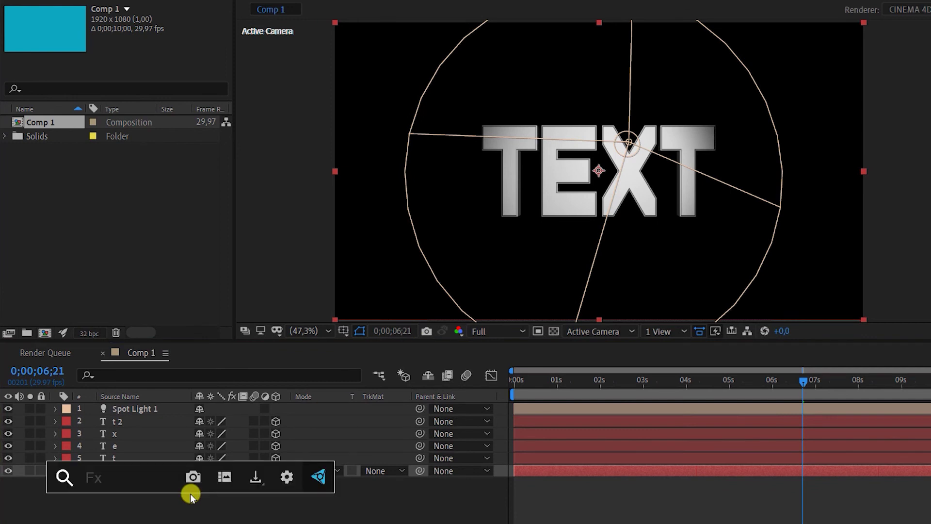
type("grad")
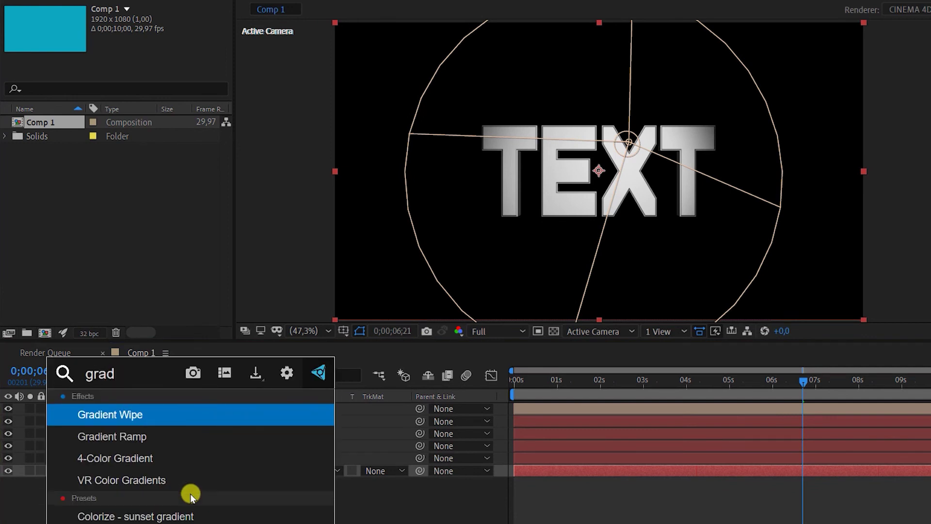
left_click(140, 437)
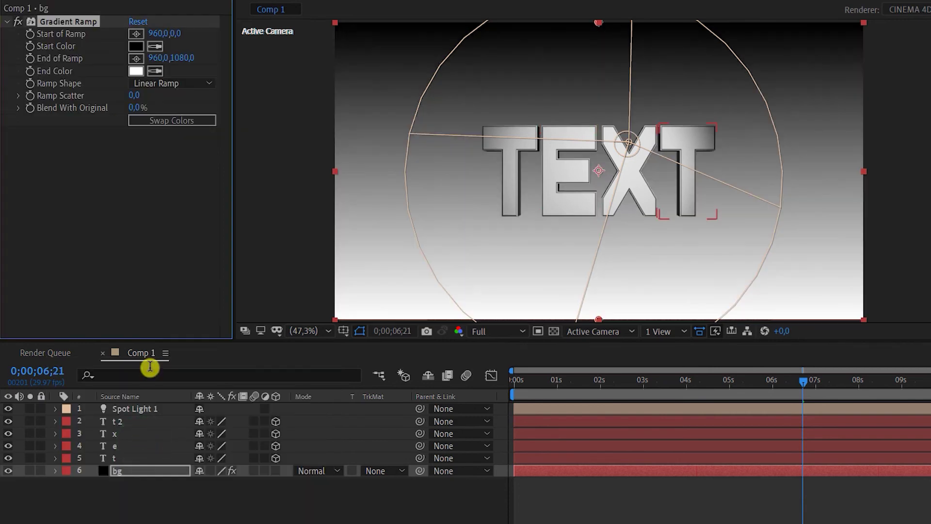
left_click(135, 47)
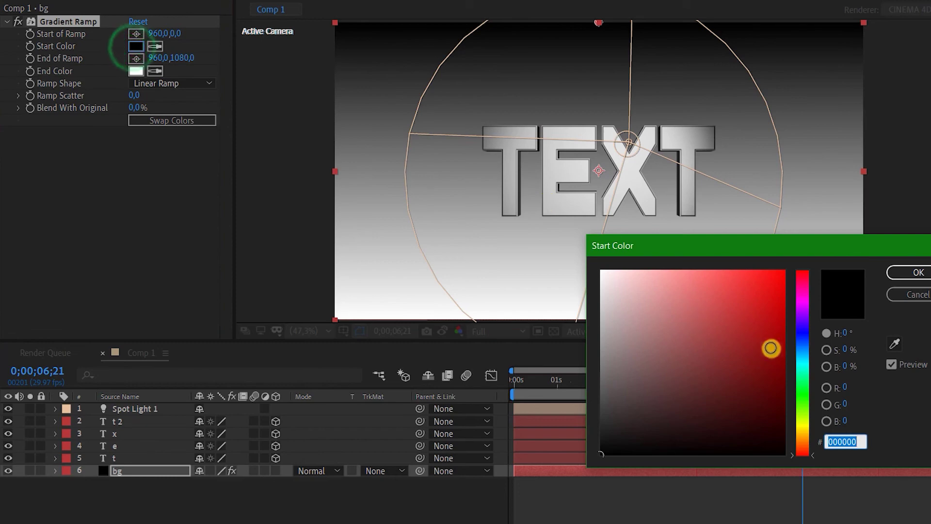
left_click(802, 360)
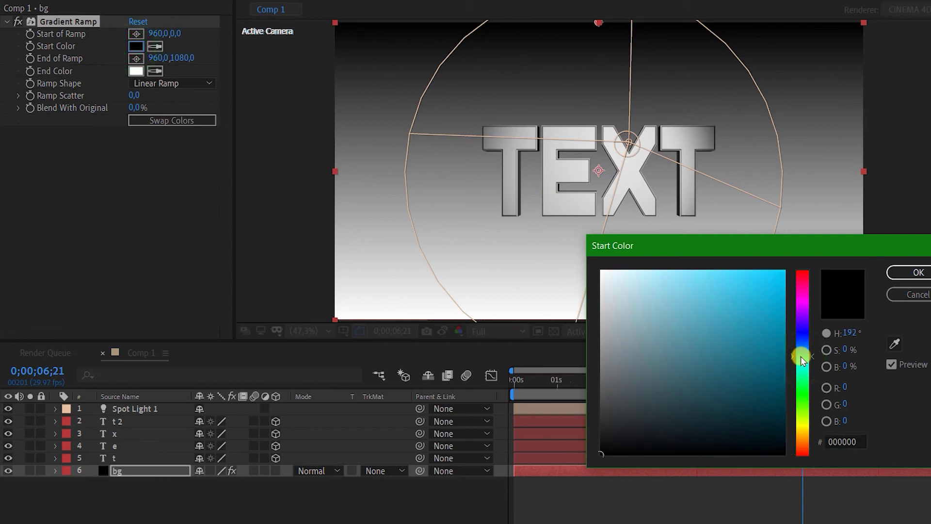
left_click_drag(782, 330, 783, 272)
left_click(900, 272)
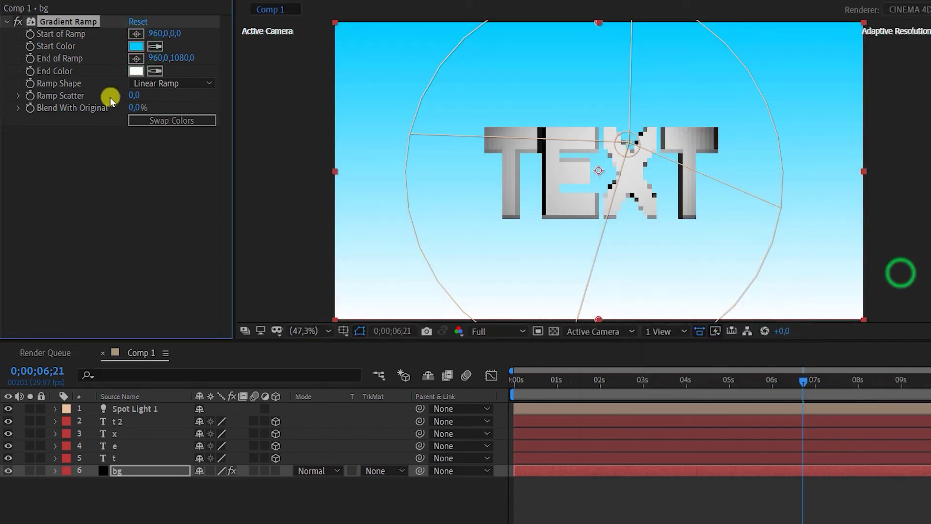
Step: Set the bg layer's Gradient Ramp End Color to the dark olive 49430F
left_click(143, 73)
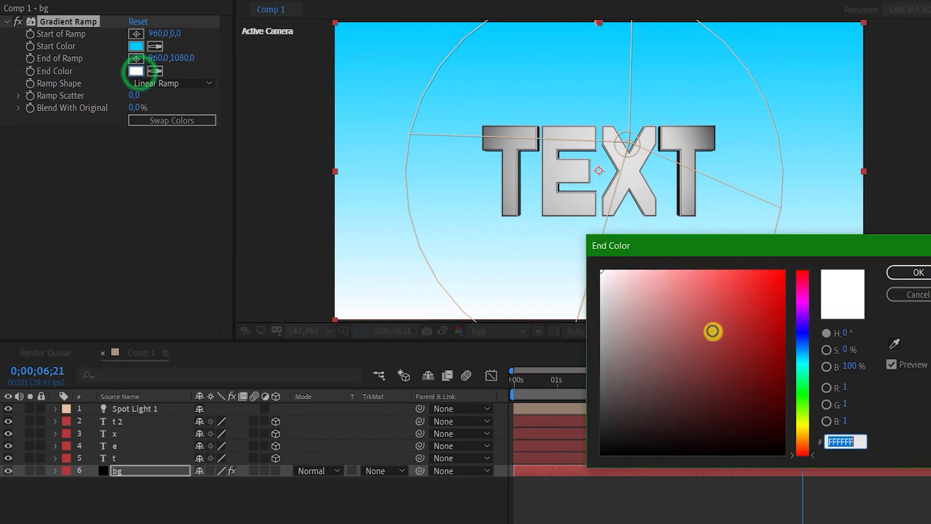
left_click(802, 429)
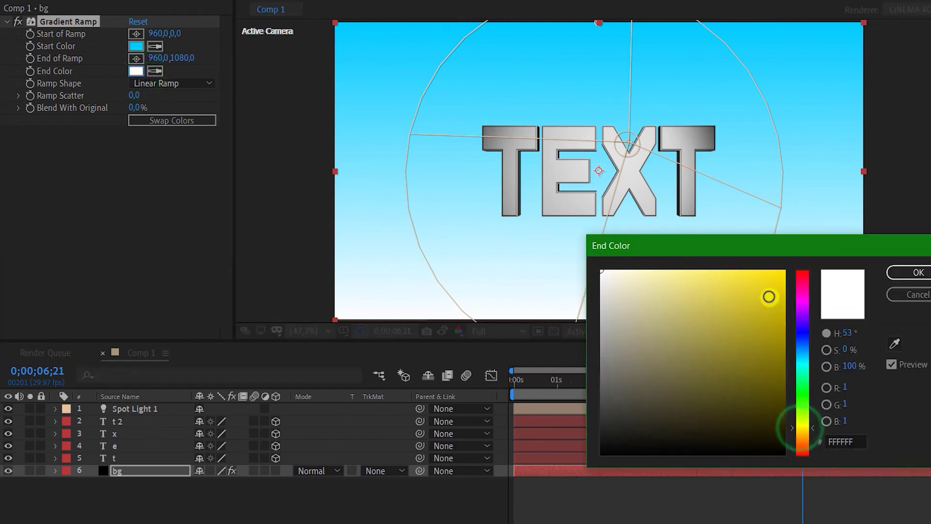
left_click_drag(768, 296, 747, 400)
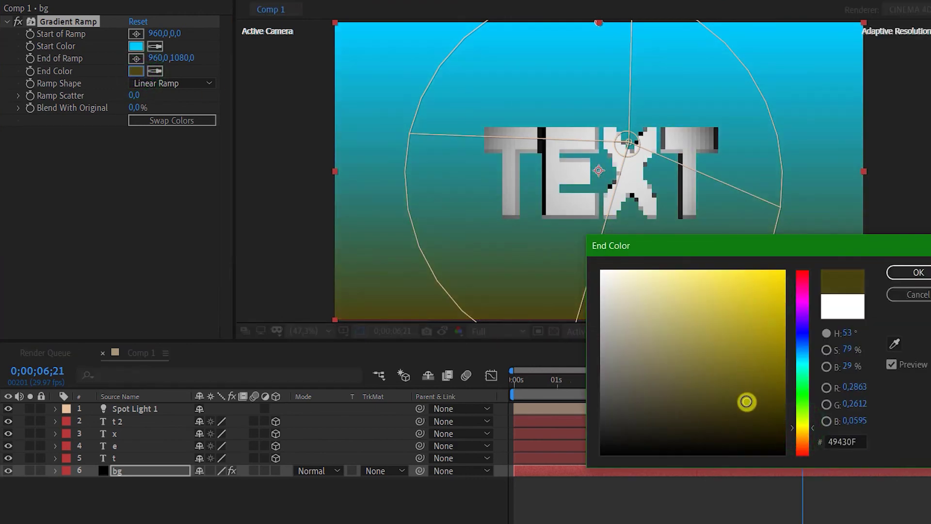
left_click(909, 279)
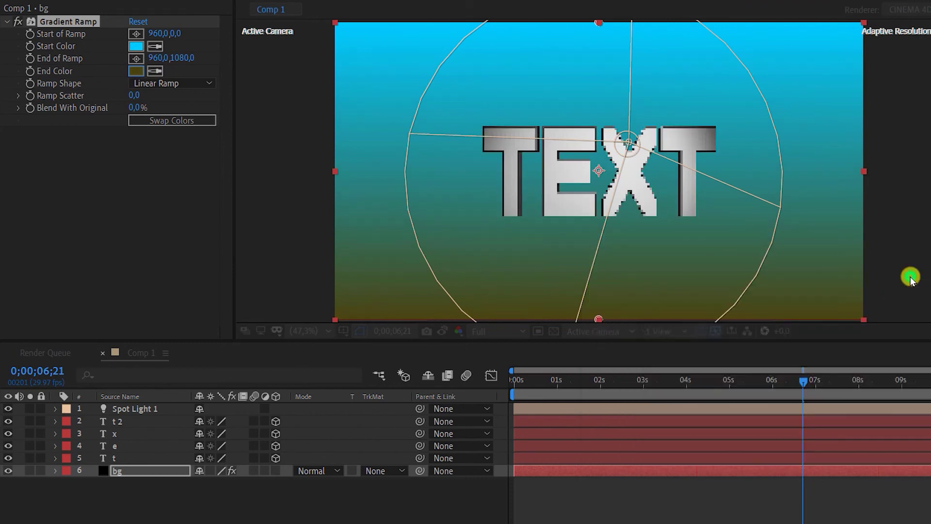
Step: Create a black 1920 x 1080 px solid directly above the bg layer, keeping the default name Black Solid 1
right_click(289, 499)
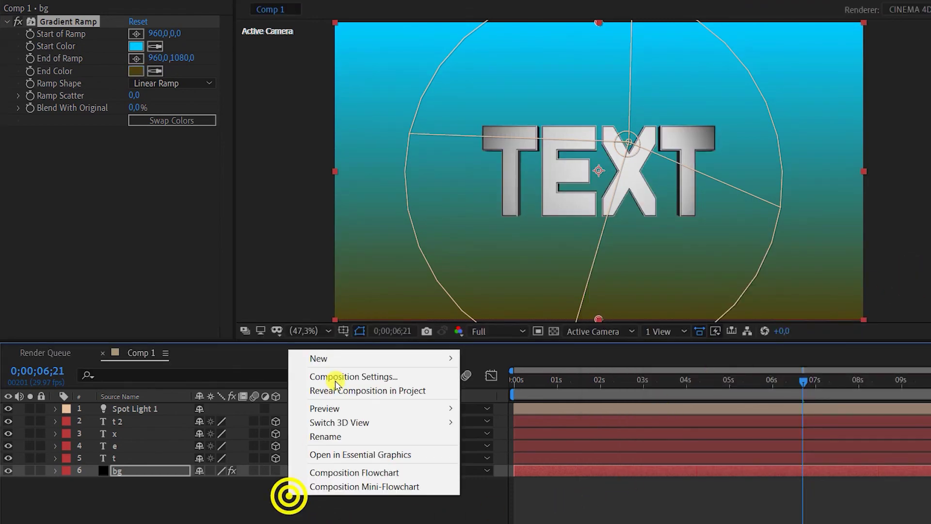
mouse_move(333, 358)
left_click(513, 390)
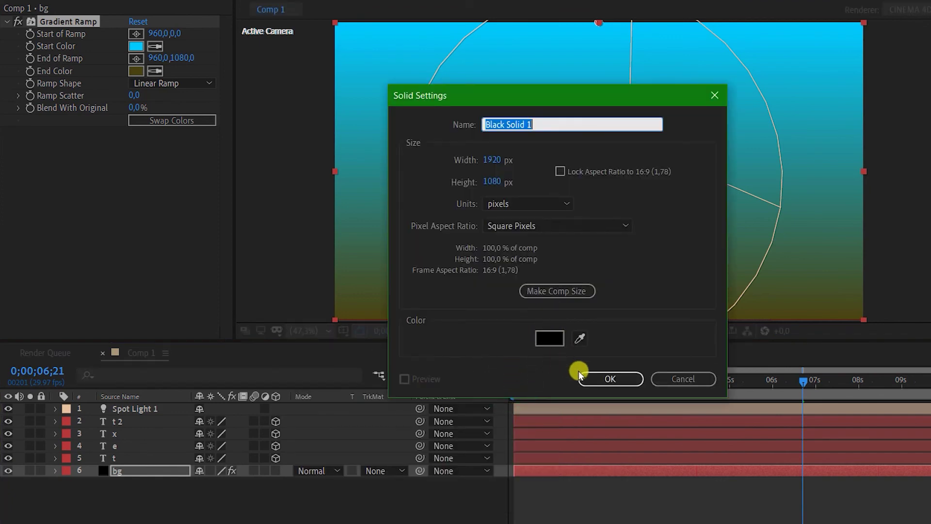
left_click(596, 377)
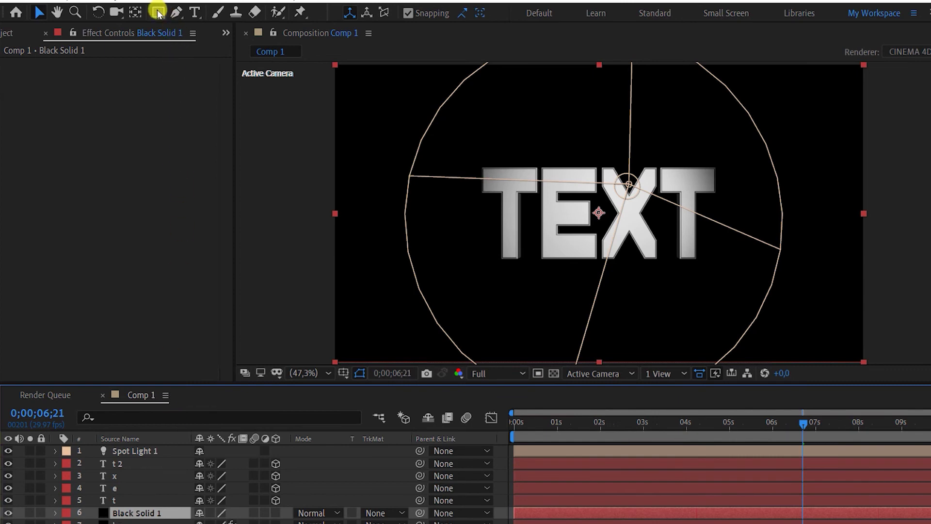
Step: Add a full-frame elliptical mask to Black Solid 1 and invert it
left_click_drag(158, 13, 233, 46)
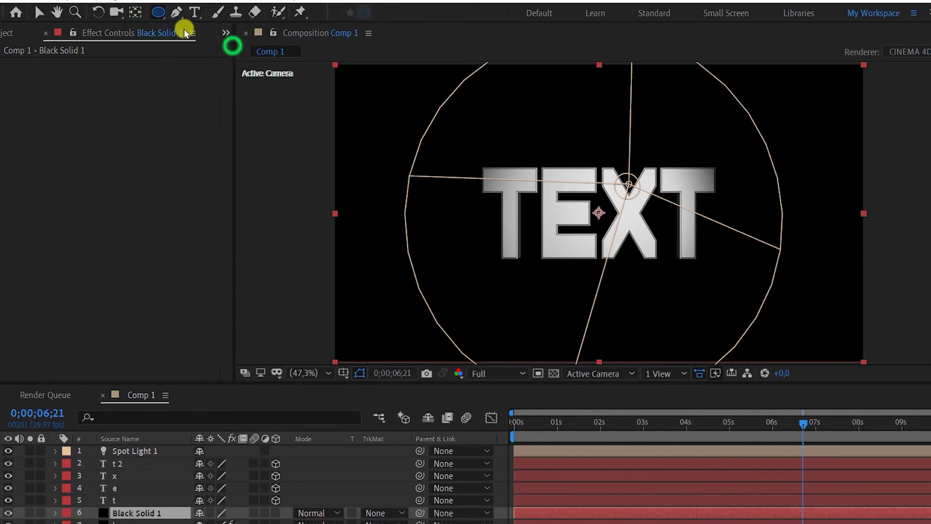
double_click(159, 12)
key("v")
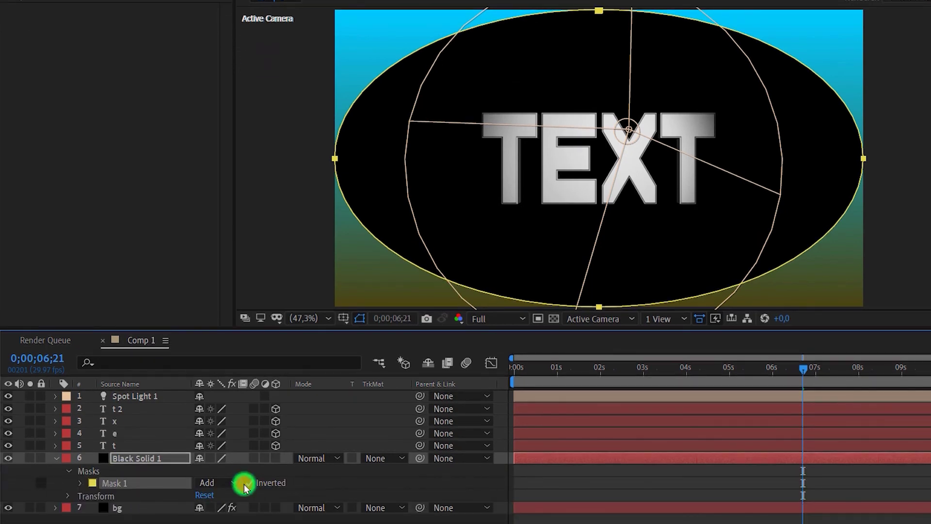
left_click(247, 483)
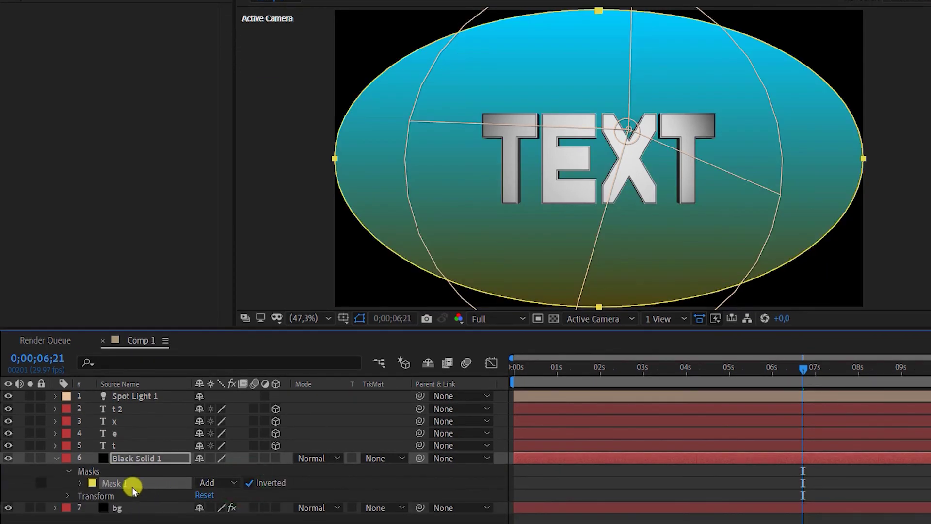
Step: Set Black Solid 1's Mask Feather to 820 pixels, then collapse and deselect the layer
key("f")
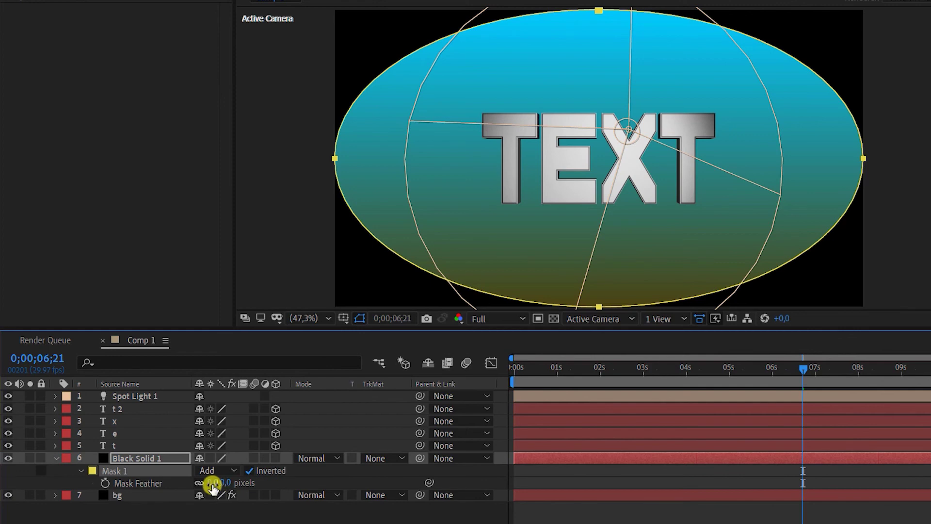
left_click_drag(212, 487, 417, 507)
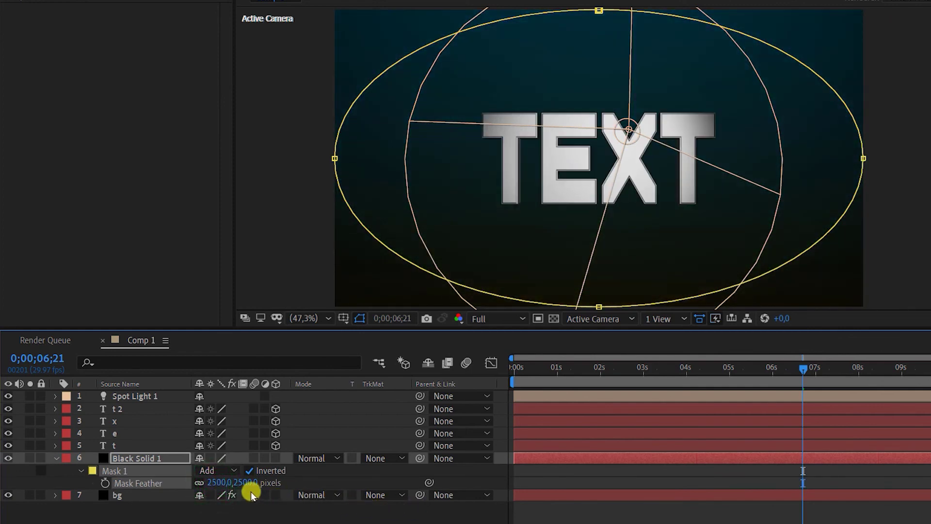
mouse_move(221, 488)
left_mouse_down()
mouse_move(156, 491)
mouse_move(208, 488)
left_mouse_up()
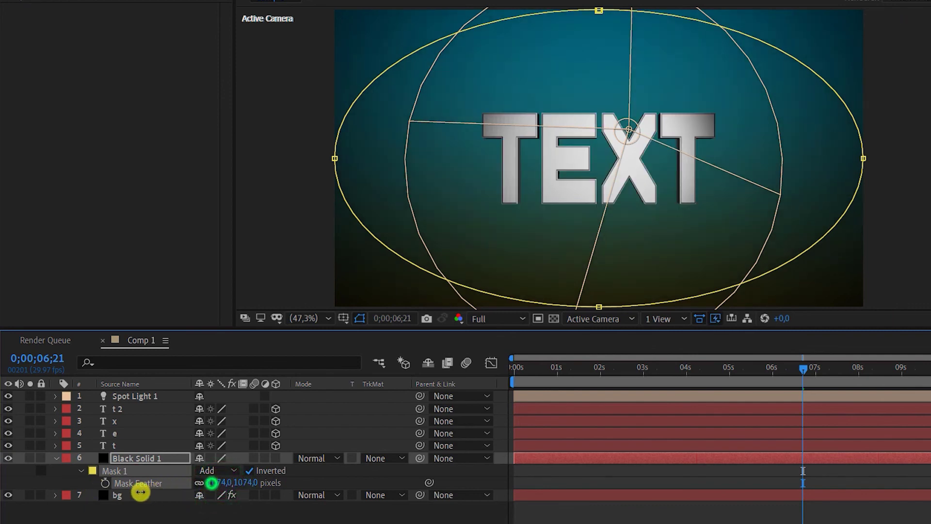
left_click_drag(140, 492, 121, 492)
left_click_drag(116, 496, 109, 492)
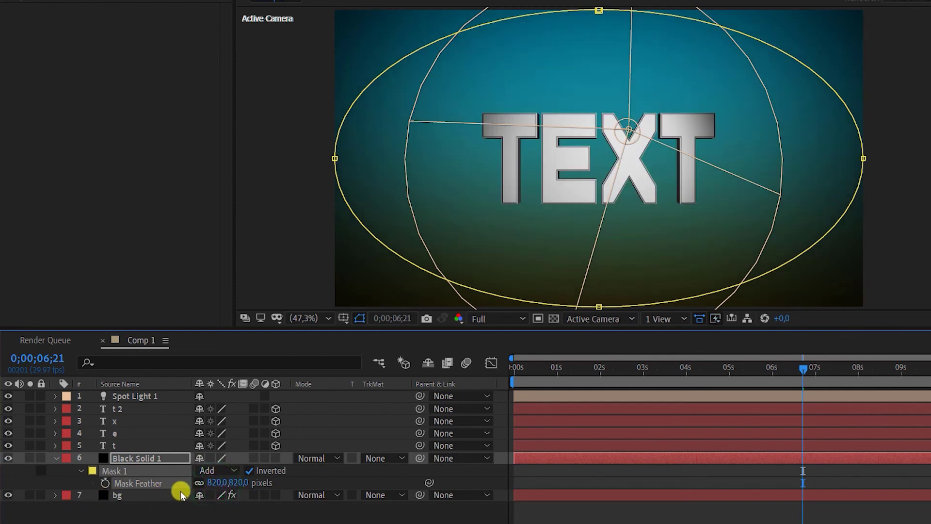
left_click(56, 458)
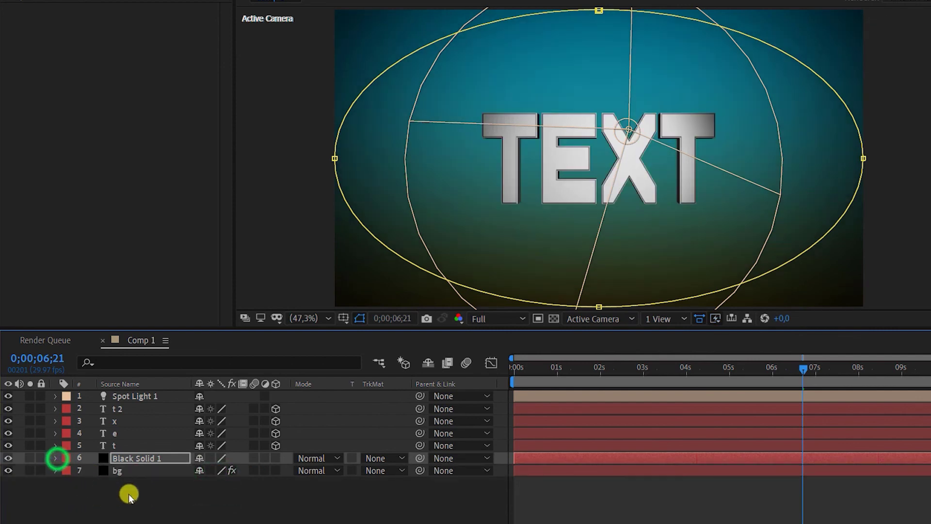
left_click(138, 490)
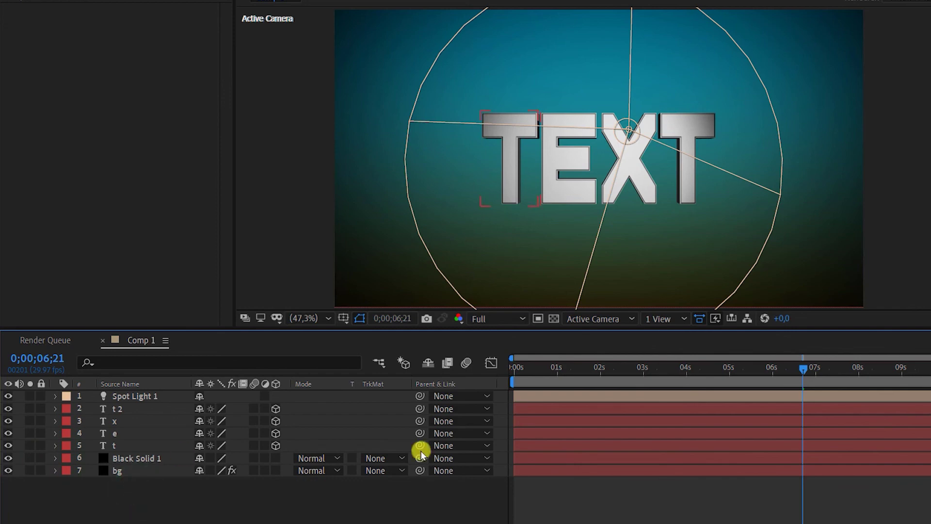
Step: Stagger the letter layers' start times so t 2 begins just after t, followed by e and x
left_click_drag(608, 372, 522, 374)
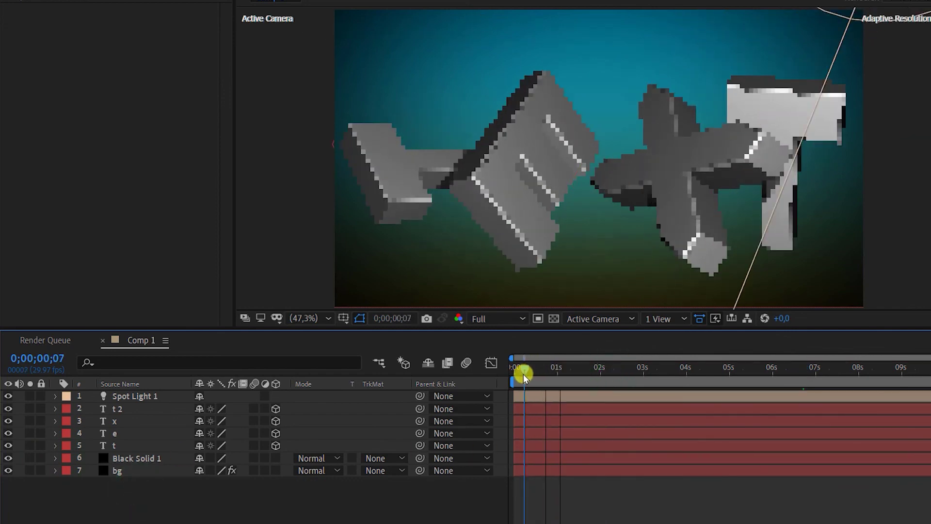
left_click(534, 418)
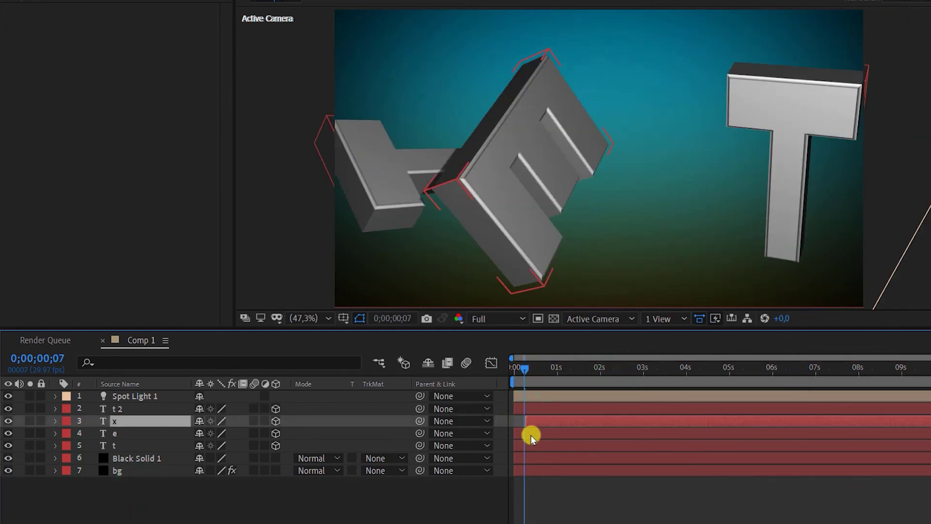
left_click(538, 432)
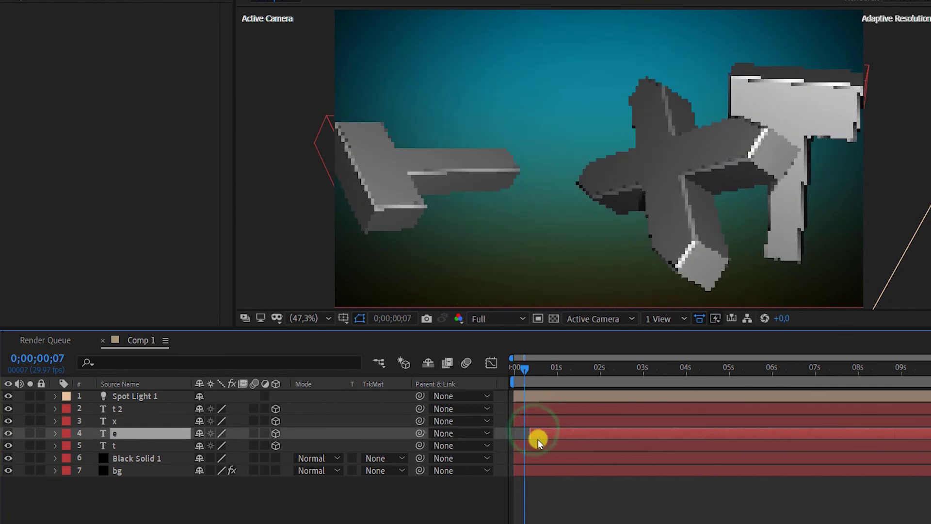
left_click(538, 444)
left_click(538, 442)
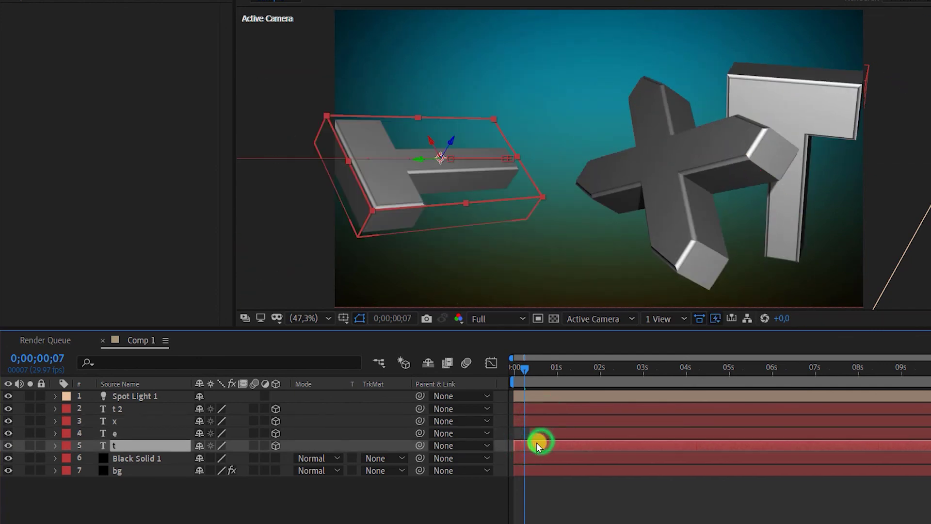
left_click(539, 430)
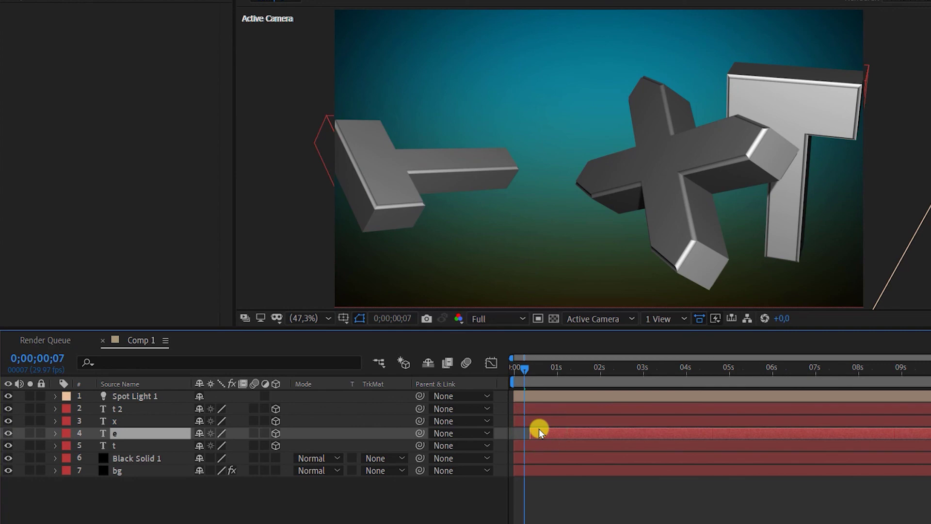
mouse_move(526, 420)
left_mouse_down()
mouse_move(546, 421)
mouse_move(540, 431)
mouse_move(542, 406)
mouse_move(545, 419)
left_mouse_up()
left_click(539, 430)
left_click(541, 428)
left_click(542, 433)
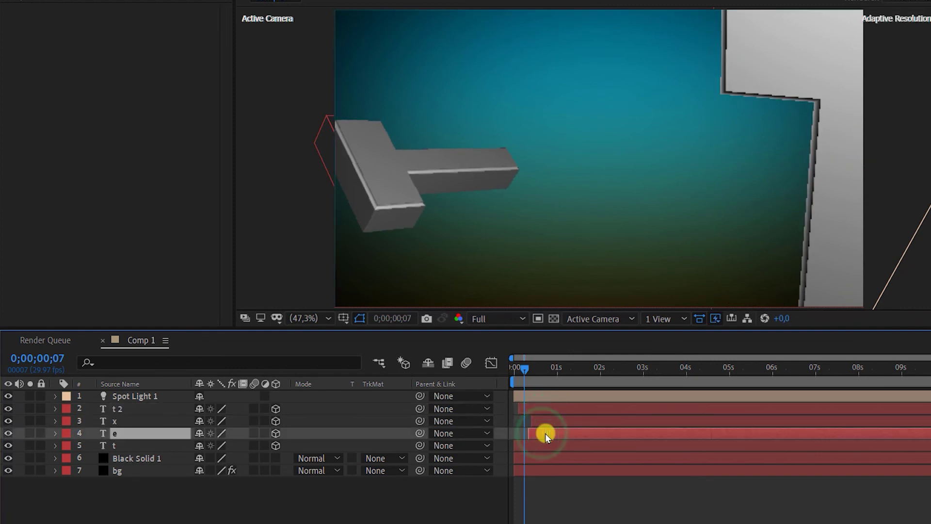
left_click(545, 418)
Step: Set the viewer resolution to Quarter and preview the animation from the first frame
left_click(513, 373)
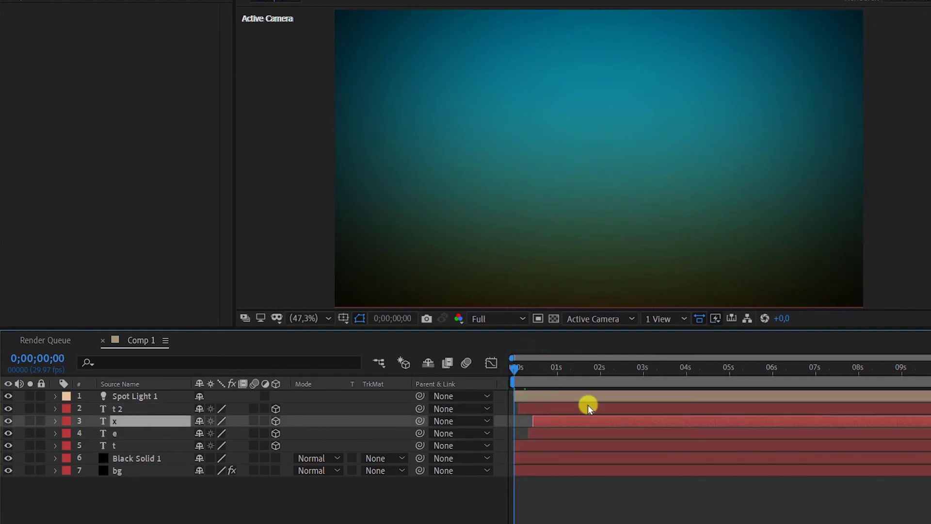
left_click(495, 317)
left_click(497, 402)
left_click(525, 368)
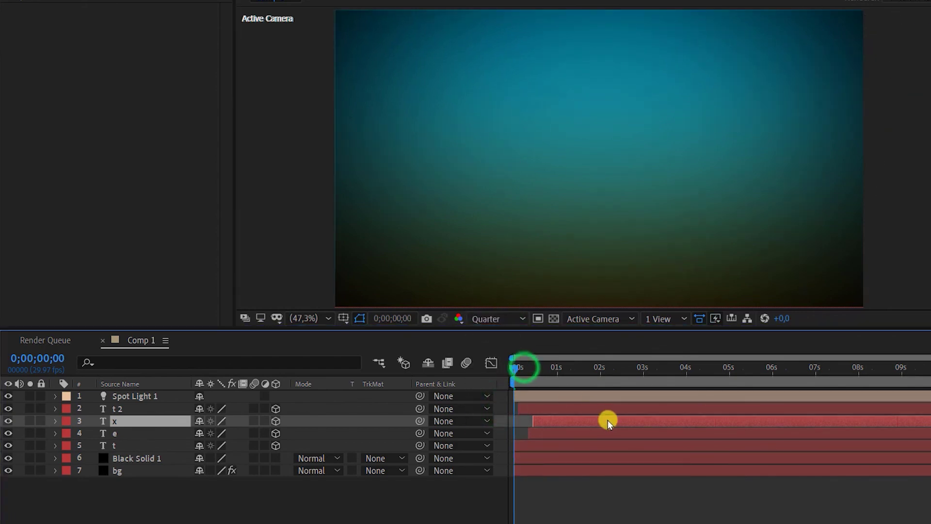
key("space")
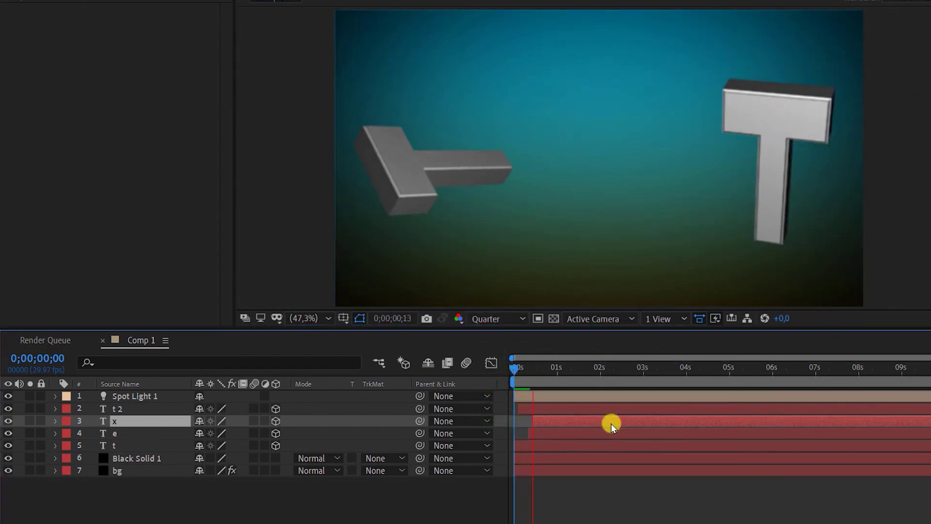
key("space")
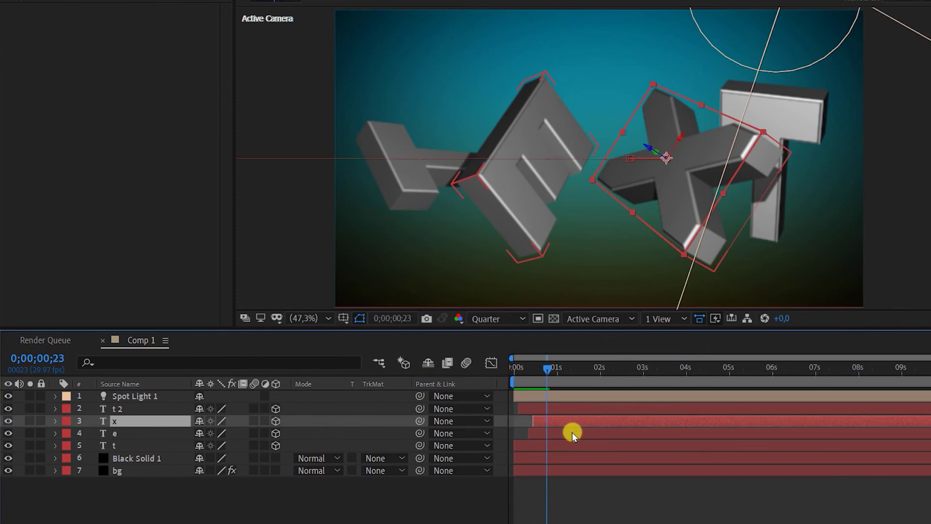
Step: Delay layer e to start at about 0.4 s and layer x at about 0.7 s, and replay the opening to check the timing
mouse_move(554, 420)
left_mouse_down()
mouse_move(553, 435)
mouse_move(554, 420)
left_mouse_up()
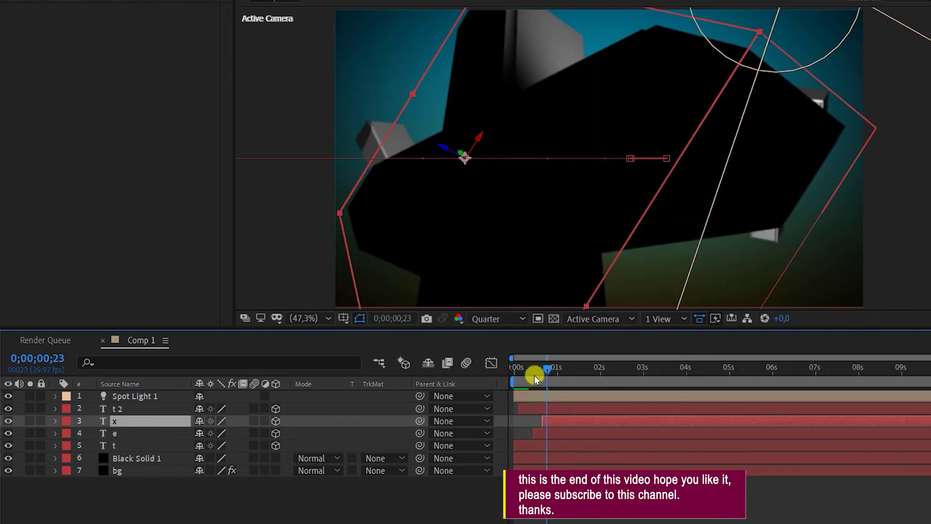
left_click_drag(534, 377, 515, 376)
key("space")
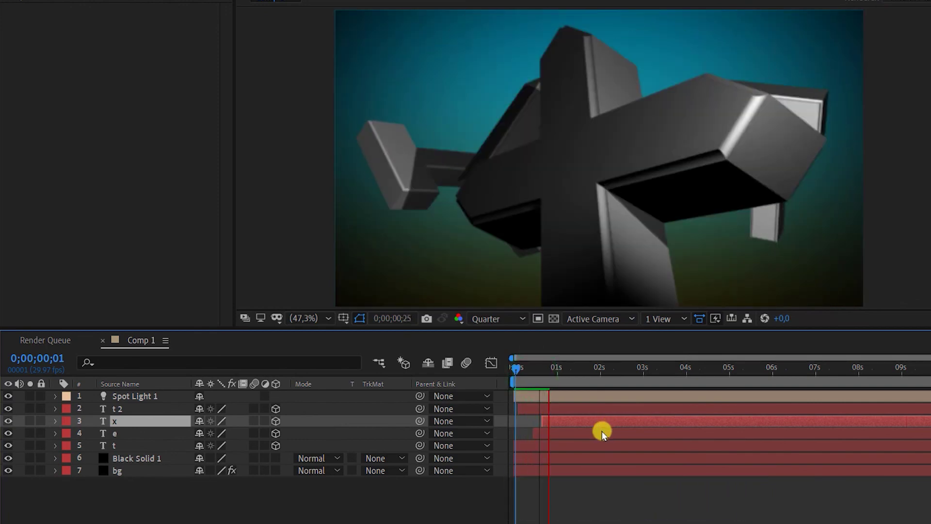
key("space")
left_click_drag(537, 369, 513, 371)
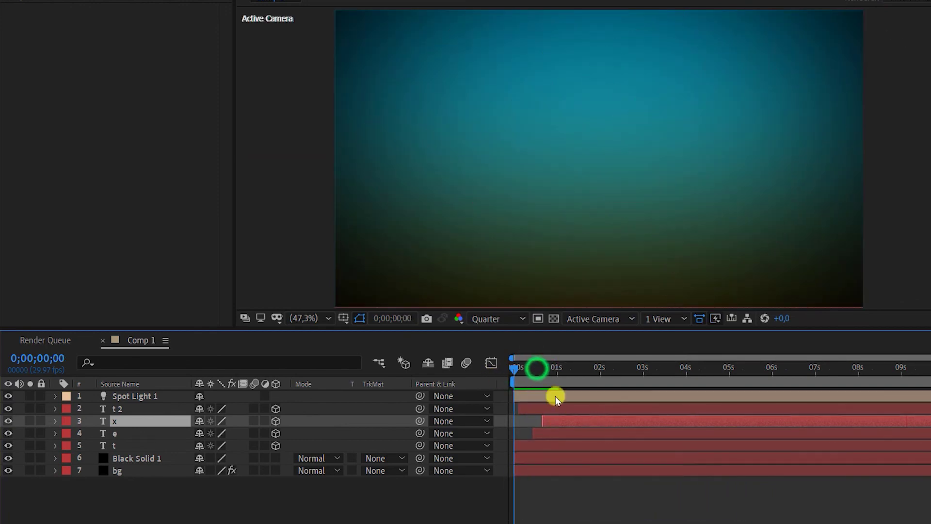
key("space")
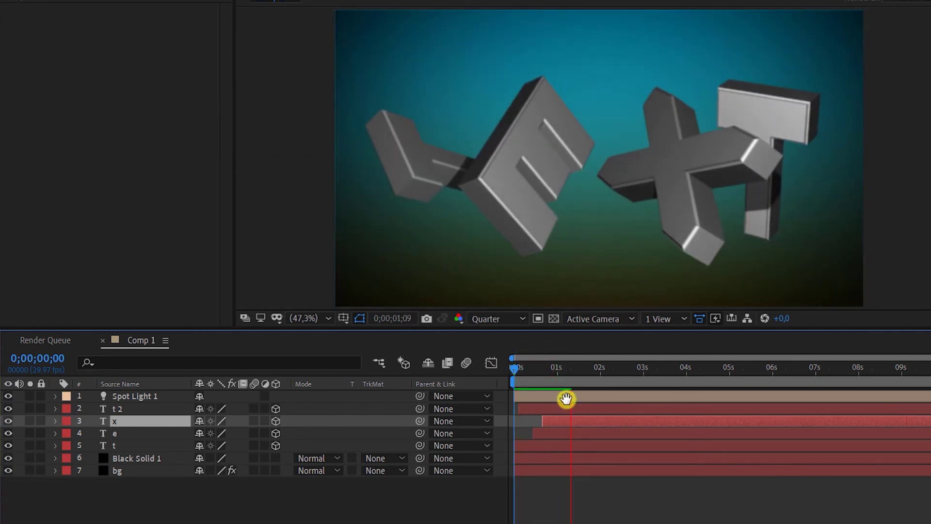
key("space")
left_click(533, 370)
key("space")
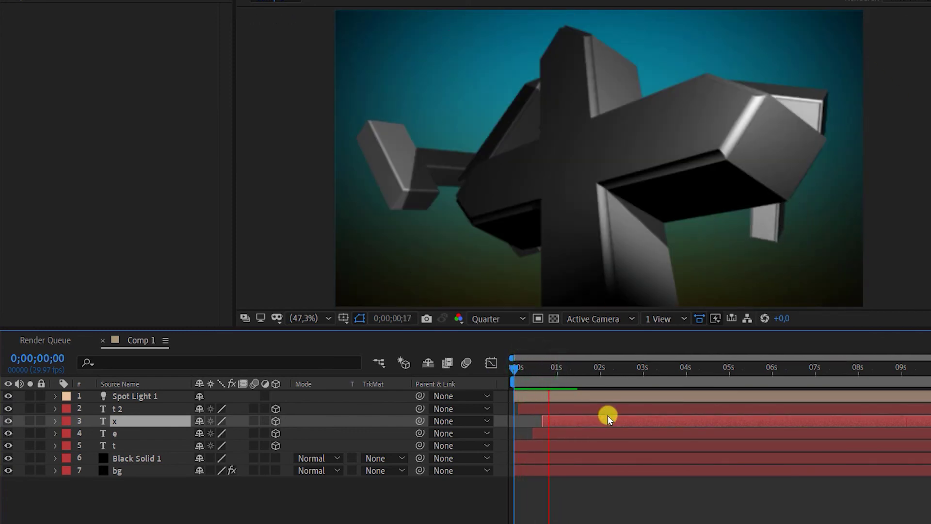
key("space")
Step: Shift layer e earlier to start at about 0.3 s and preview the animation from the first frame
left_click(554, 432)
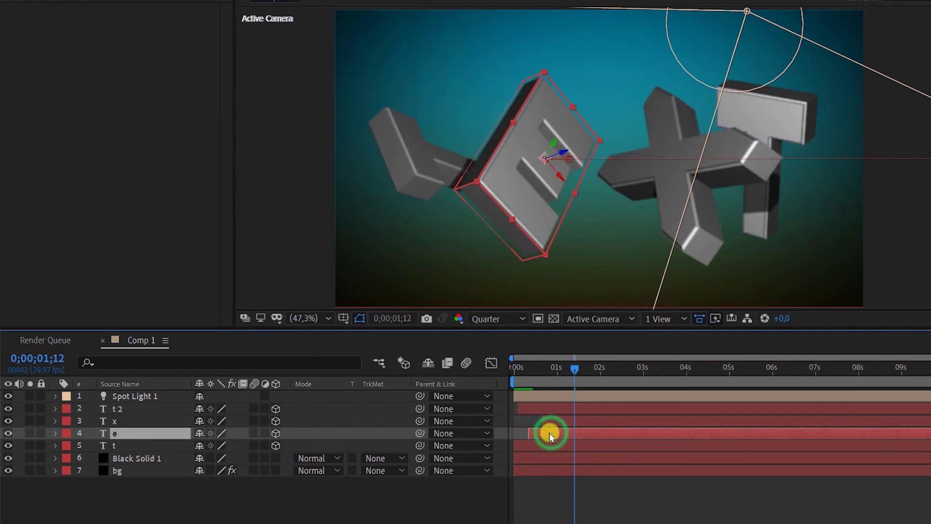
left_click(534, 373)
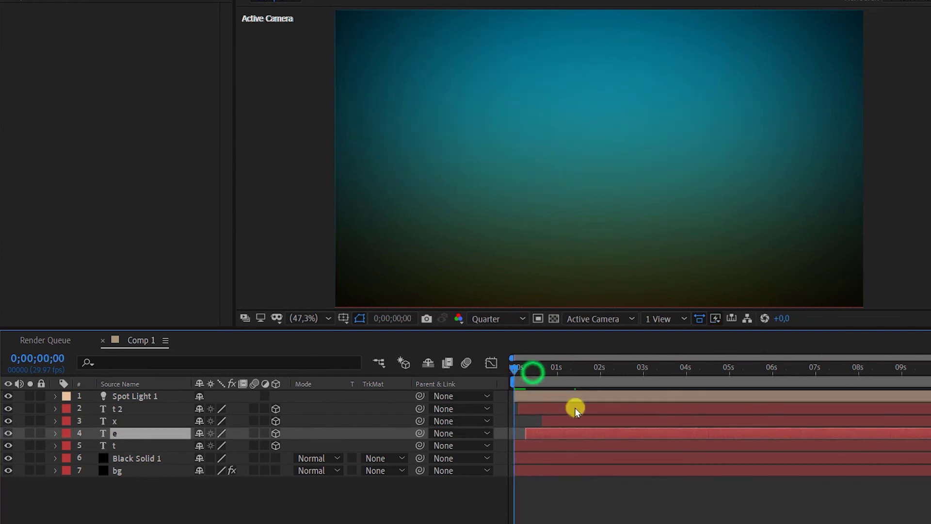
key("space")
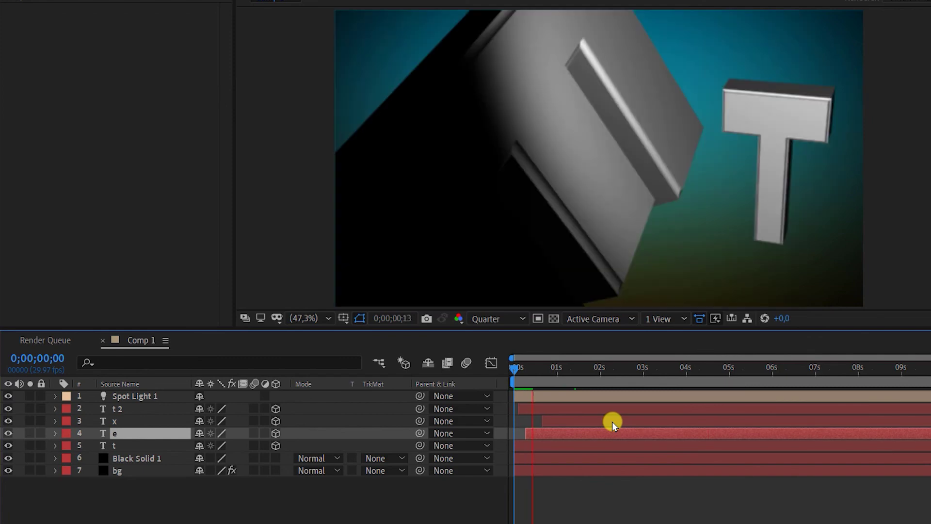
left_click(539, 373)
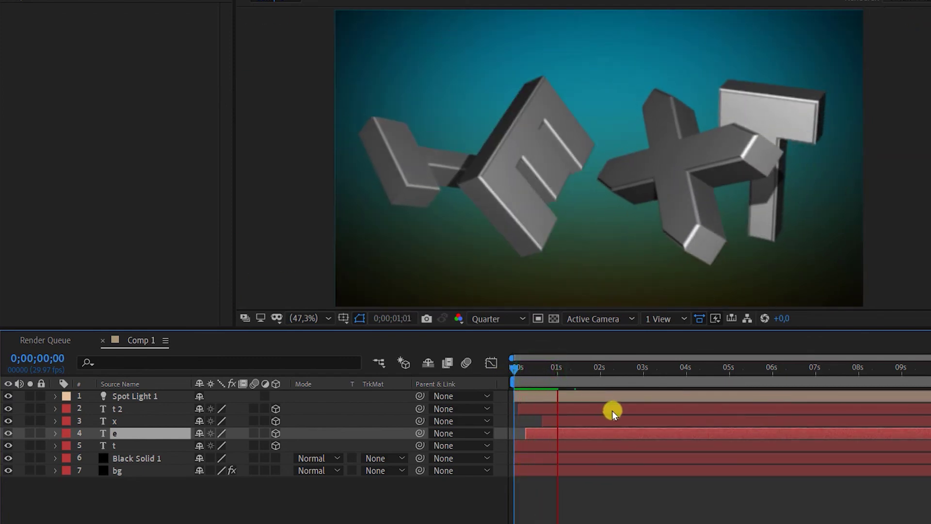
Step: Replay the opening of the animation to check the staggered letter timing, and stop the playback
left_click(544, 370)
key("space")
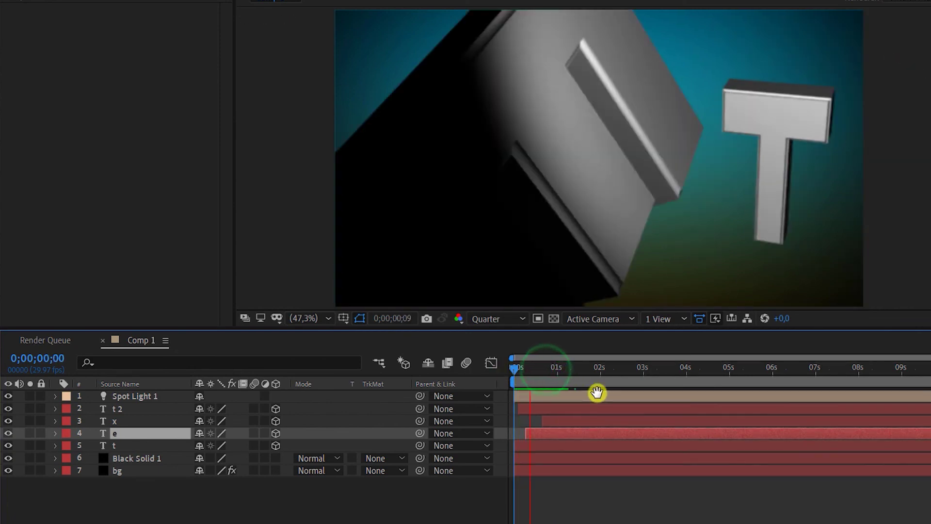
key("space")
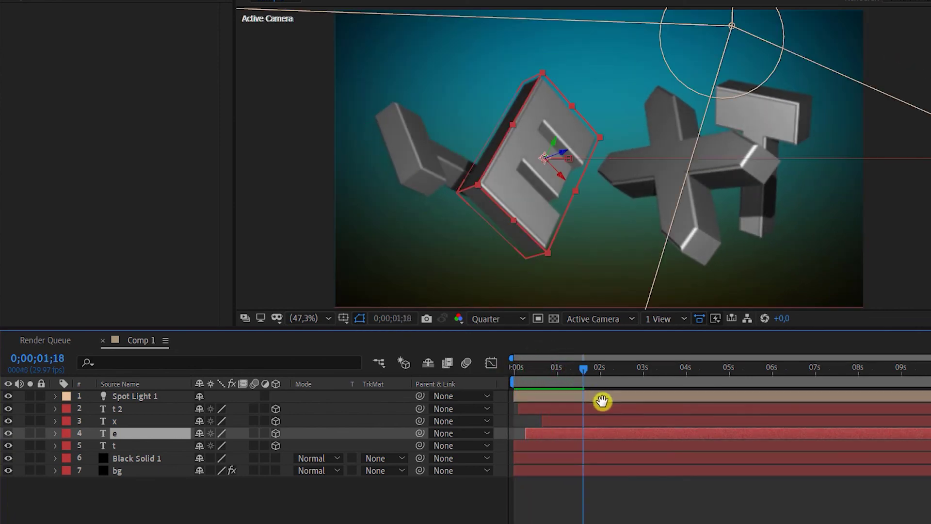
Step: Set the viewer resolution to Full and return the playhead to the first frame
left_click(496, 318)
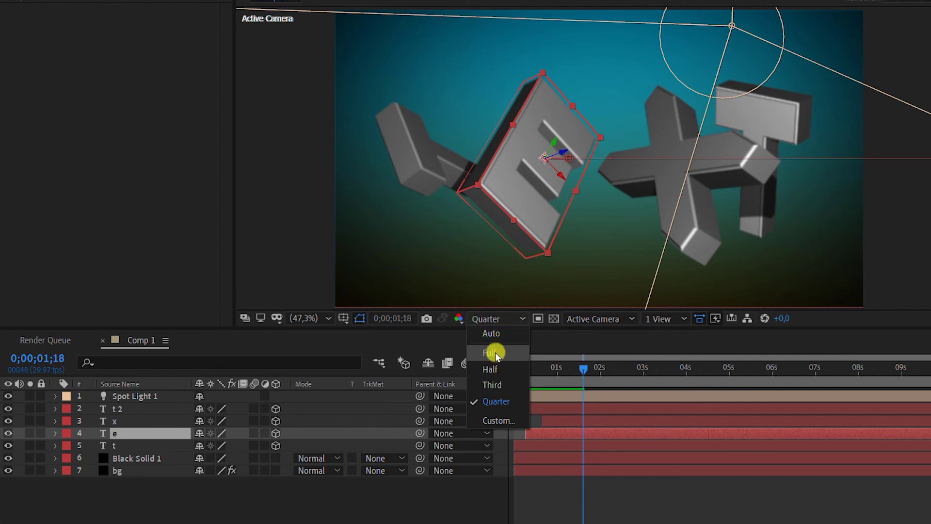
left_click(495, 352)
left_click_drag(560, 366, 503, 369)
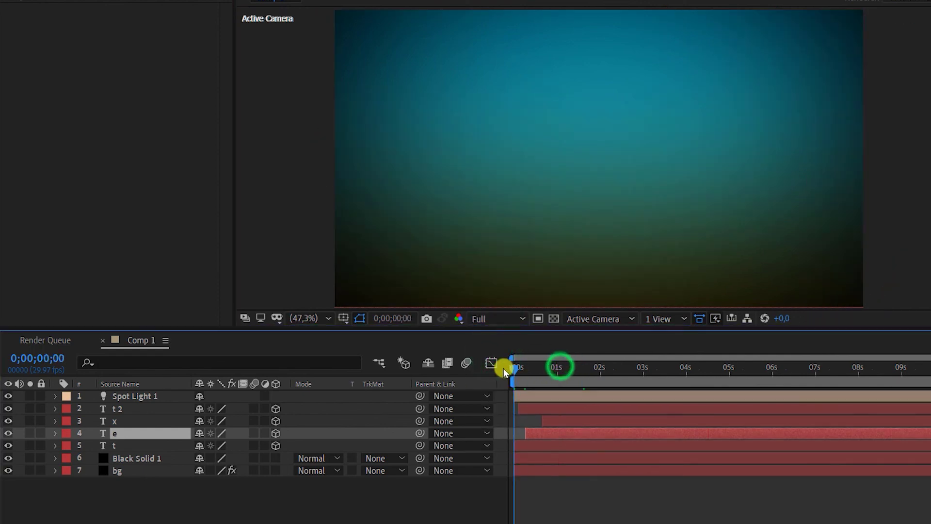
Step: Deselect all layers, maximize the composition viewer, and preview the finished title animation
left_click(304, 211)
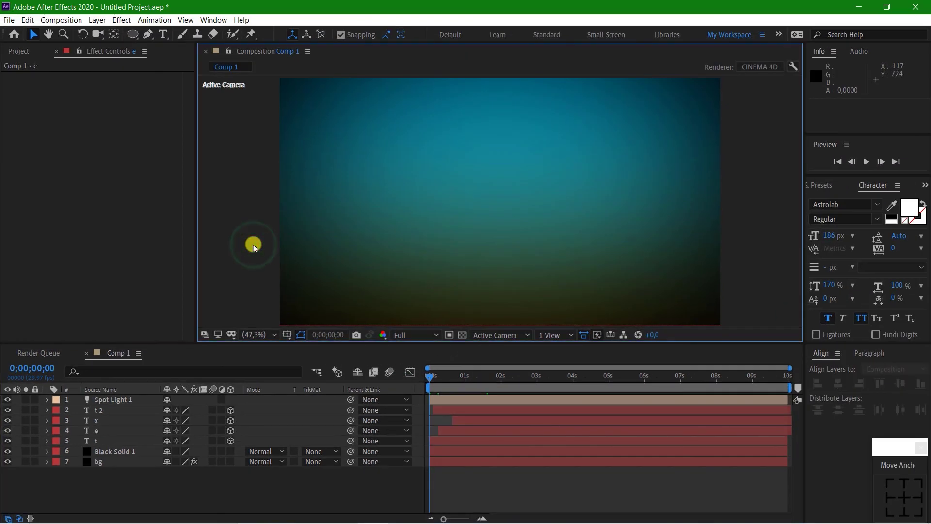
key("grave")
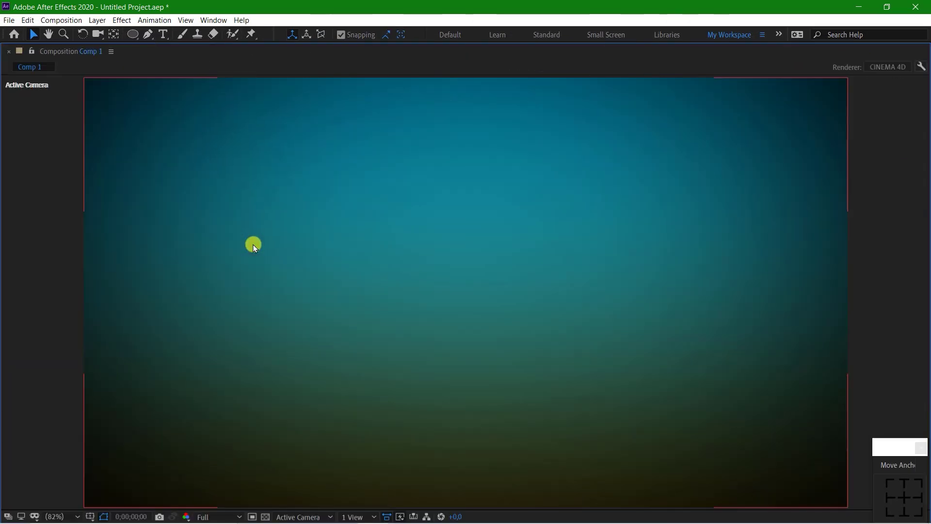
key("space")
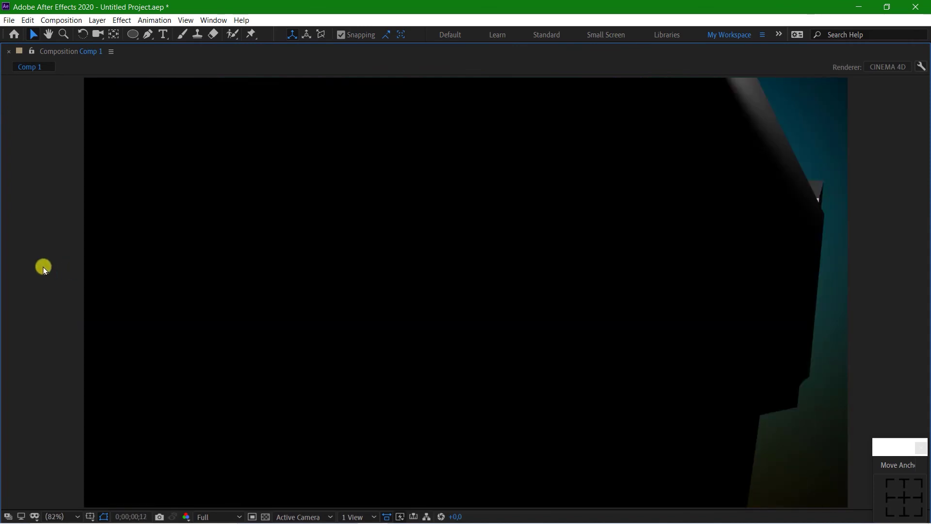